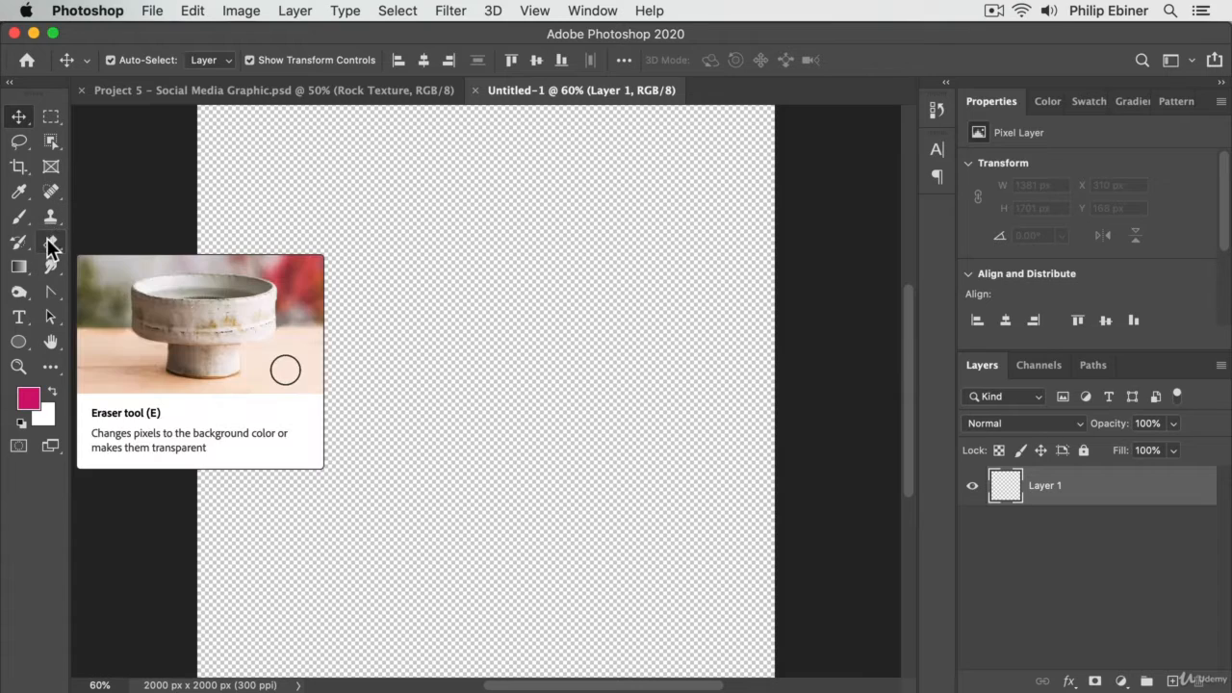
Select the Convert Point Tool, show the Color panel, and give the Layers list more room
left_click(56, 299)
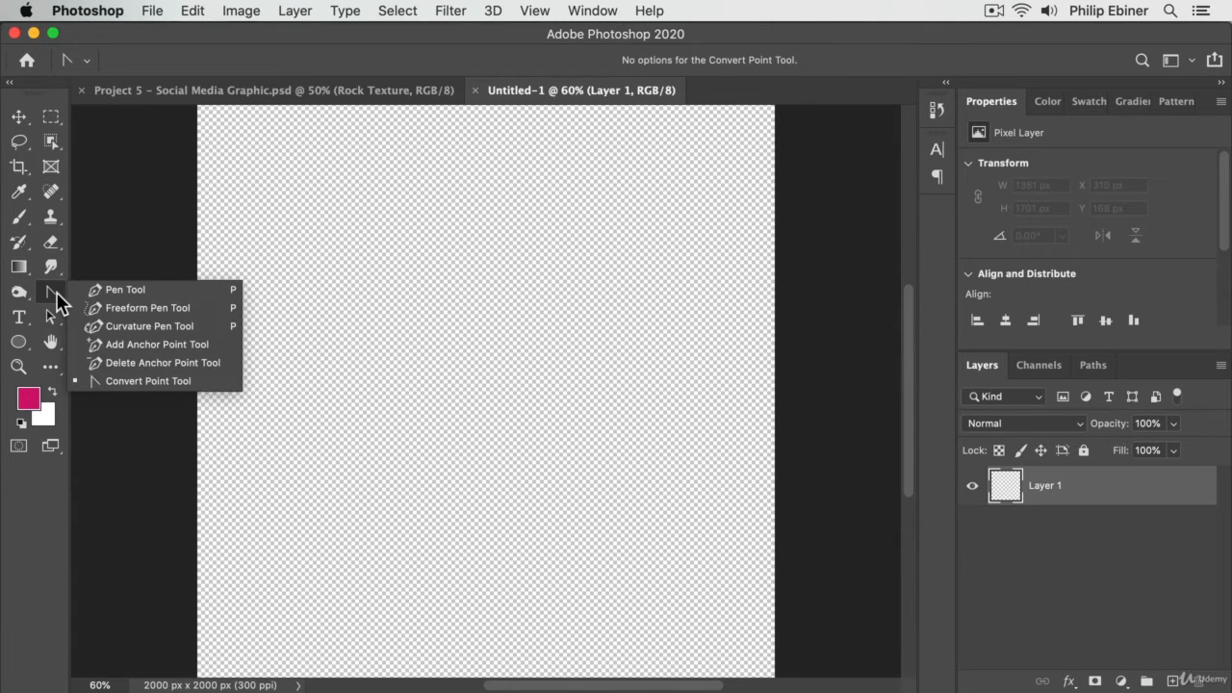
left_click(503, 247)
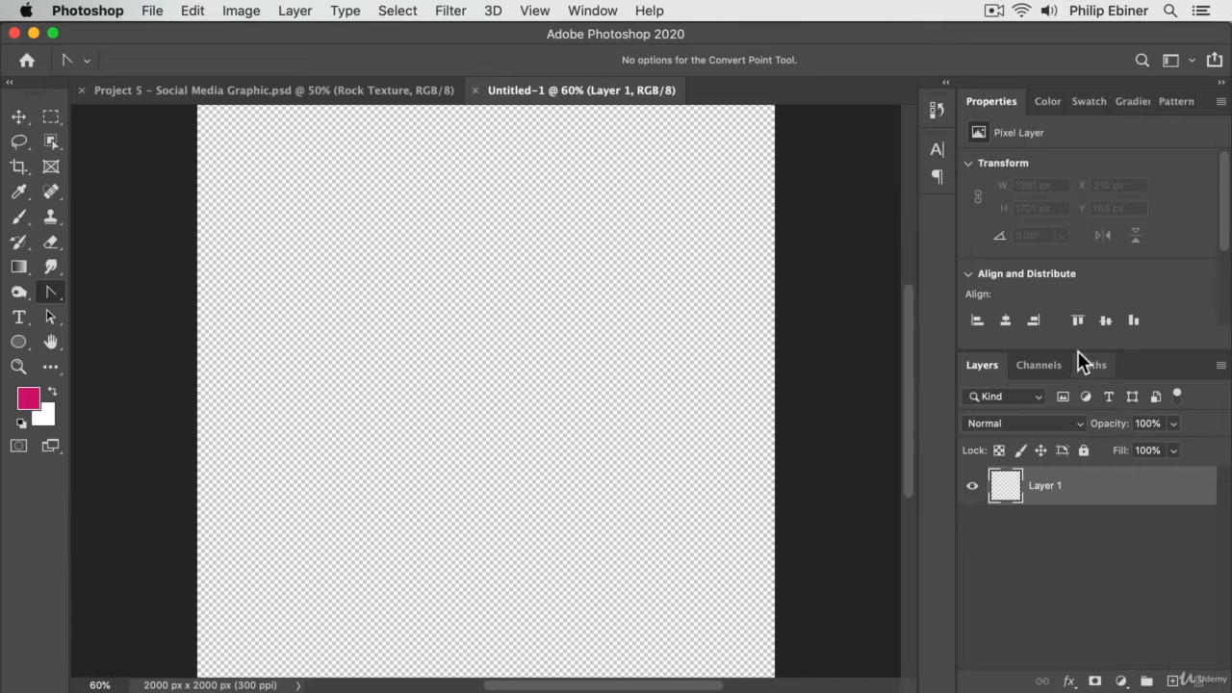
left_click_drag(1078, 348, 1078, 221)
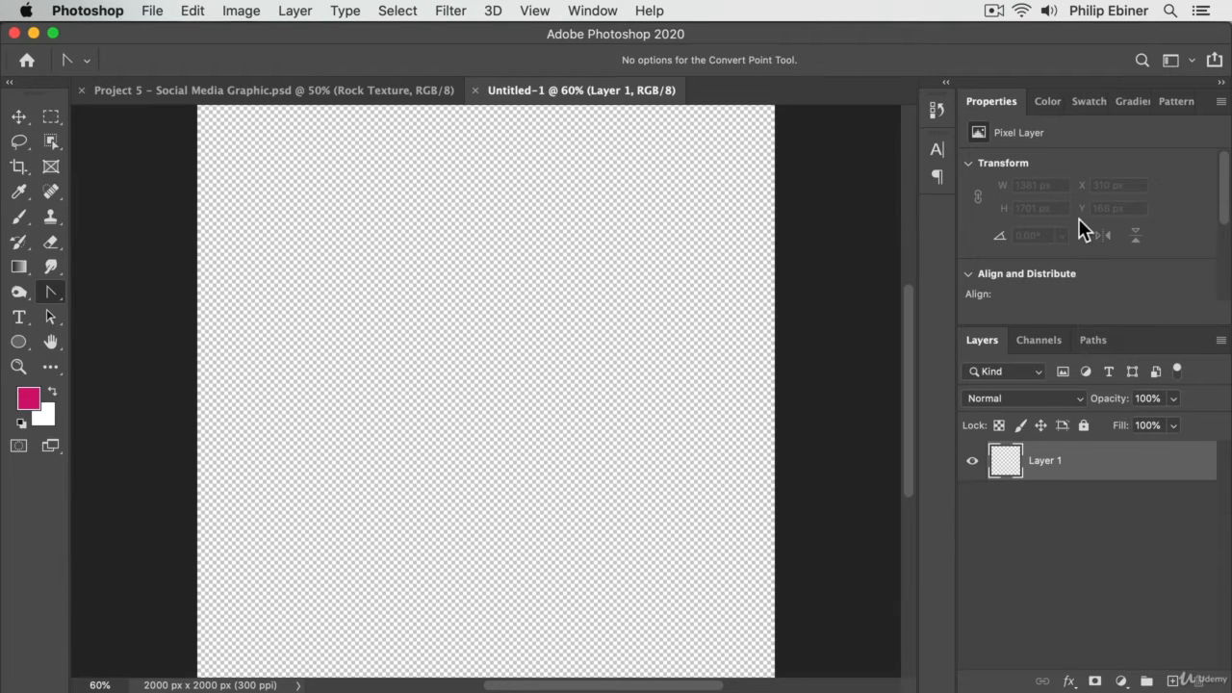
left_click(1038, 101)
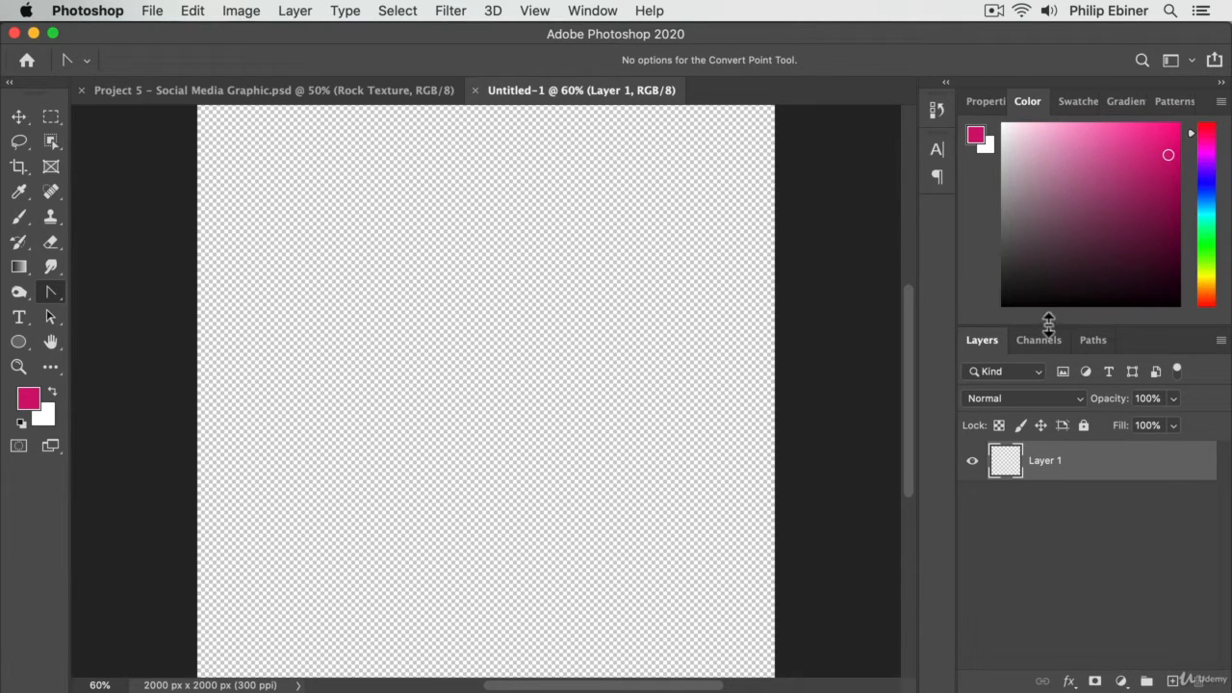
left_click_drag(1045, 319, 1043, 246)
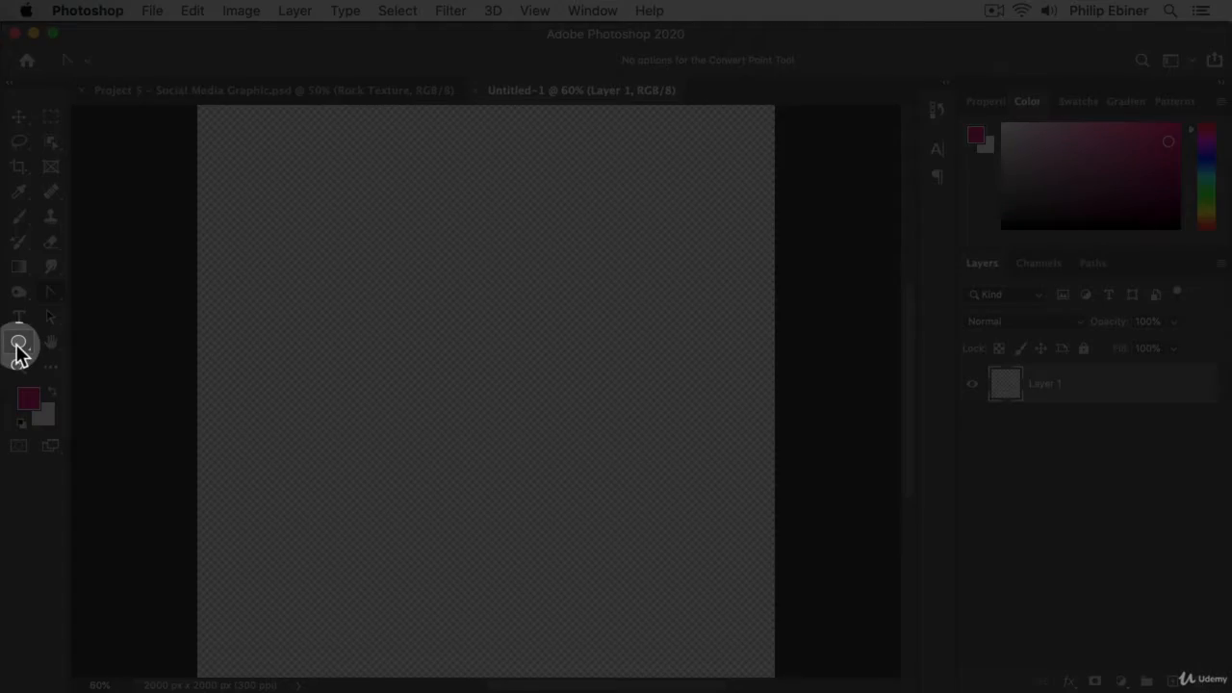
Switch to the Rounded Rectangle Tool from the shape tool flyout
left_click(19, 349)
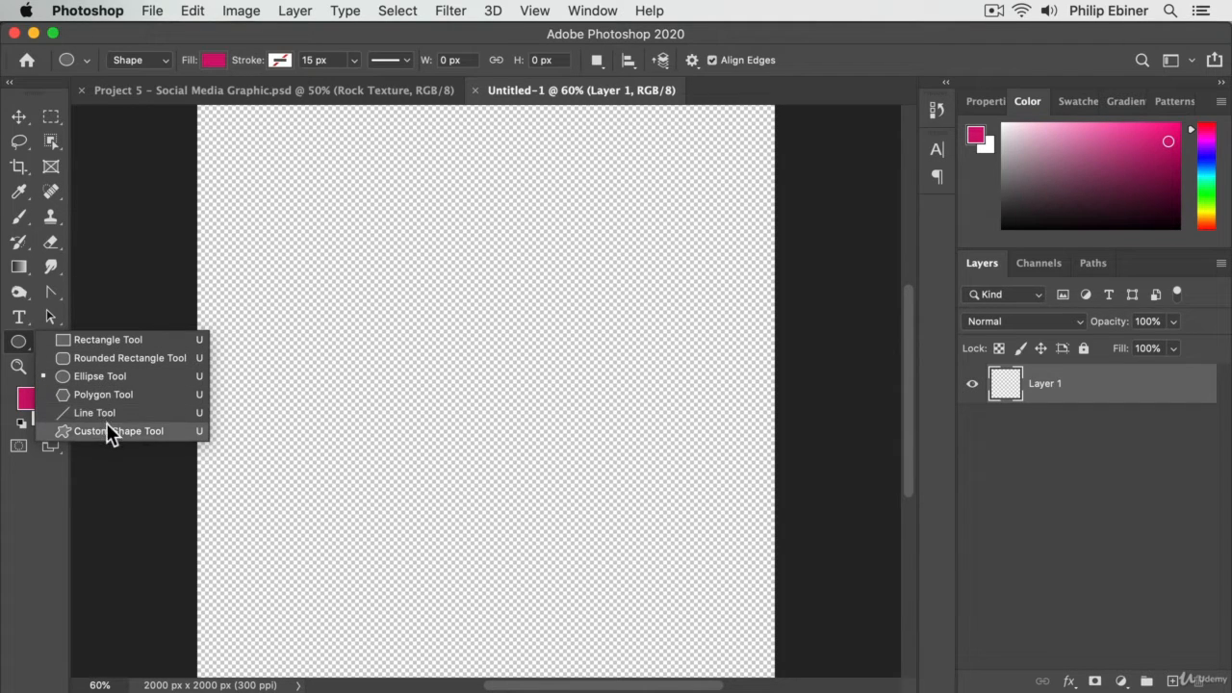
left_click(113, 360)
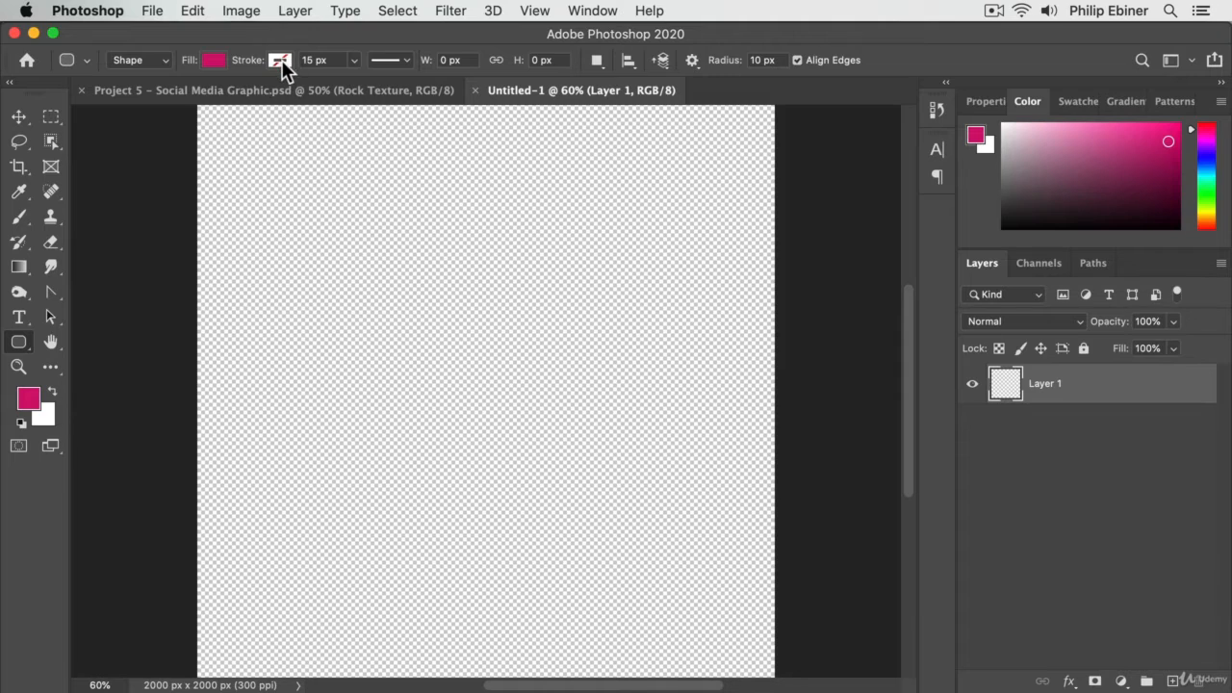
Set the rounded rectangle's stroke colour to black (000000) in the Color Picker
left_click(281, 60)
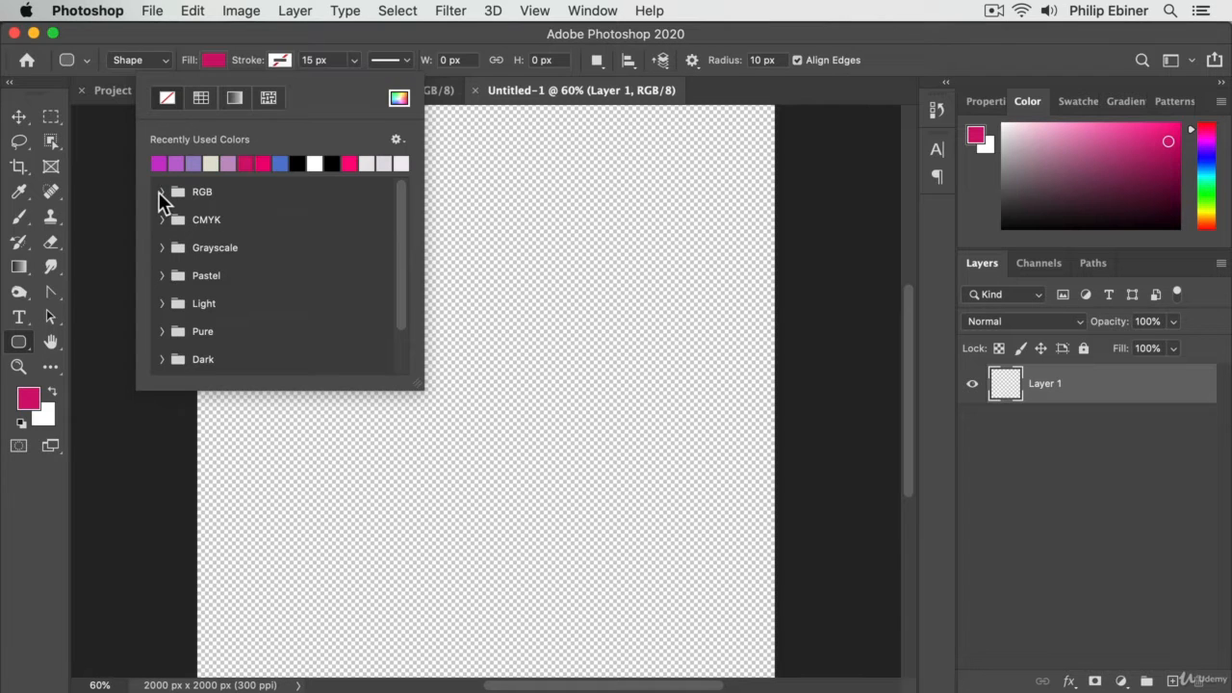
scroll(206, 228, "down", 2)
scroll(187, 220, "up", 2)
left_click(399, 108)
left_click_drag(840, 322, 565, 121)
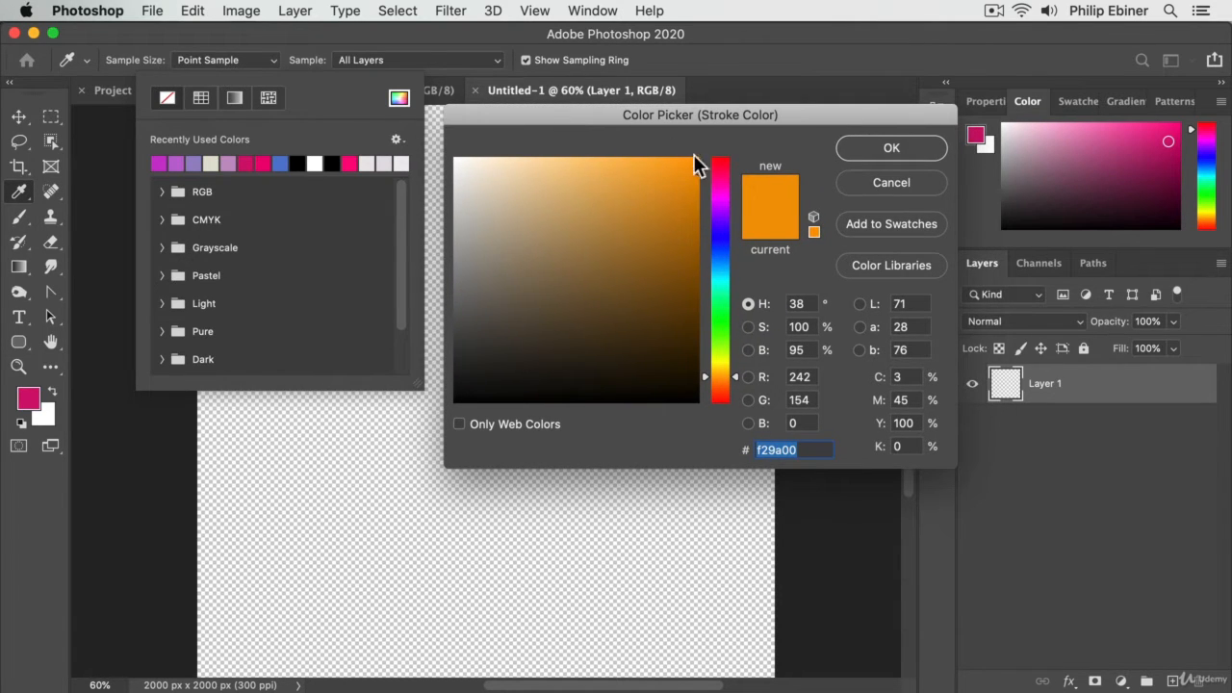
mouse_move(729, 240)
left_mouse_down()
mouse_move(723, 220)
mouse_move(732, 237)
left_mouse_up()
left_click_drag(589, 288, 325, 509)
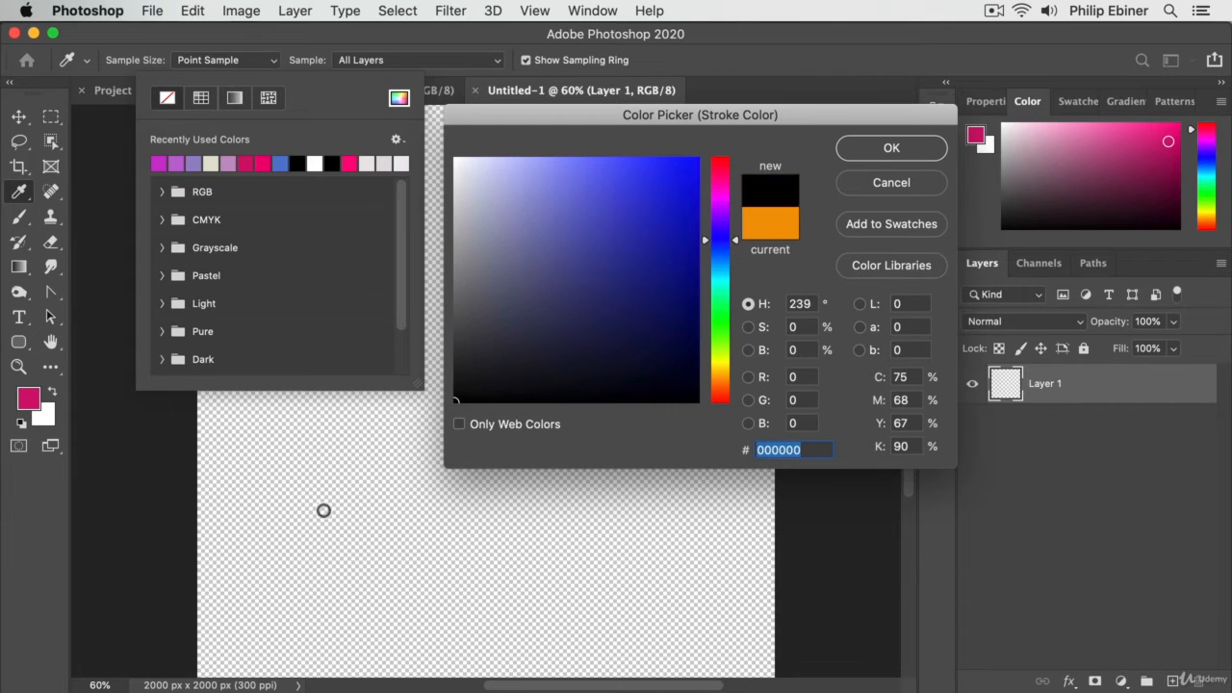
left_click(876, 151)
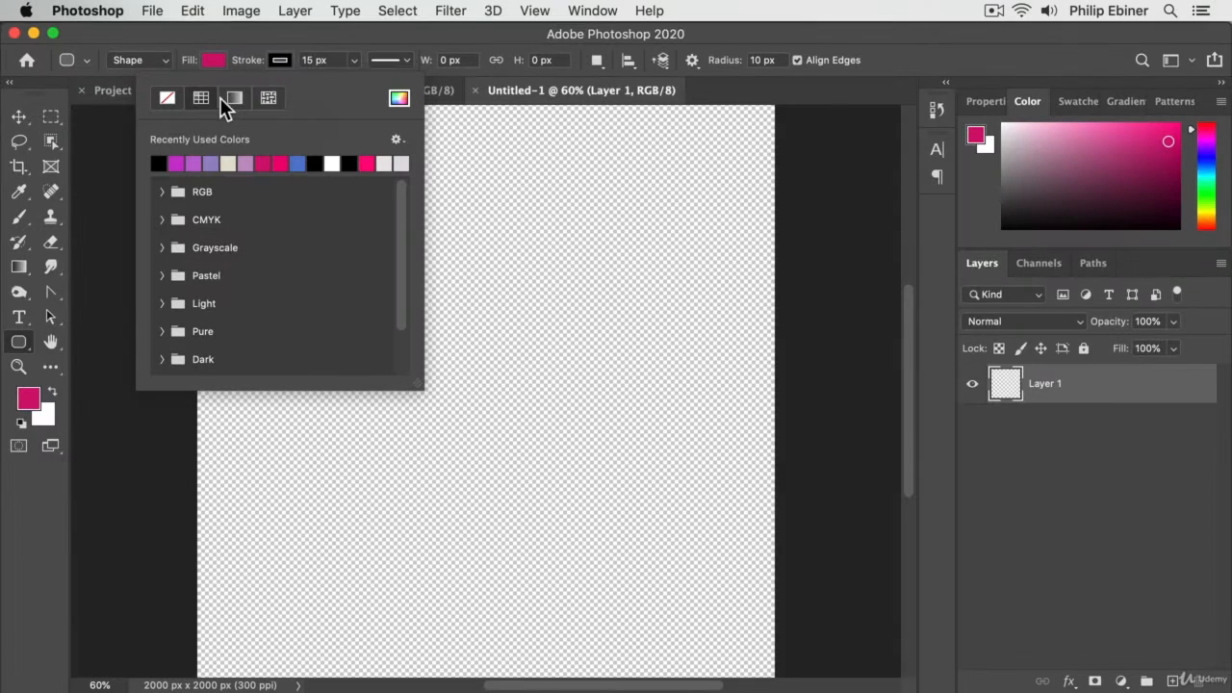
Try No Color, Gradient and Pattern strokes, browse Trees, Grass and Water patterns, then return to Solid Color
left_click(169, 94)
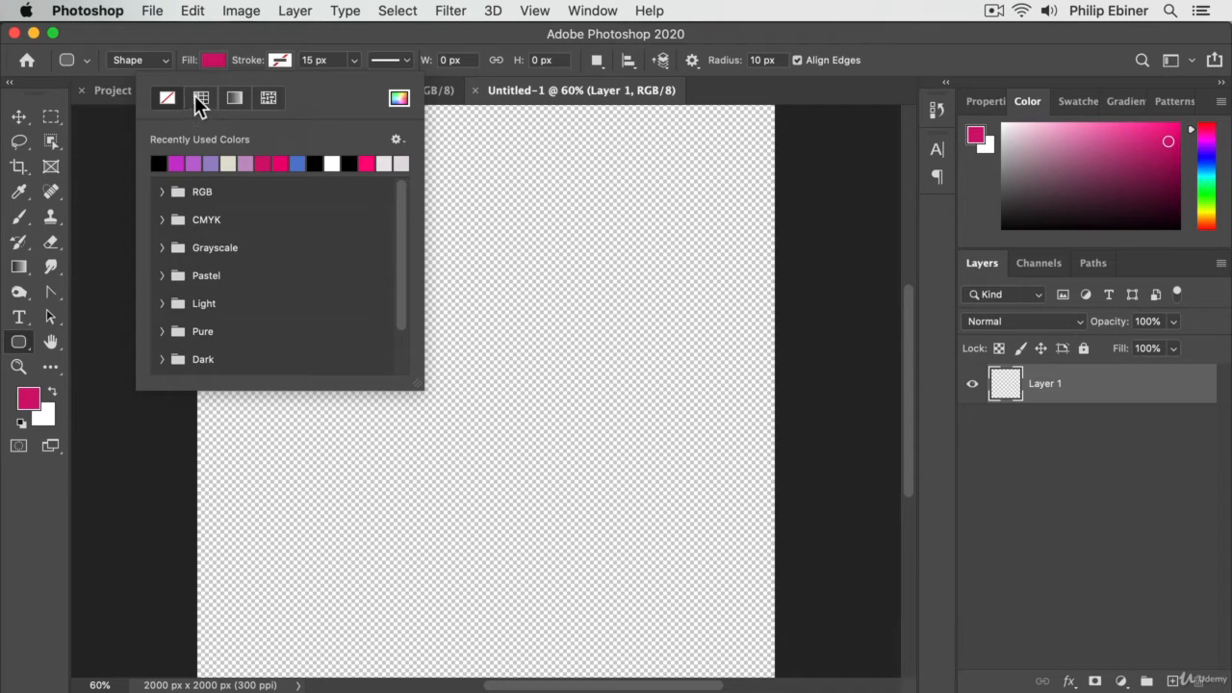
left_click(201, 99)
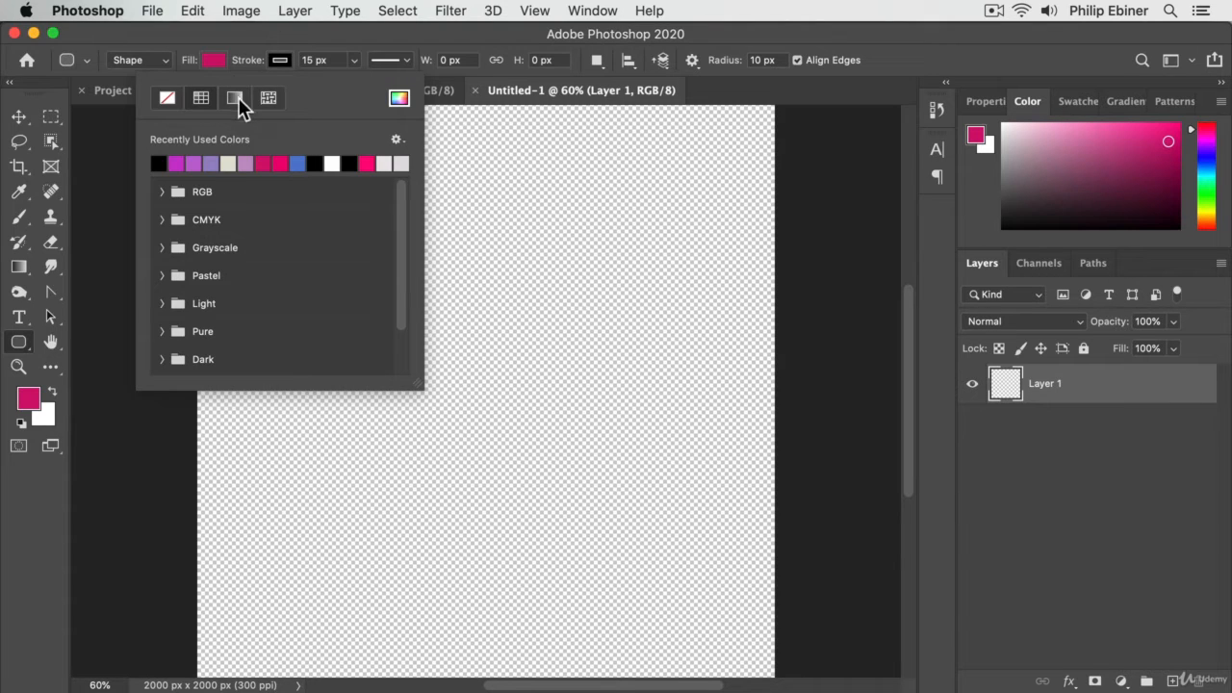
left_click(238, 97)
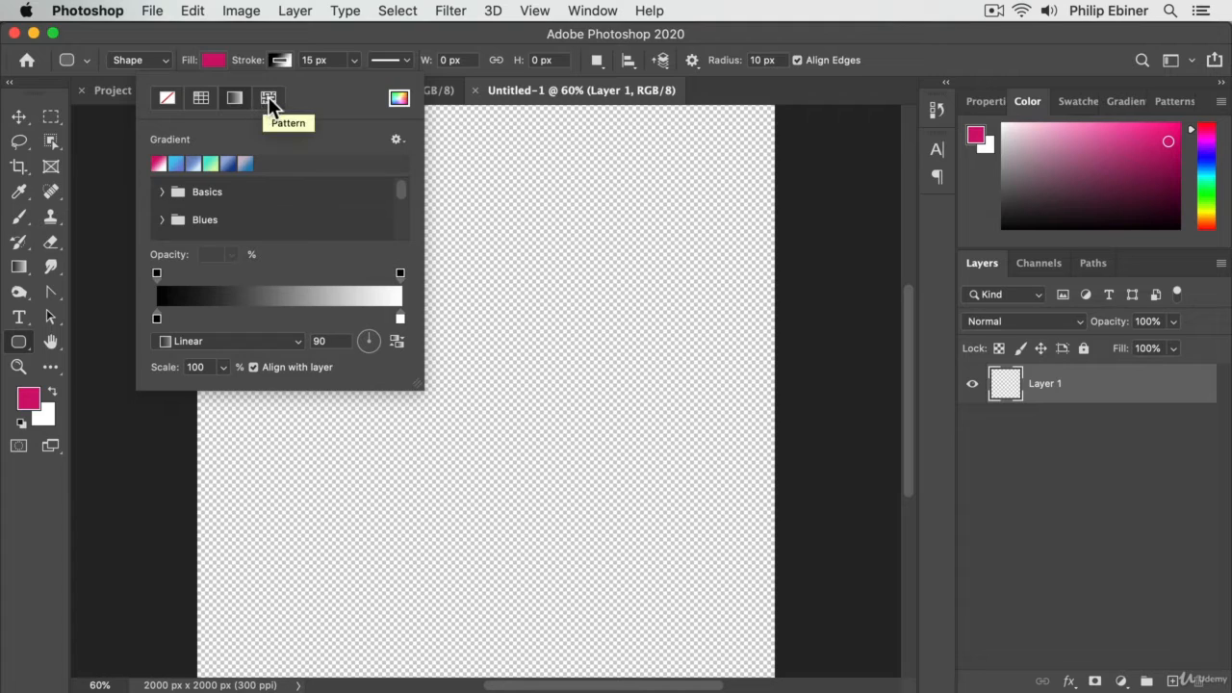
left_click(268, 98)
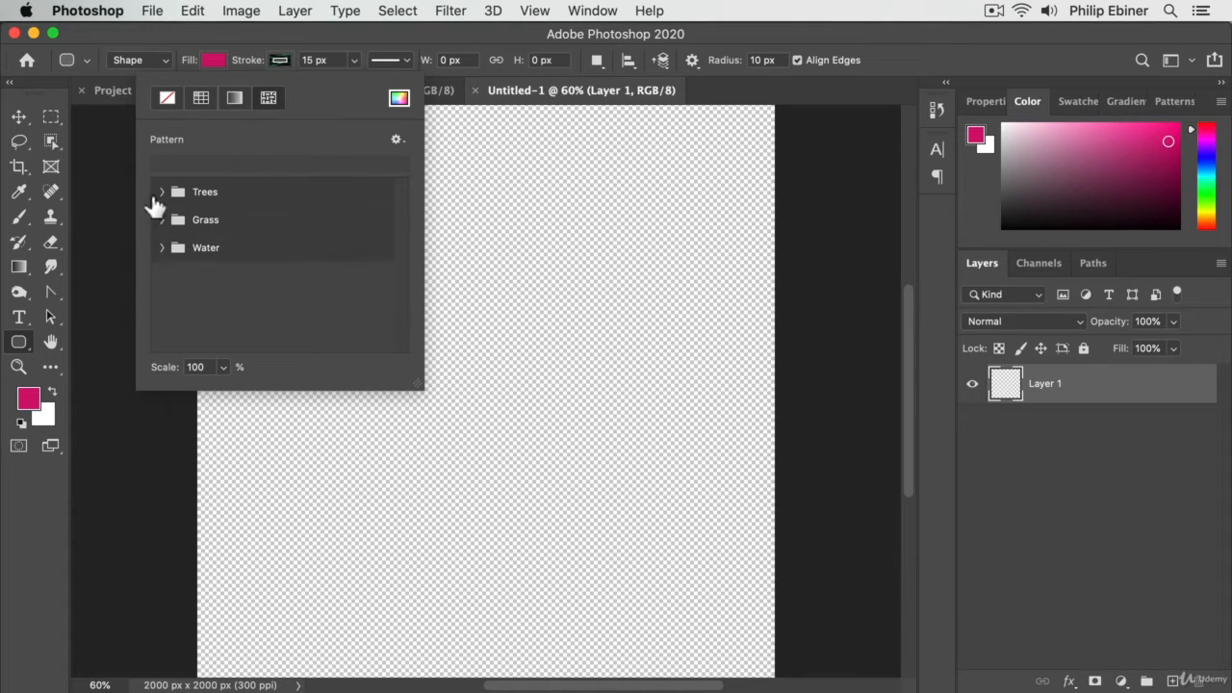
left_click(161, 192)
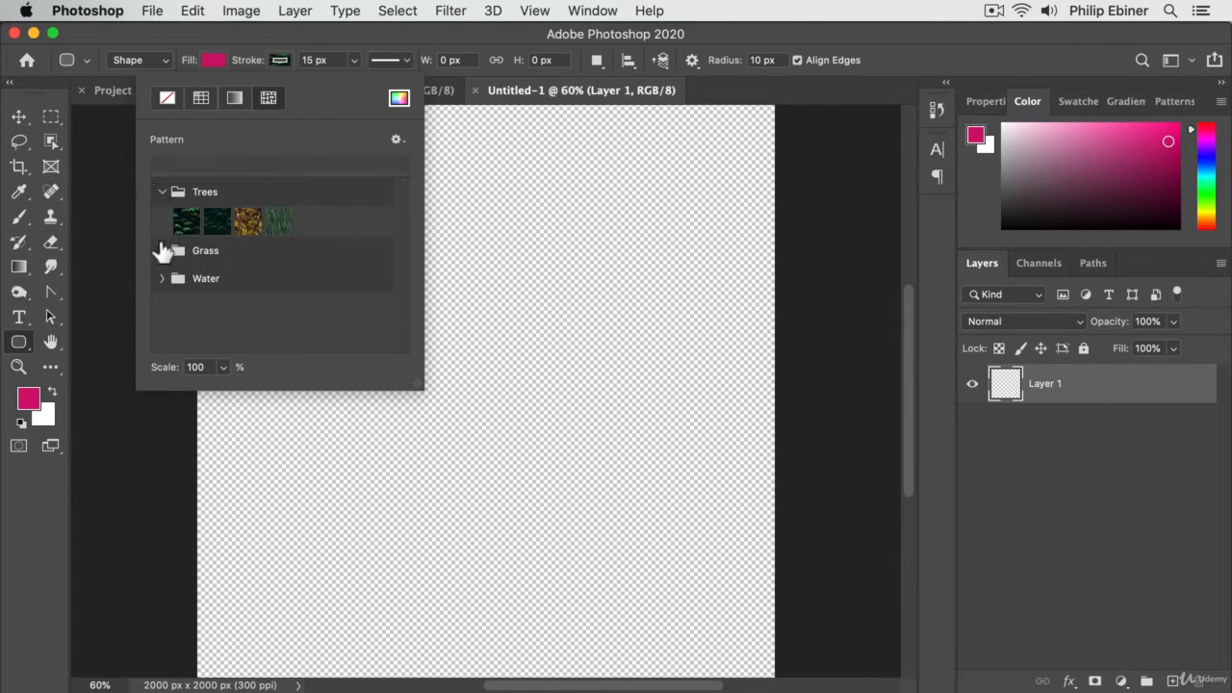
left_click(162, 251)
left_click(160, 309)
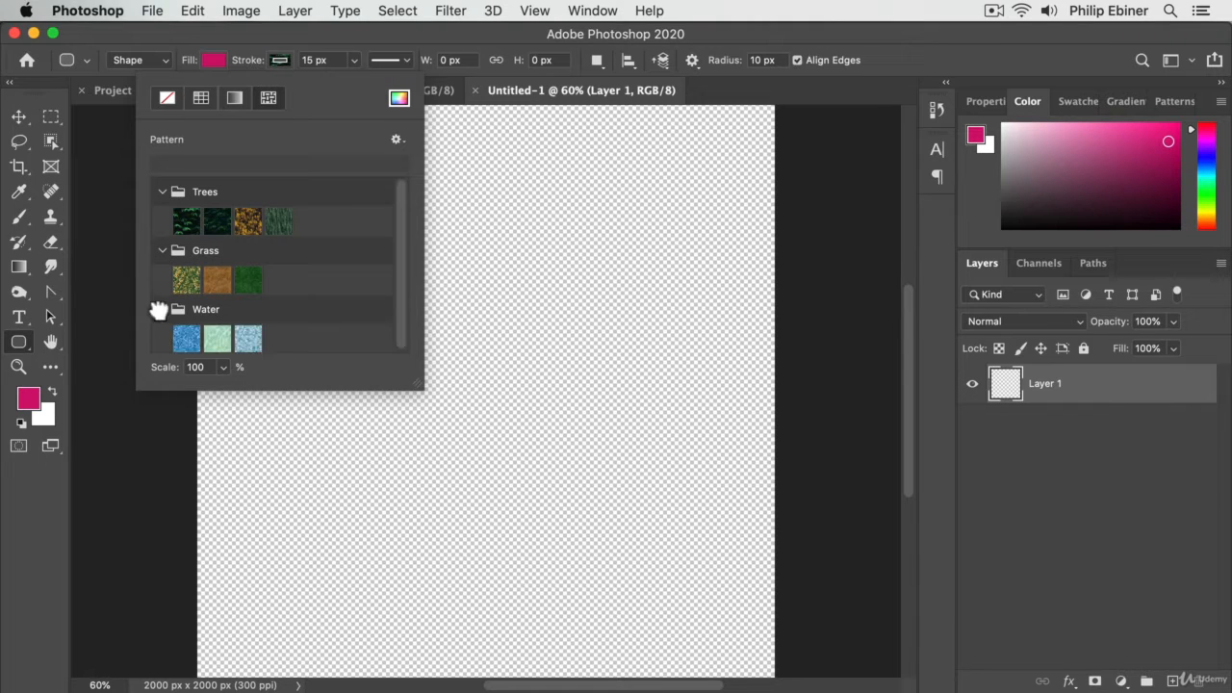
left_click(162, 191)
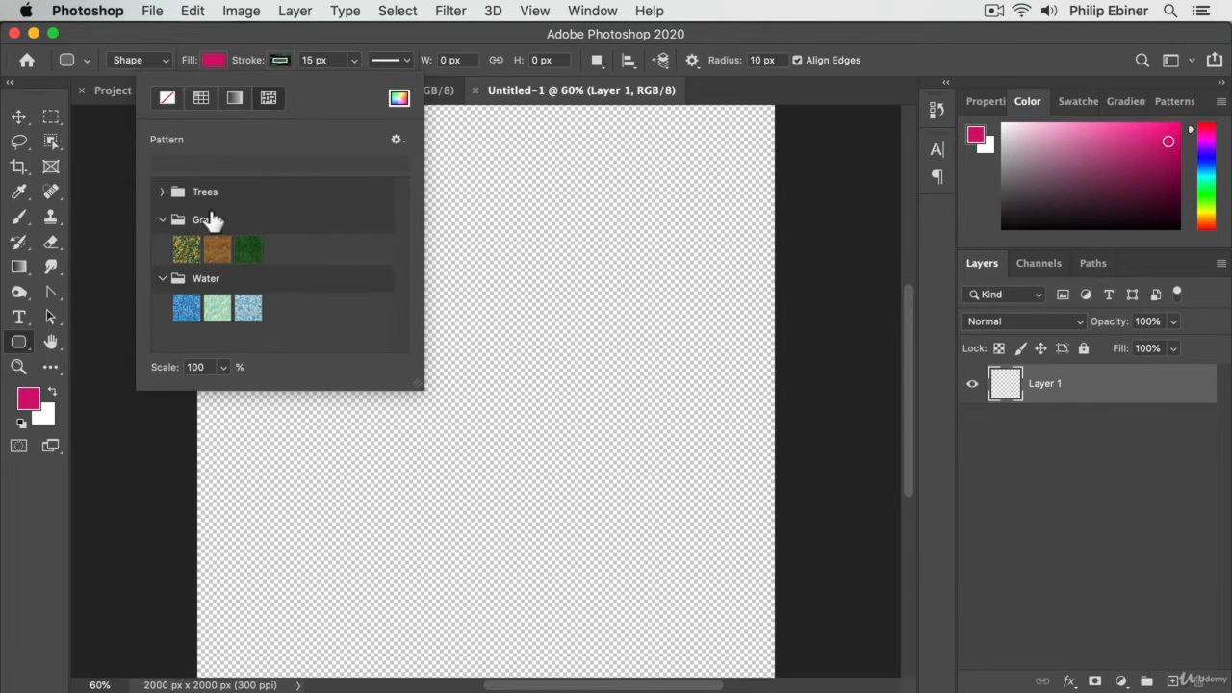
left_click(162, 221)
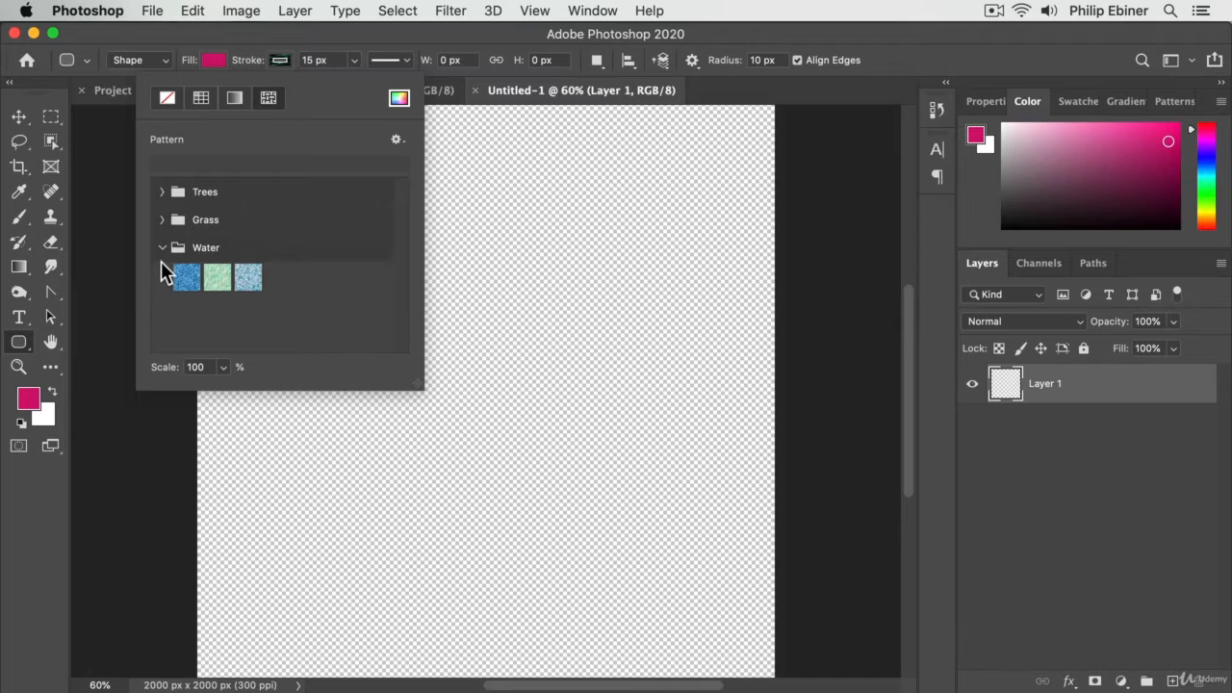
left_click(202, 99)
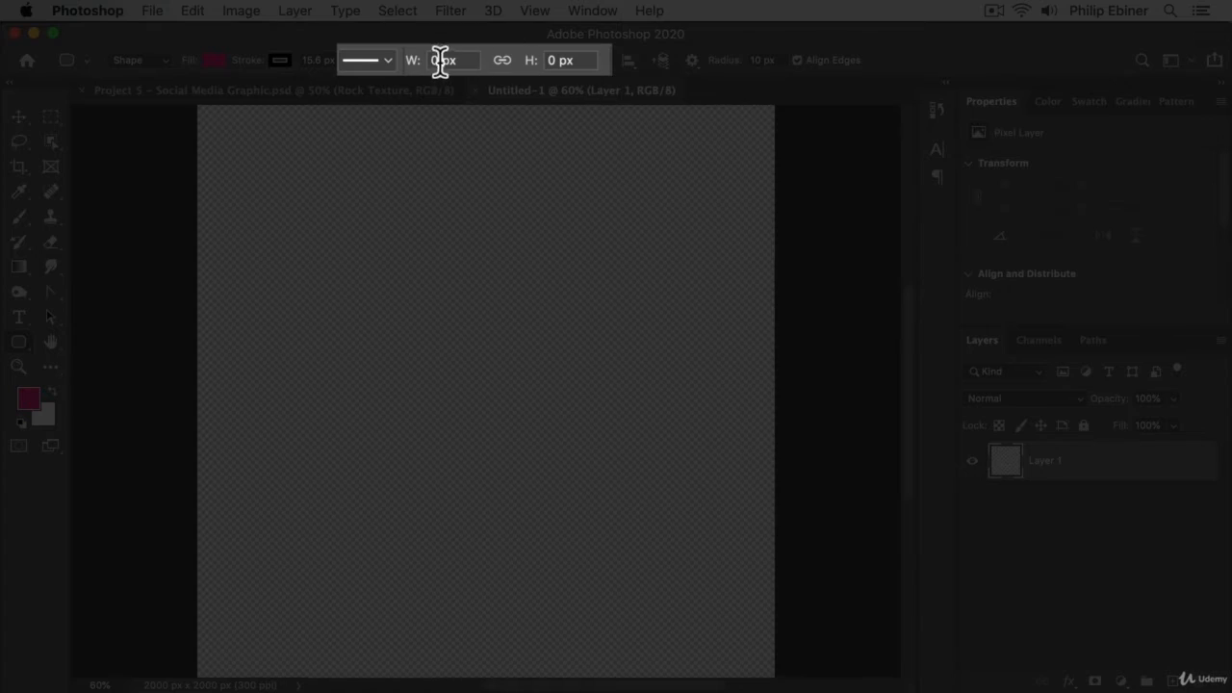
double_click(443, 59)
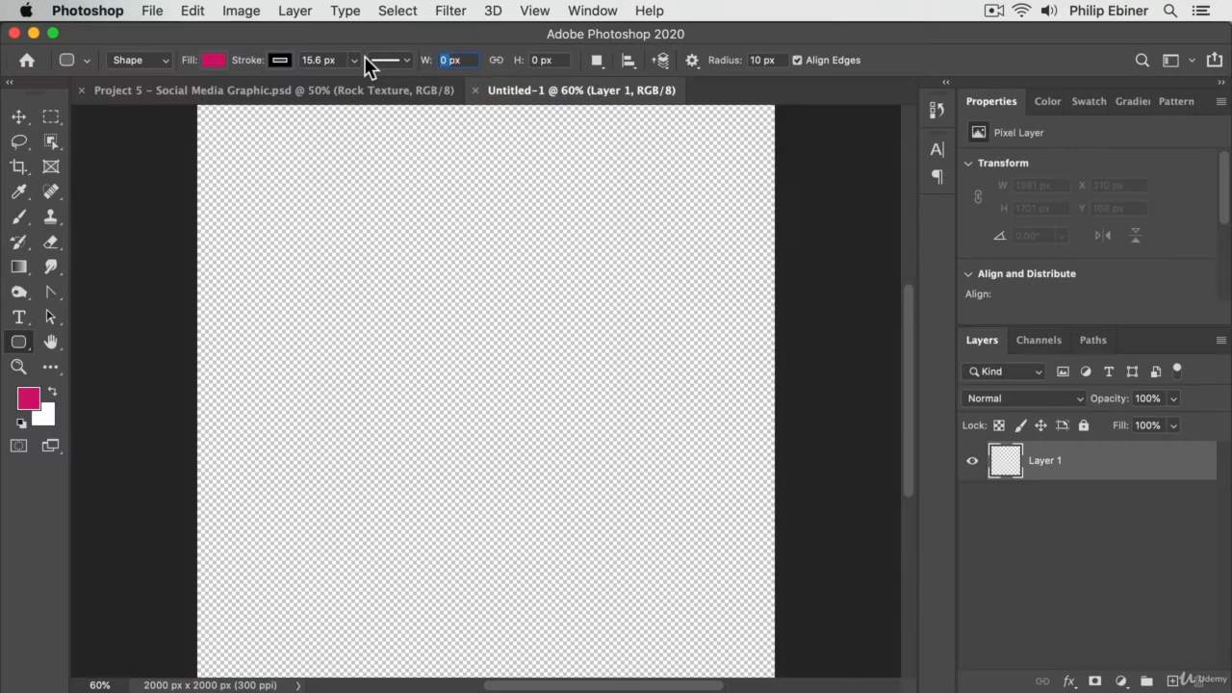
type("100")
key("Tab")
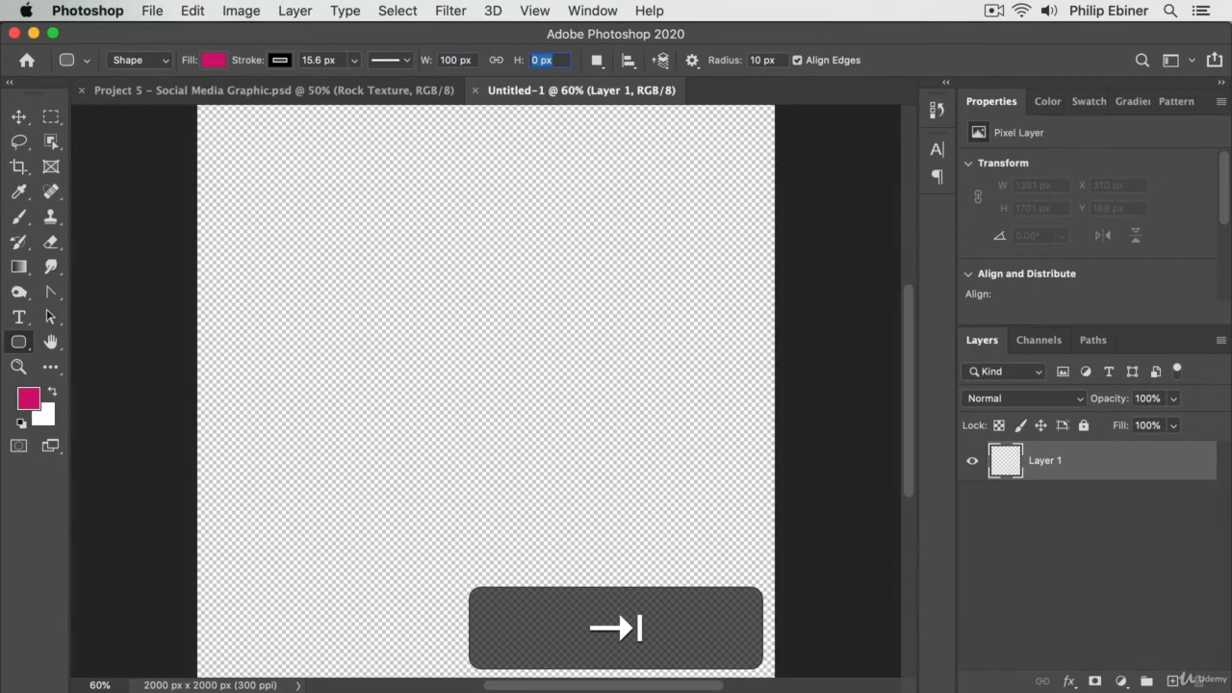
key("Left")
key("Delete")
type("50")
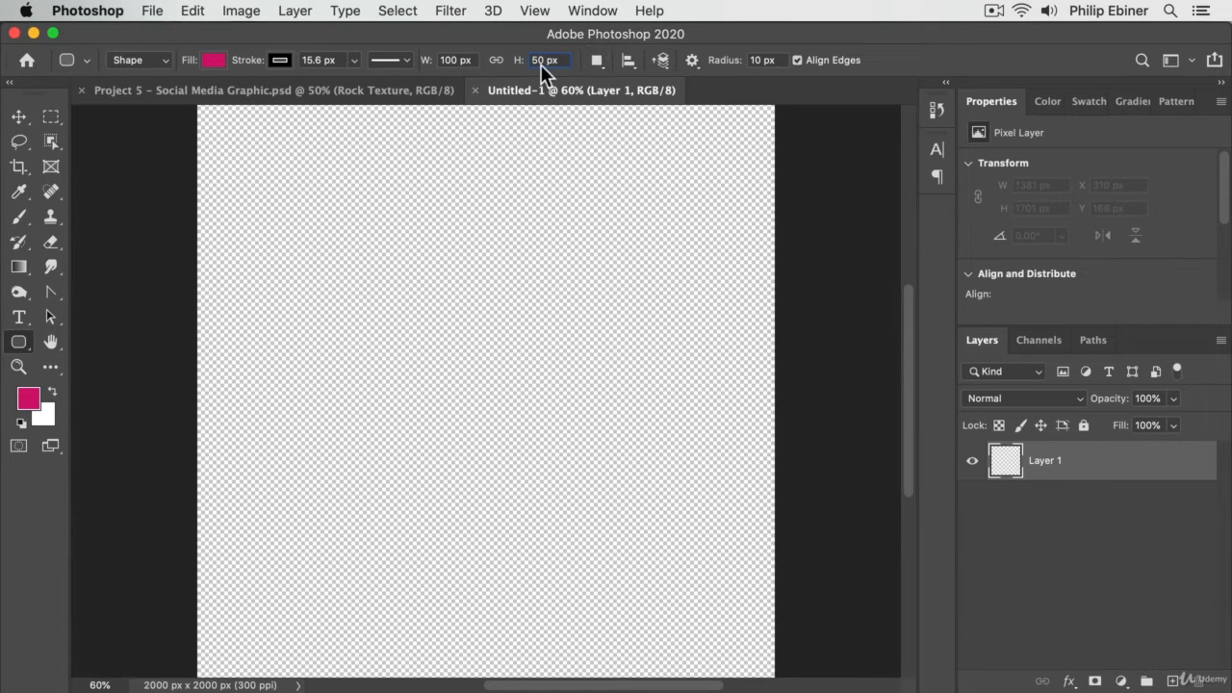
left_click(594, 62)
left_click(594, 59)
left_click(475, 294)
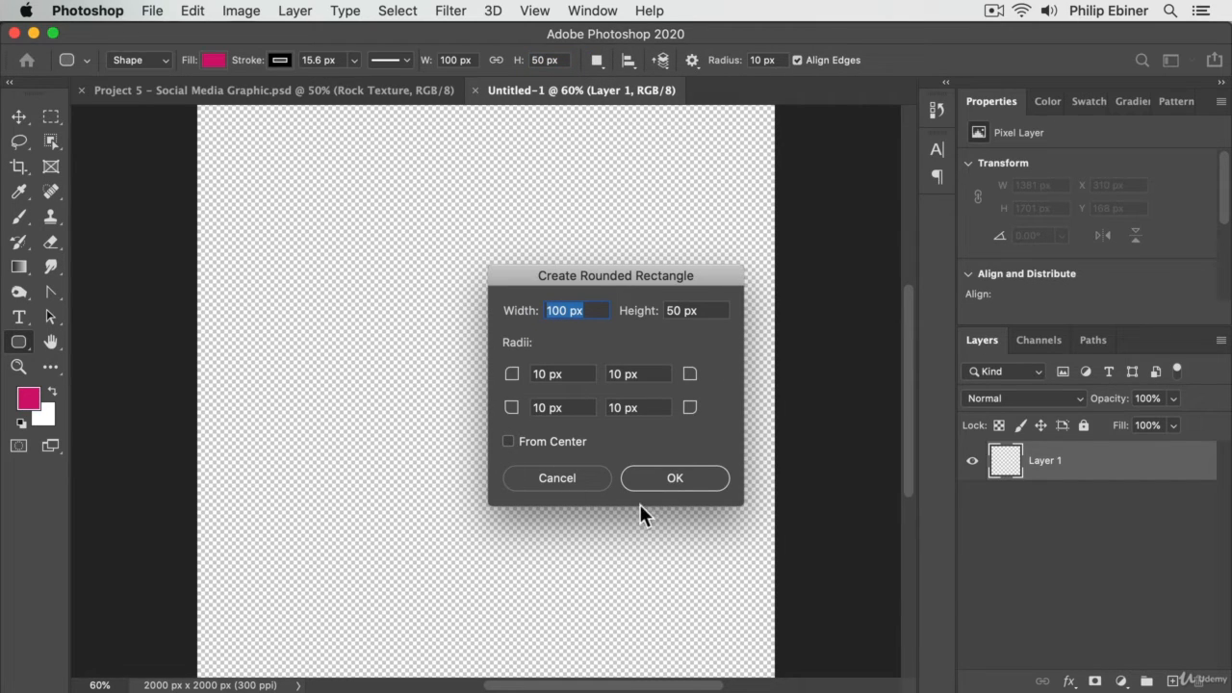
left_click(675, 479)
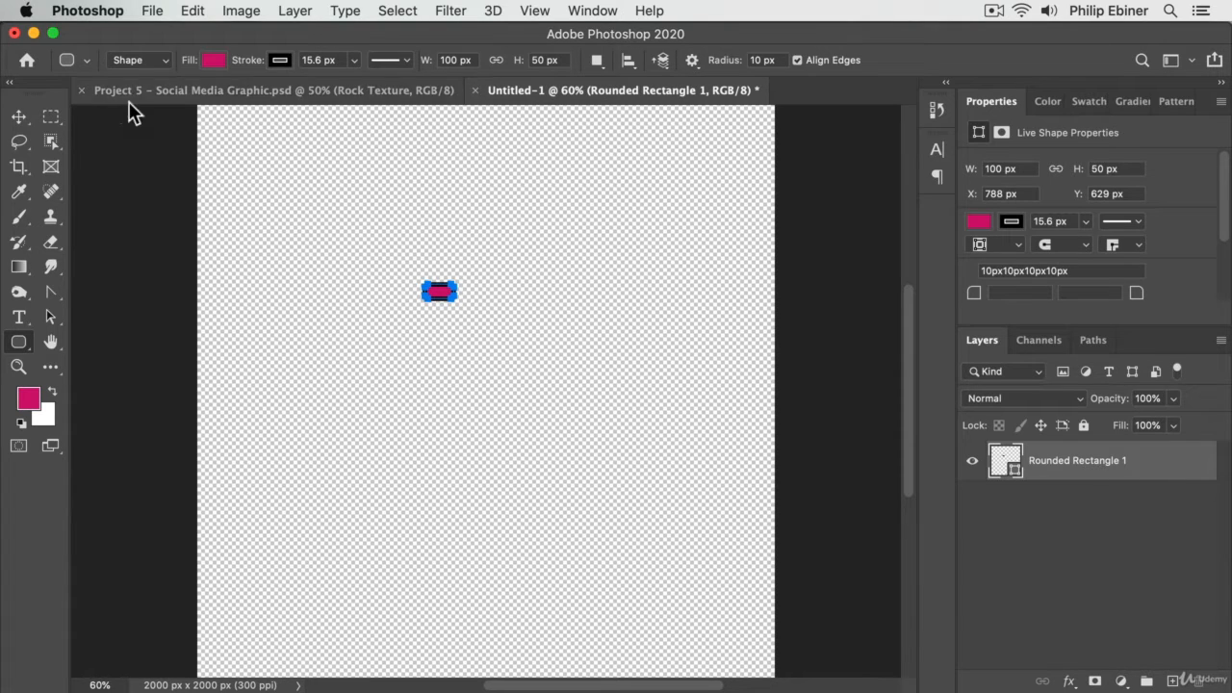
key("BackSpace")
left_click(18, 117)
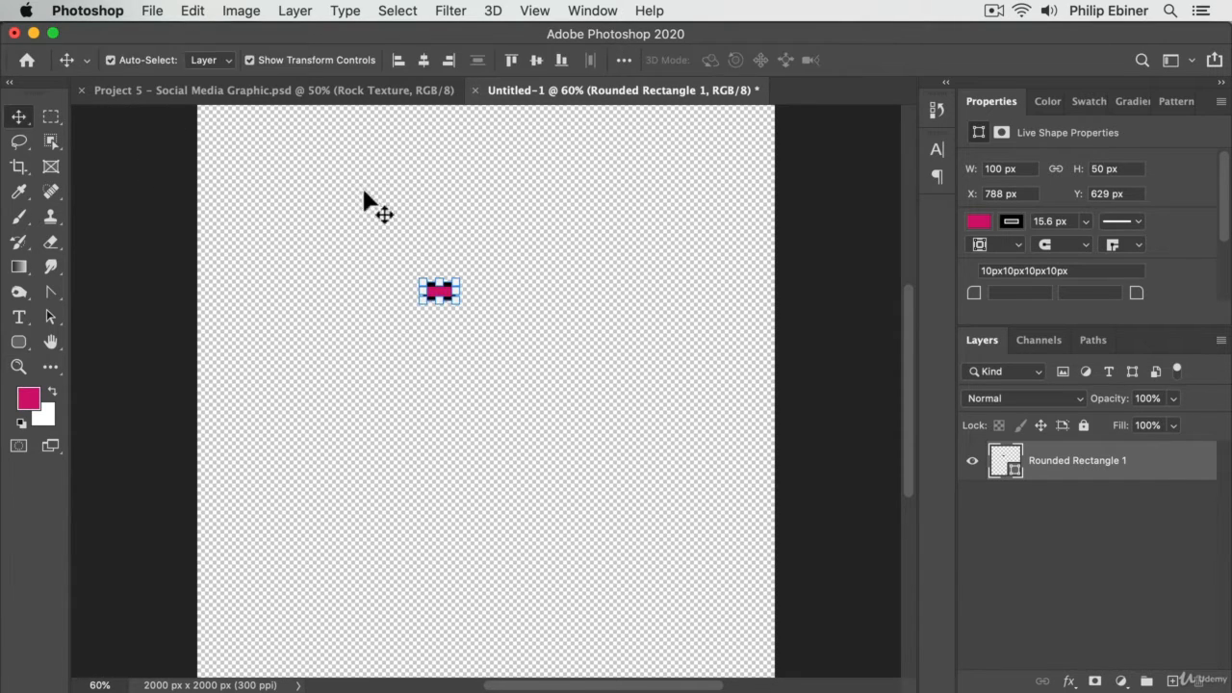
key("BackSpace")
left_click(440, 298)
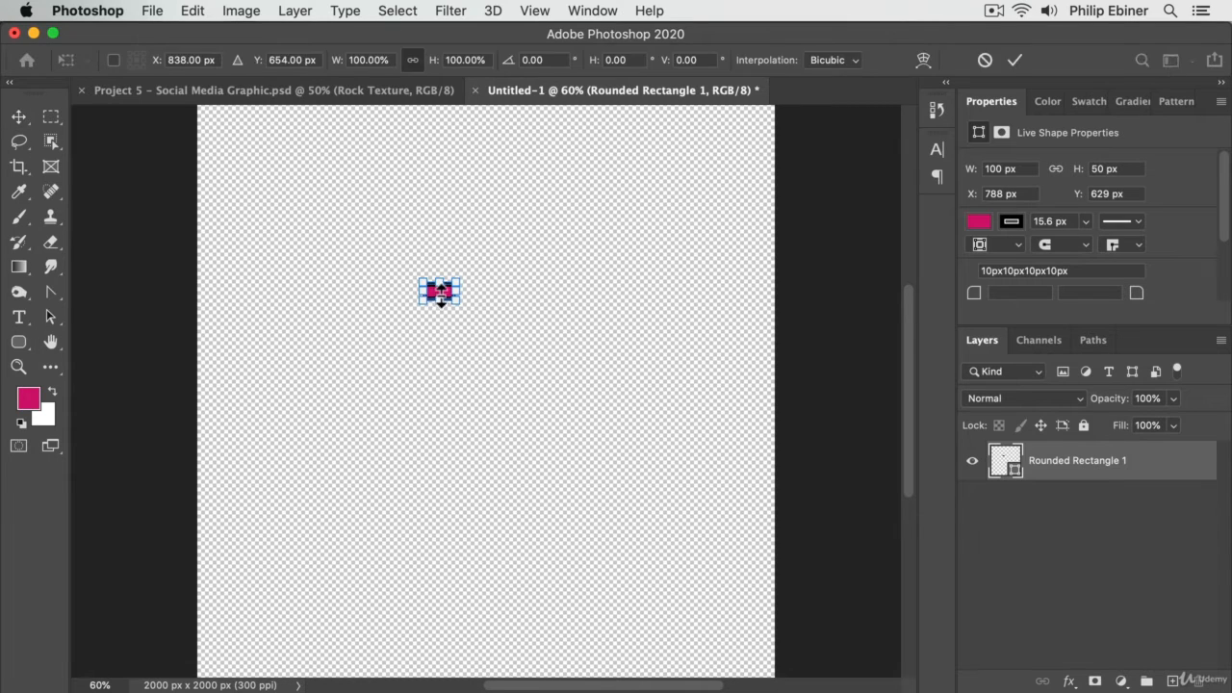
key("BackSpace")
key("super+BackSpace")
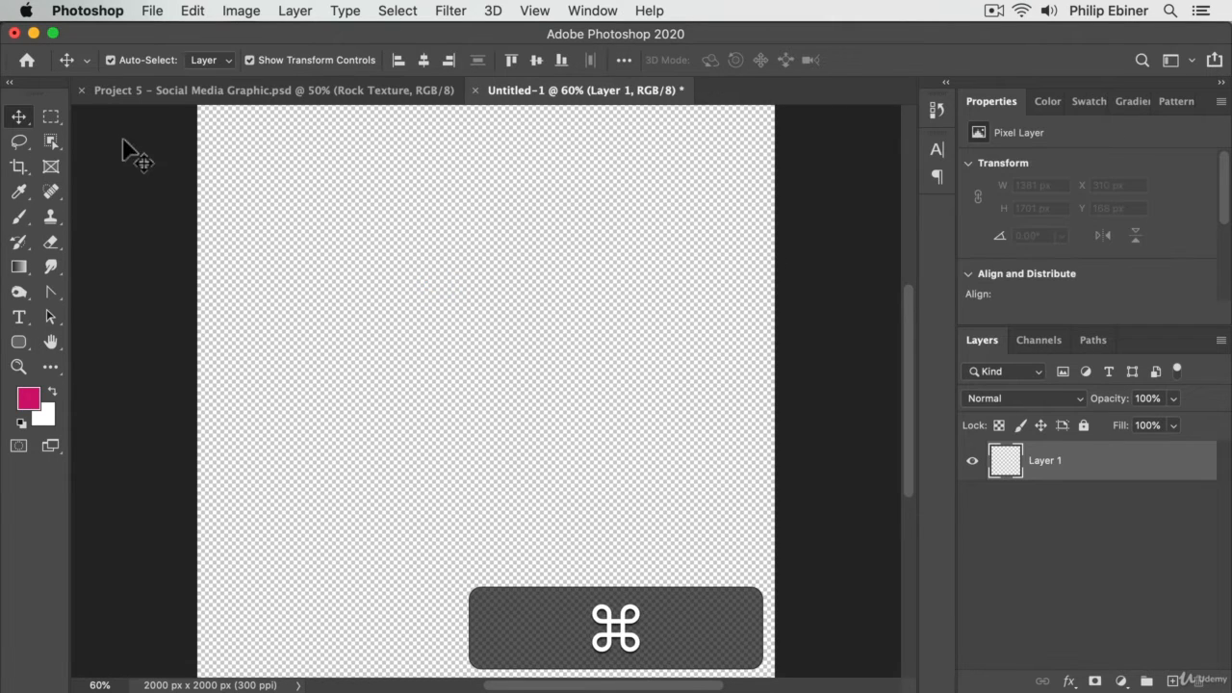
left_click(19, 342)
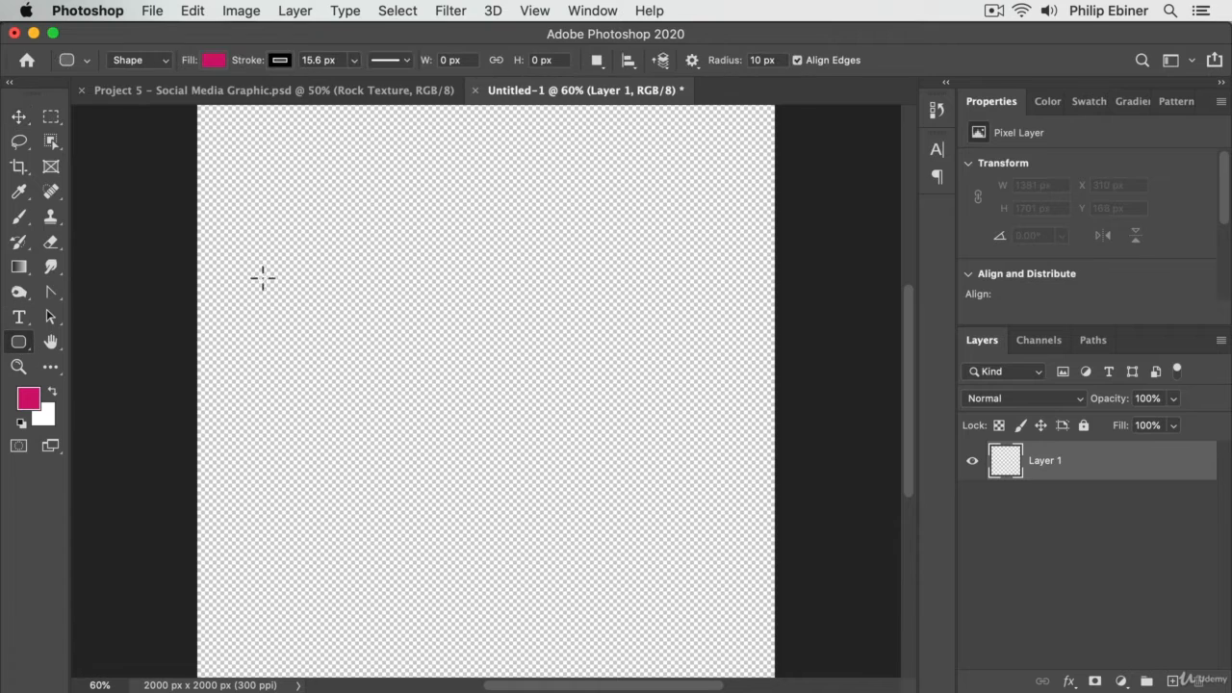
Draw a 1141 × 912 px rounded rectangle near the canvas centre, keeping Path Operations on New Layer
left_click_drag(353, 219, 682, 482)
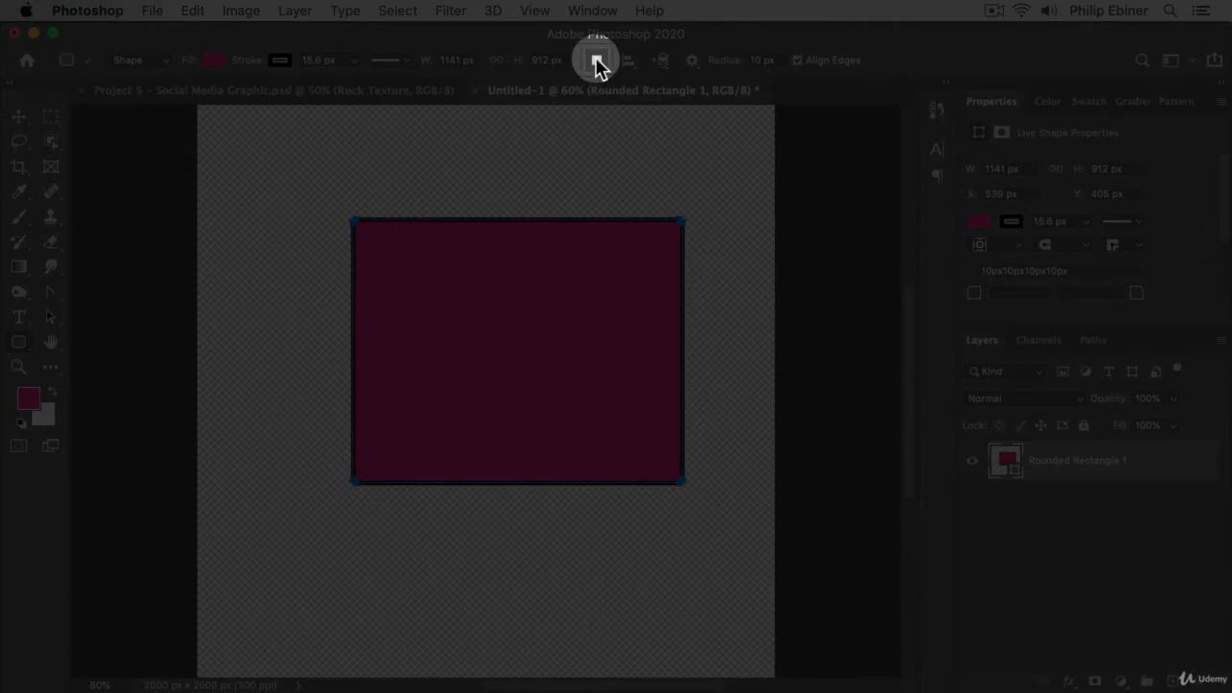
left_click(598, 62)
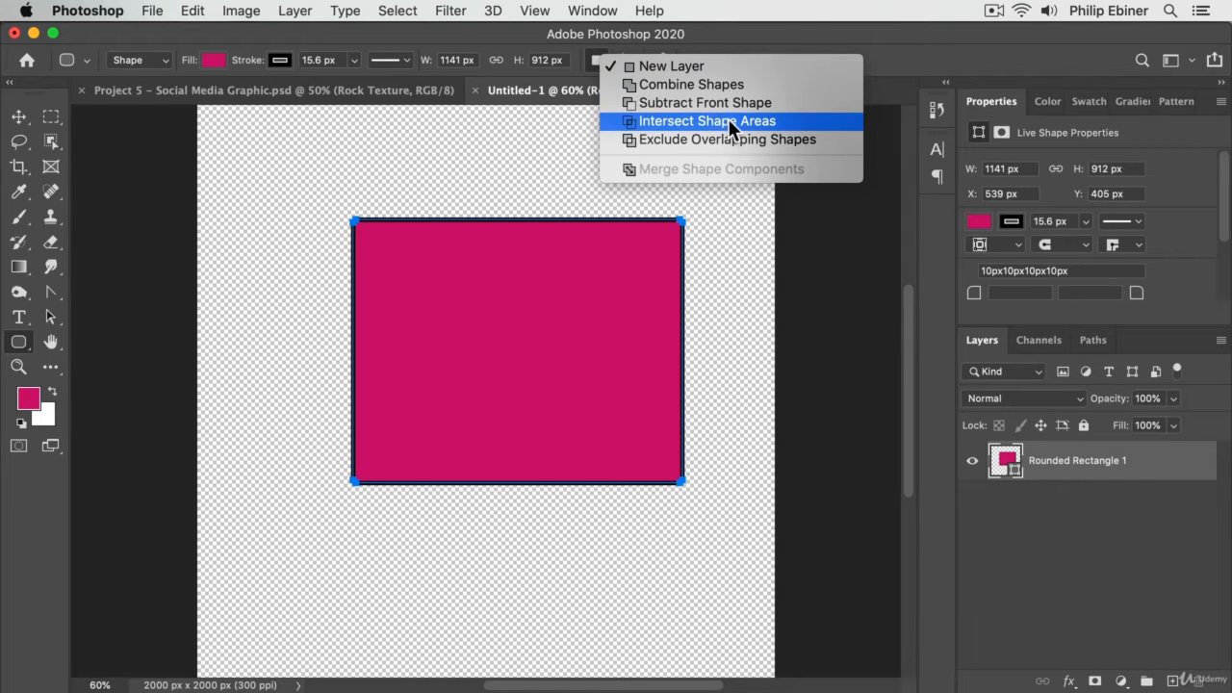
left_click(645, 66)
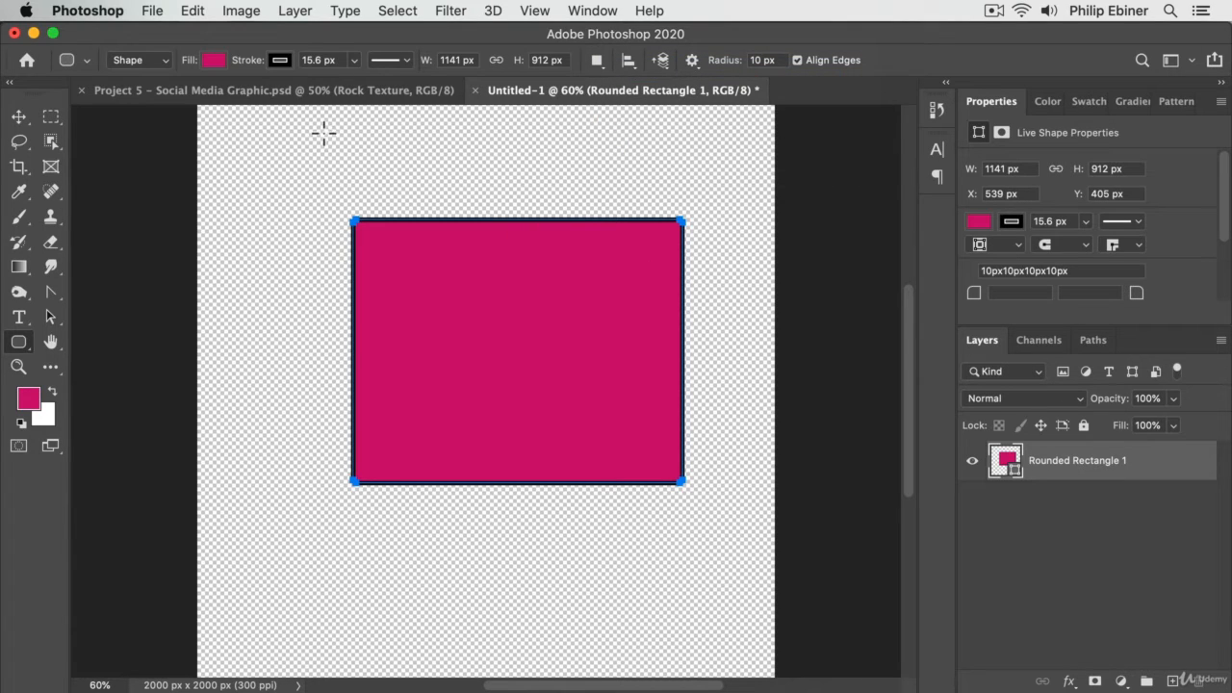
left_click_drag(323, 133, 543, 265)
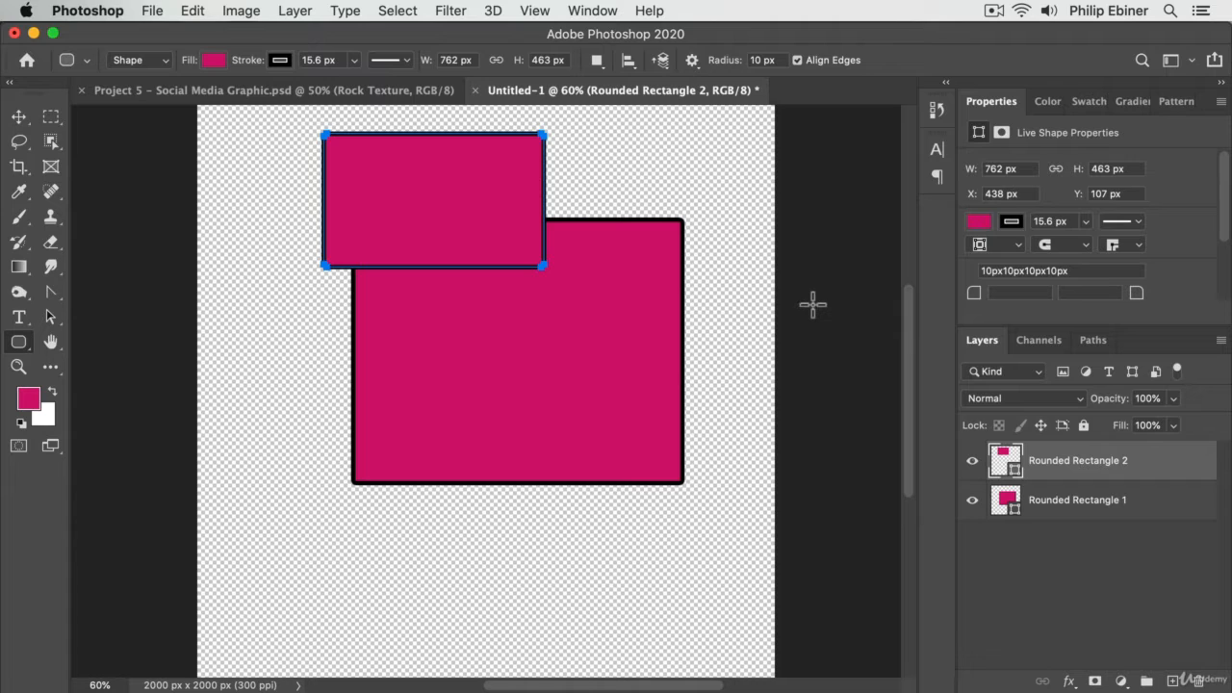
key("super+z")
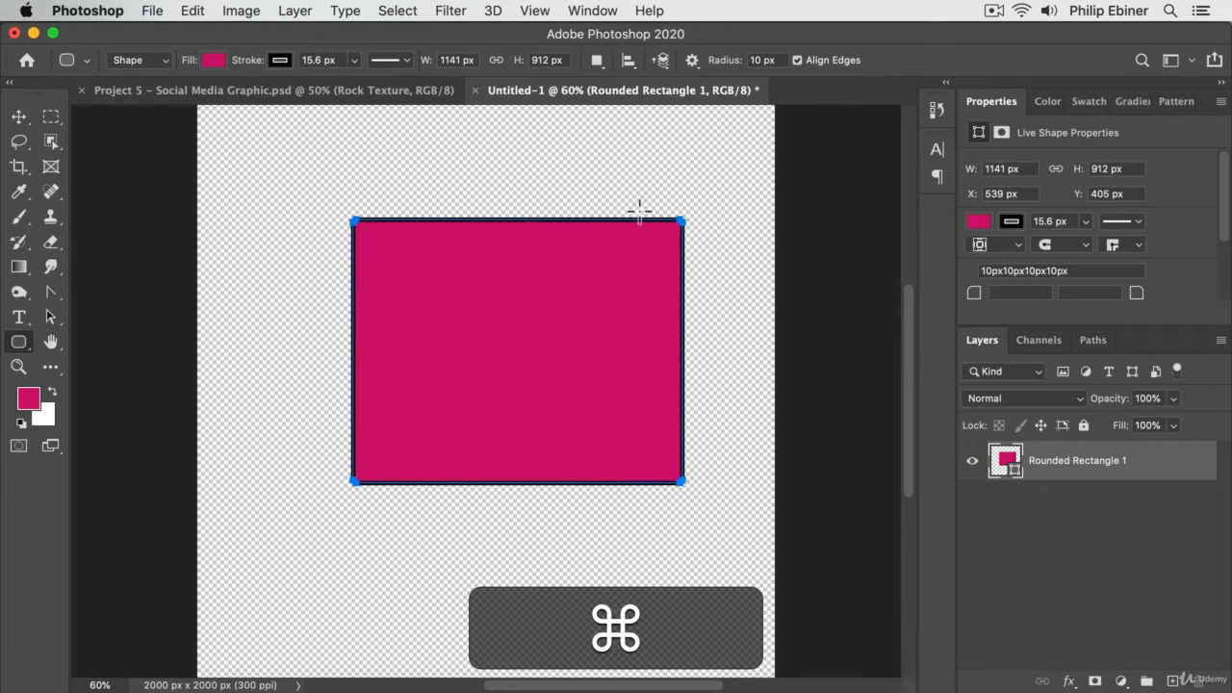
left_click(660, 60)
left_click(648, 84)
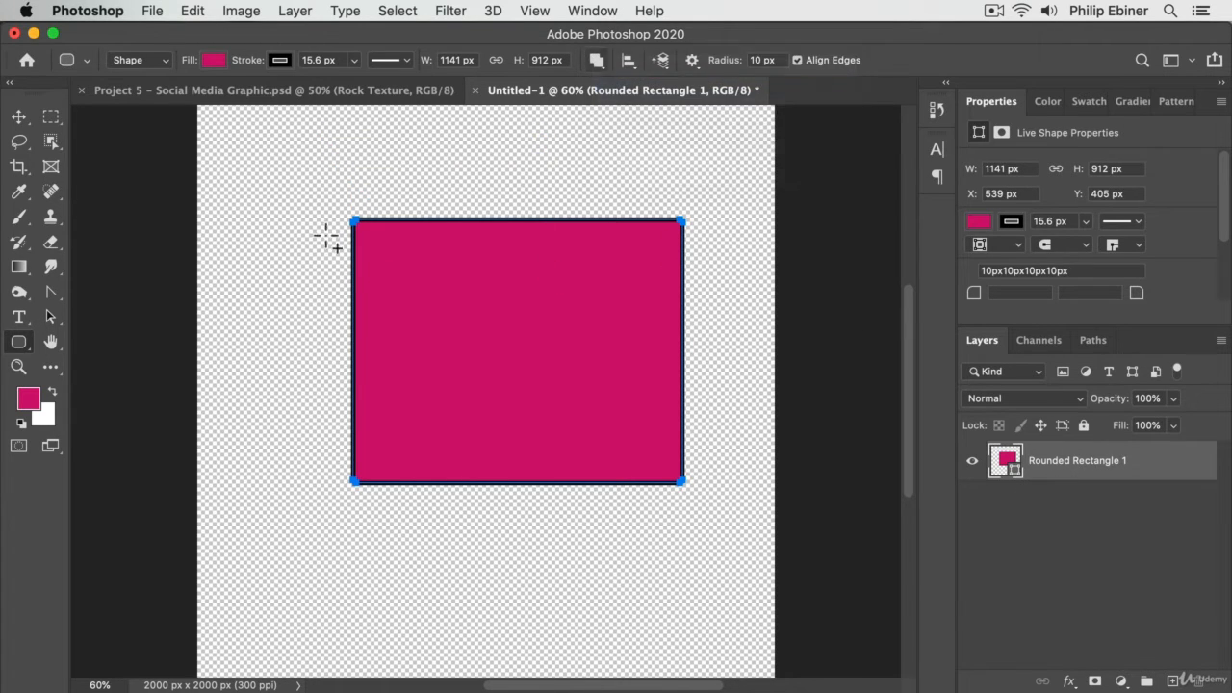
left_click_drag(265, 173, 465, 332)
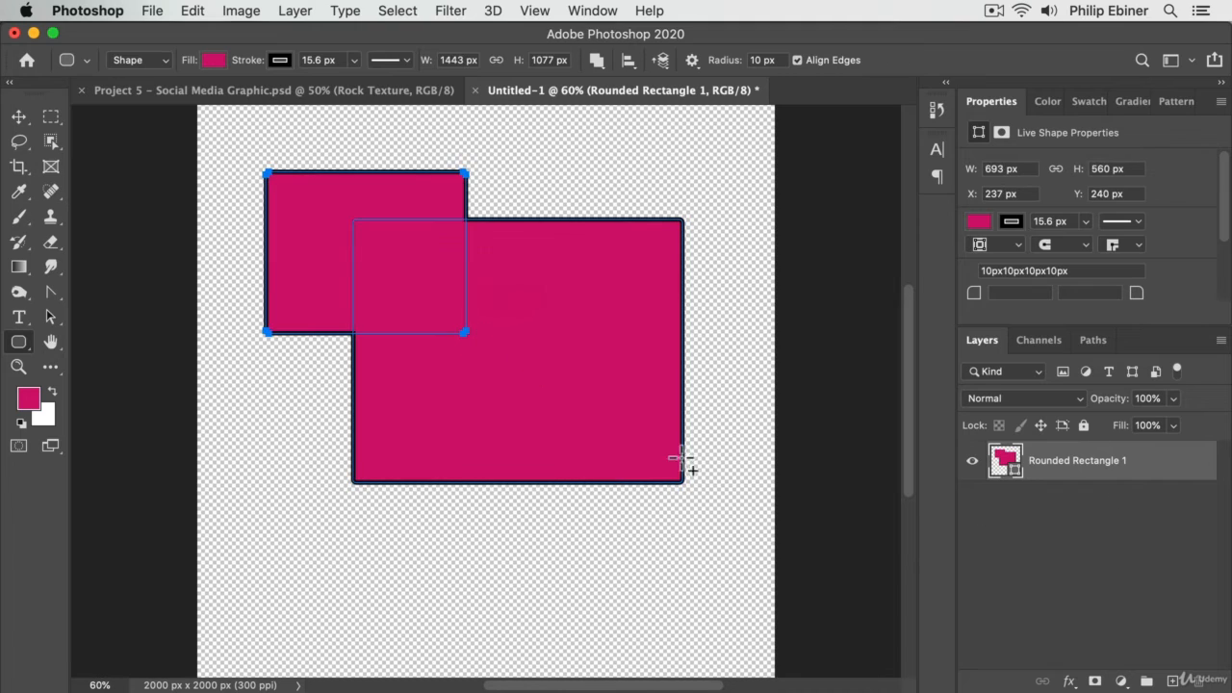
left_click(18, 116)
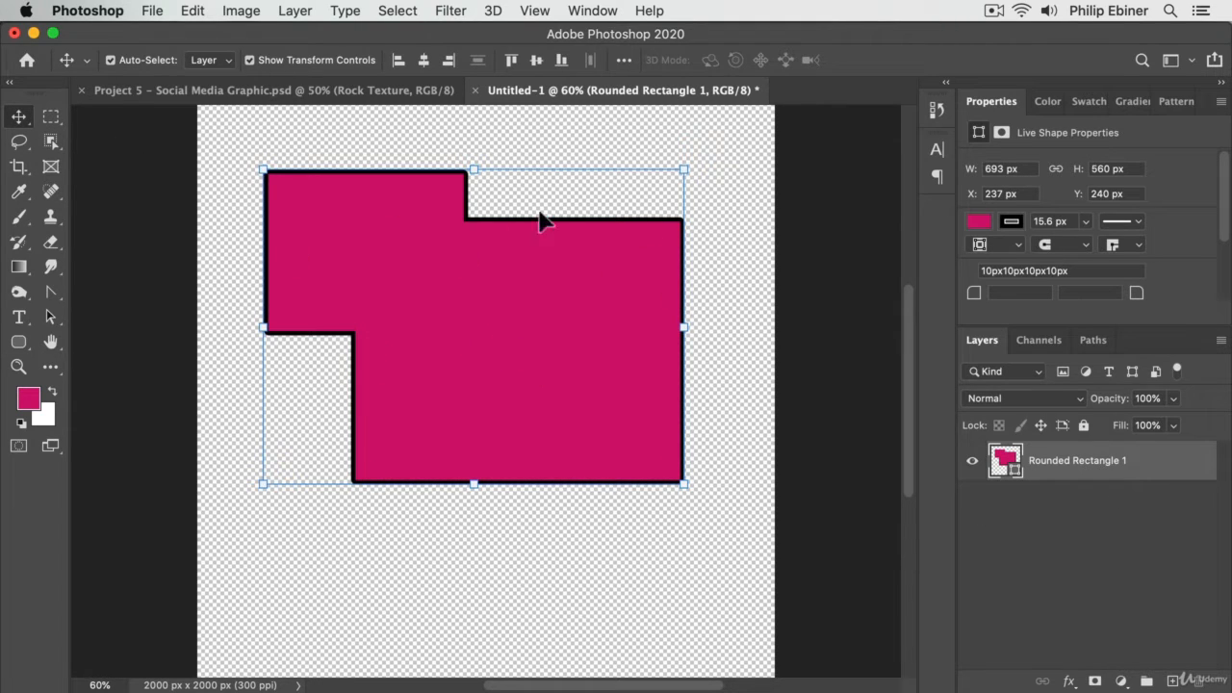
key("super+z")
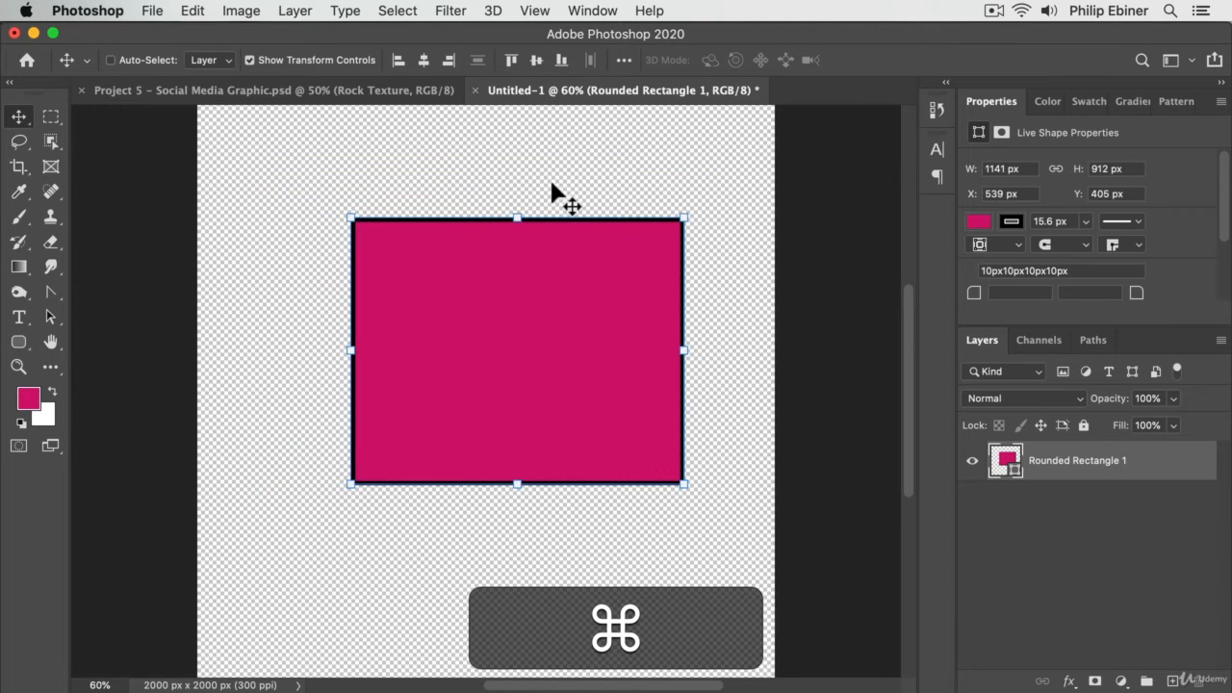
key("u")
left_click(597, 60)
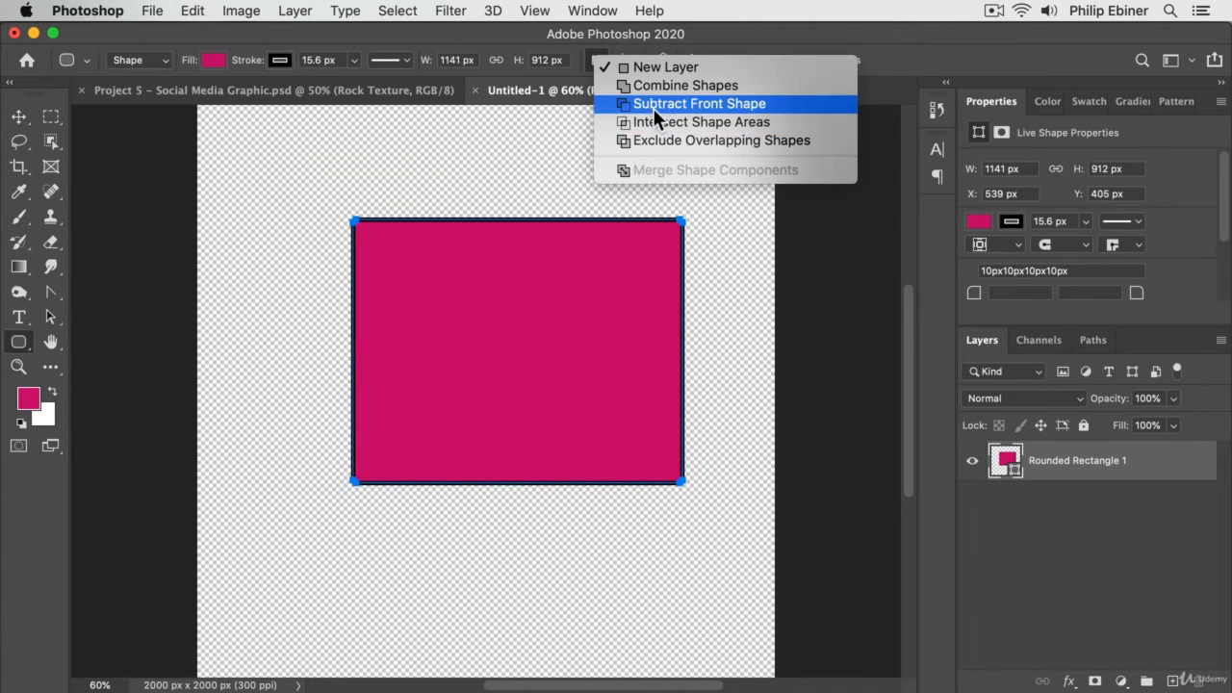
left_click(655, 106)
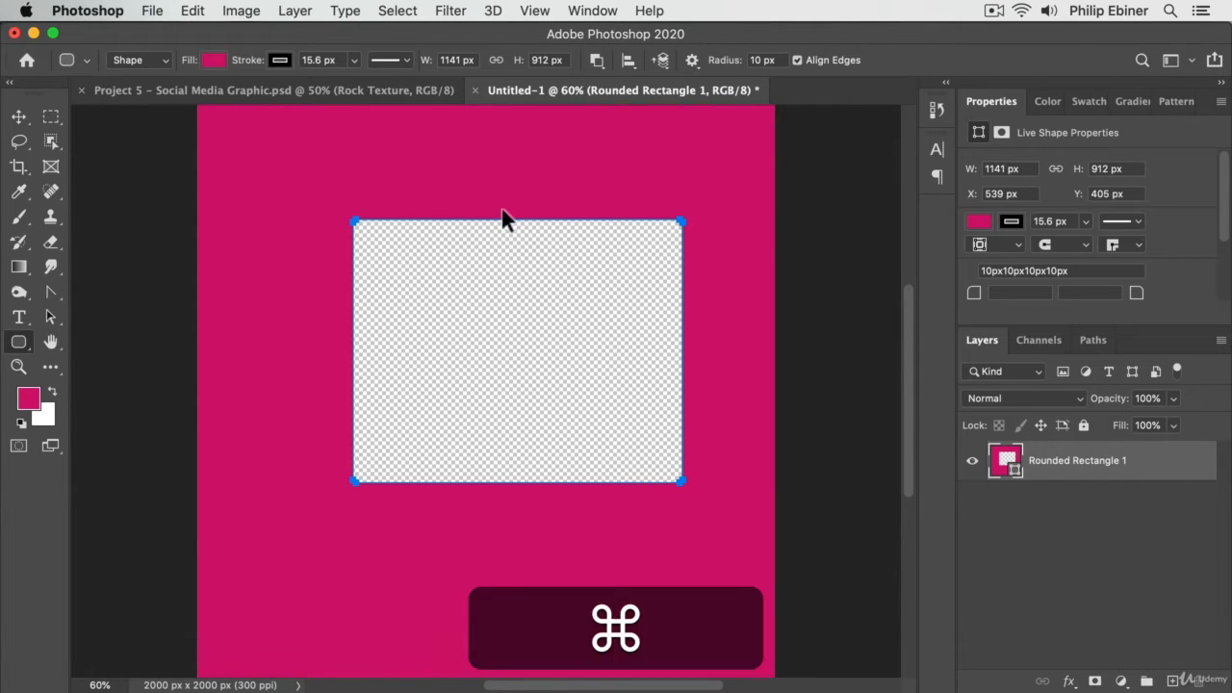
key("super+z")
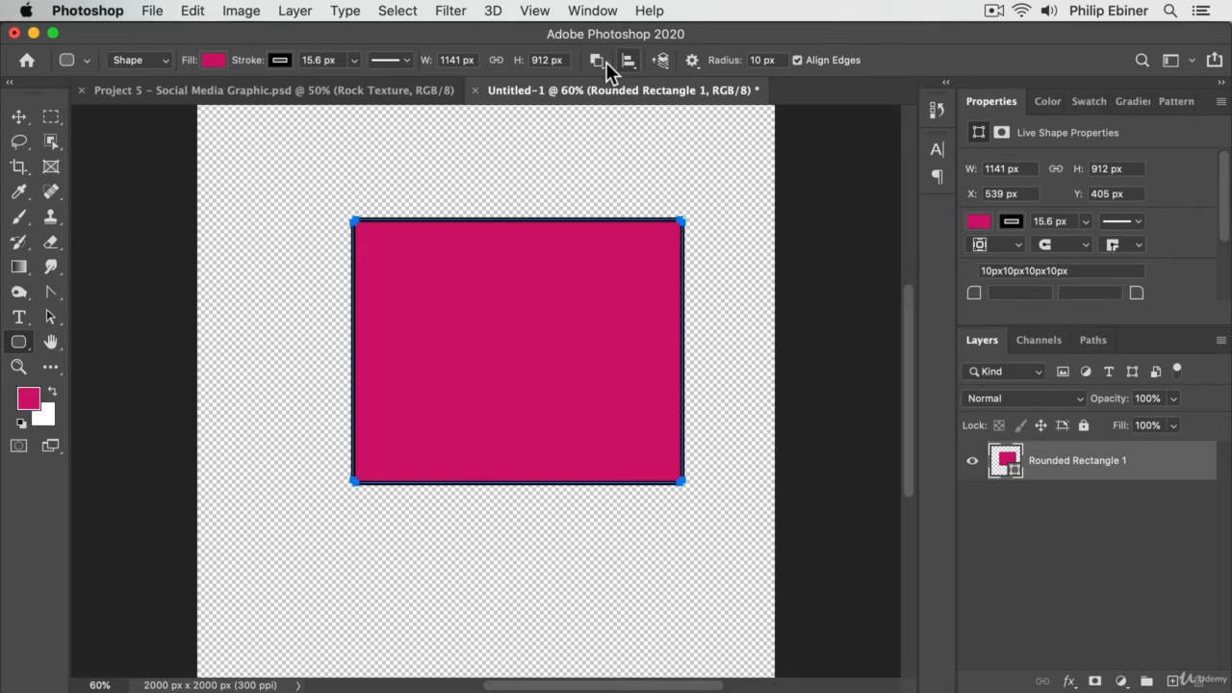
left_click_drag(570, 388, 586, 395)
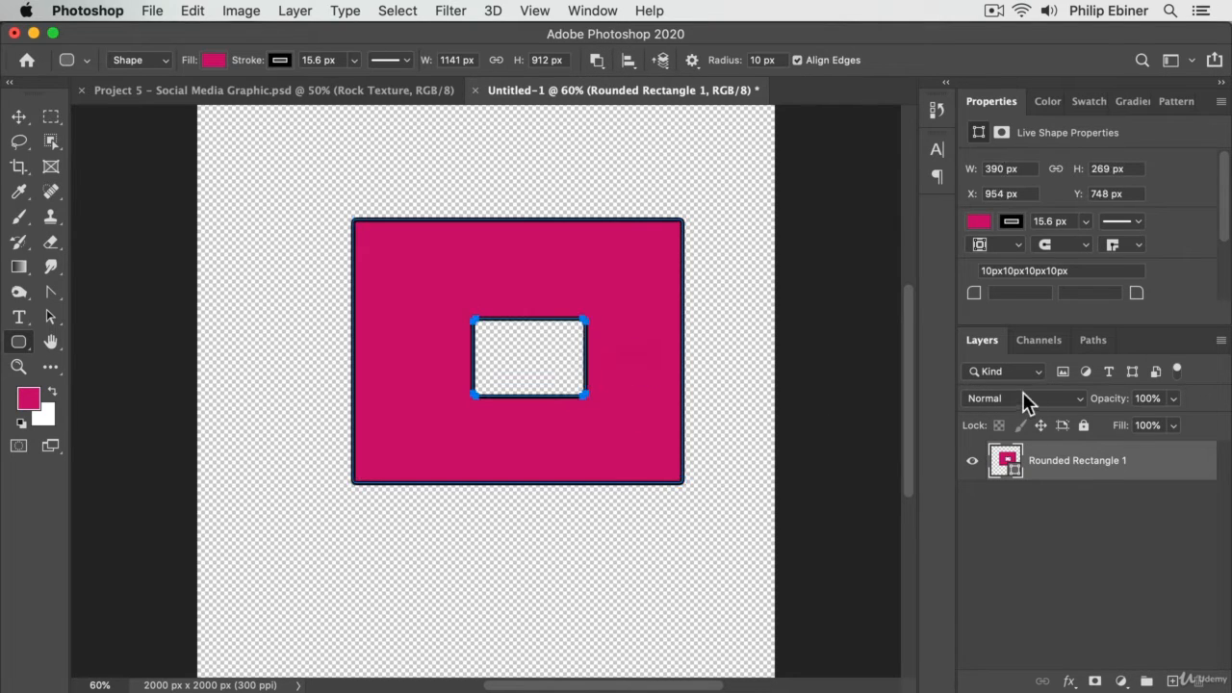
left_click(18, 116)
key("super+z")
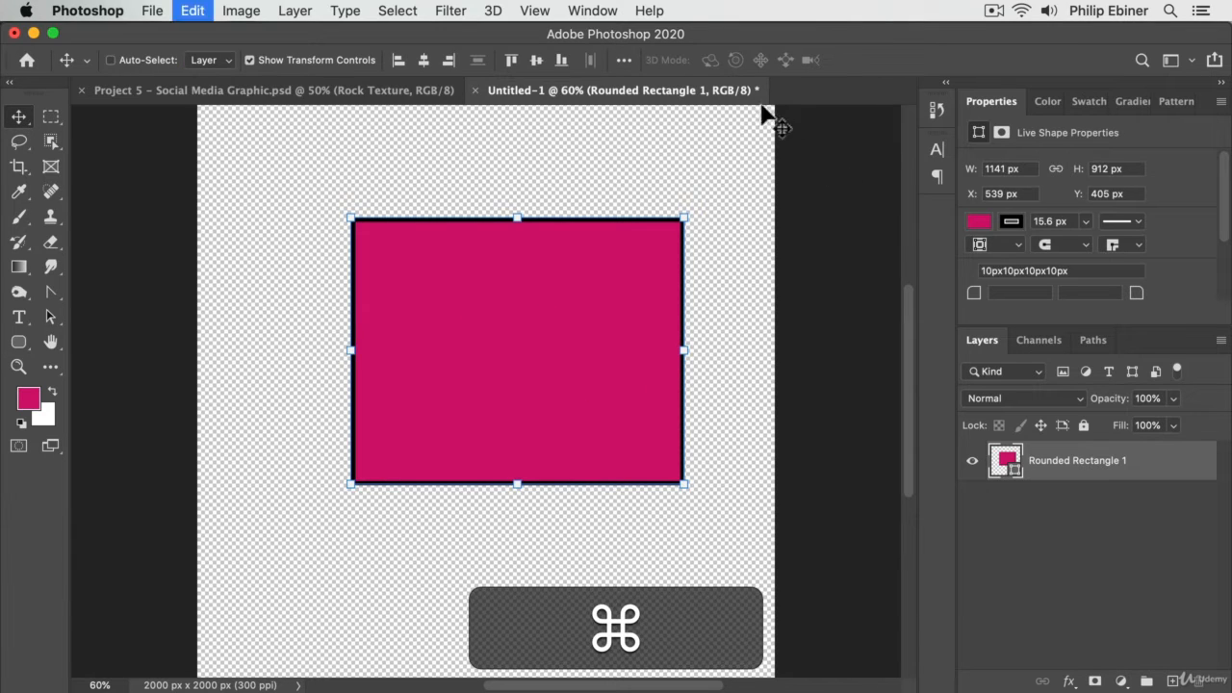
left_click(19, 342)
left_click(593, 60)
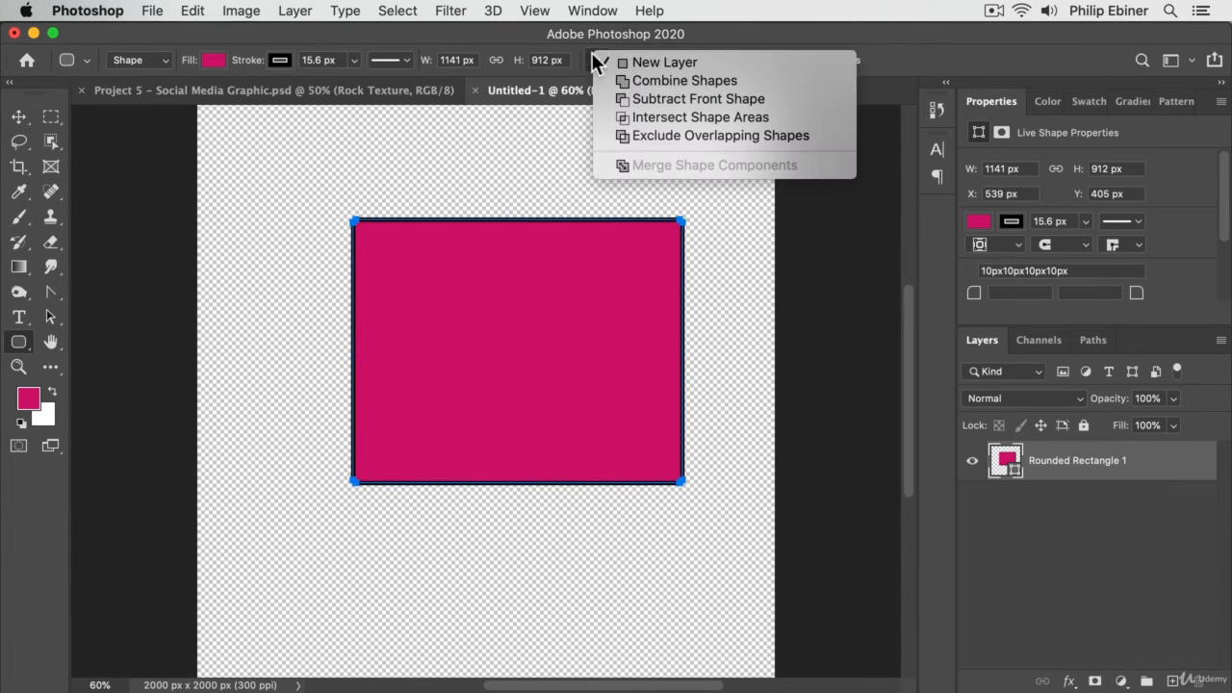
left_click(661, 117)
left_click_drag(238, 141, 499, 335)
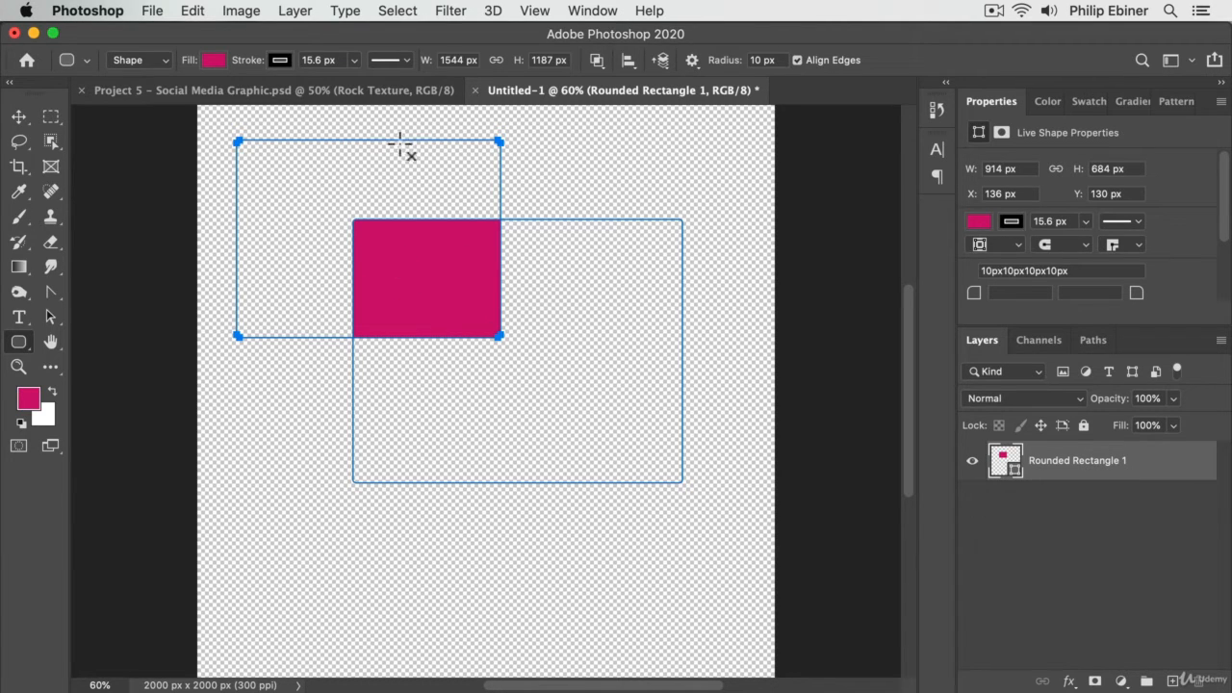
key("super+z")
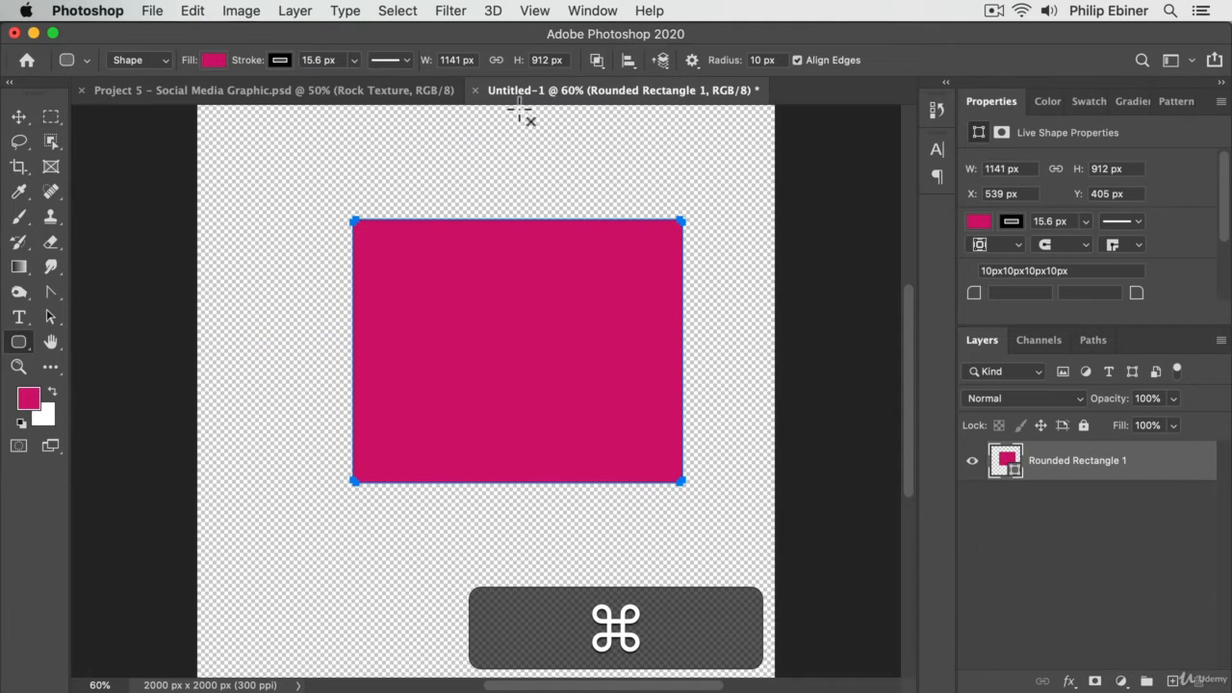
left_click(591, 63)
left_click(679, 141)
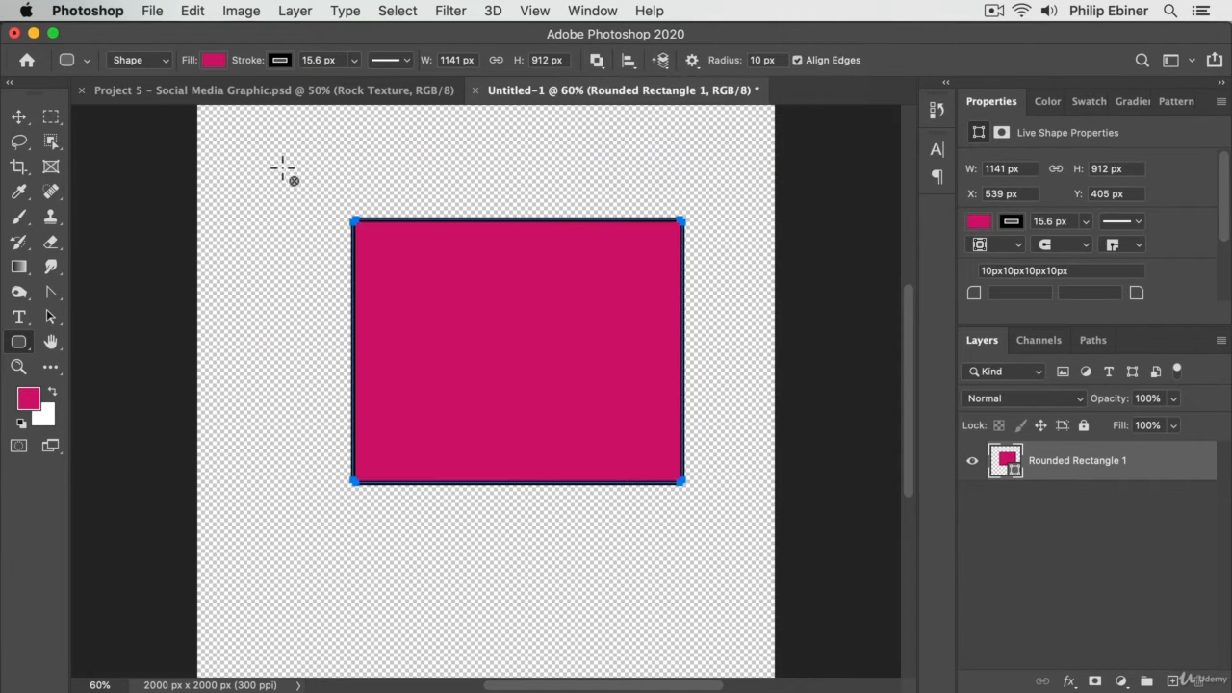
left_click_drag(282, 167, 504, 336)
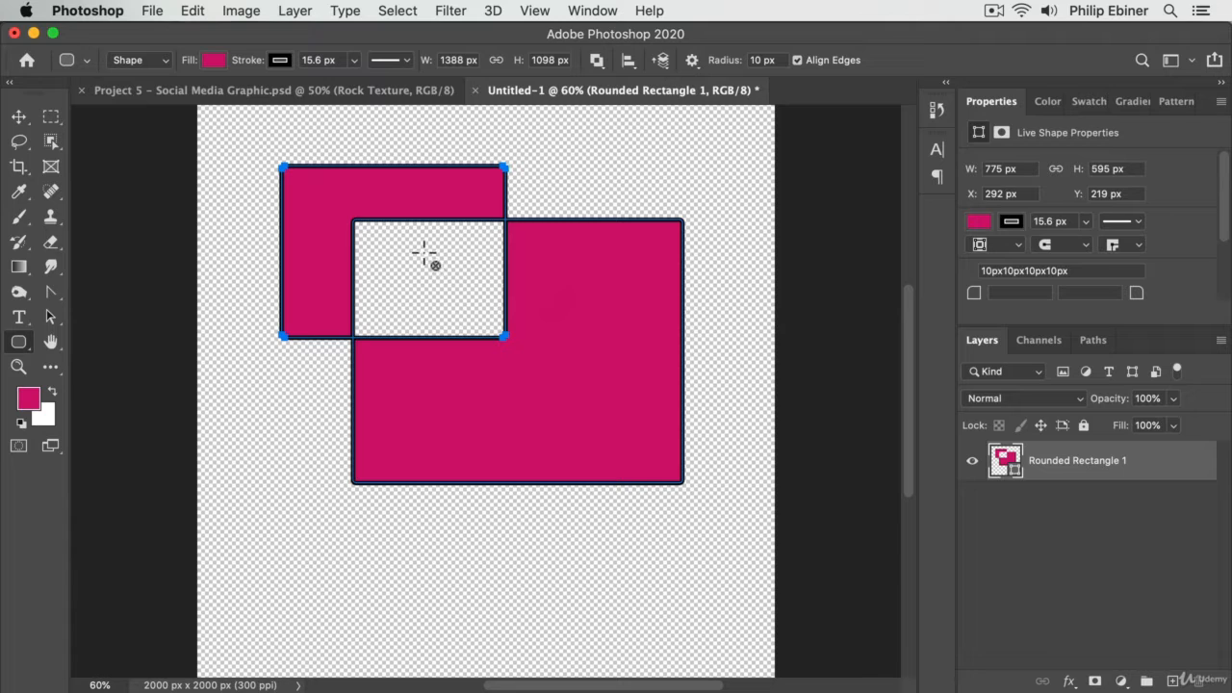
left_click(18, 116)
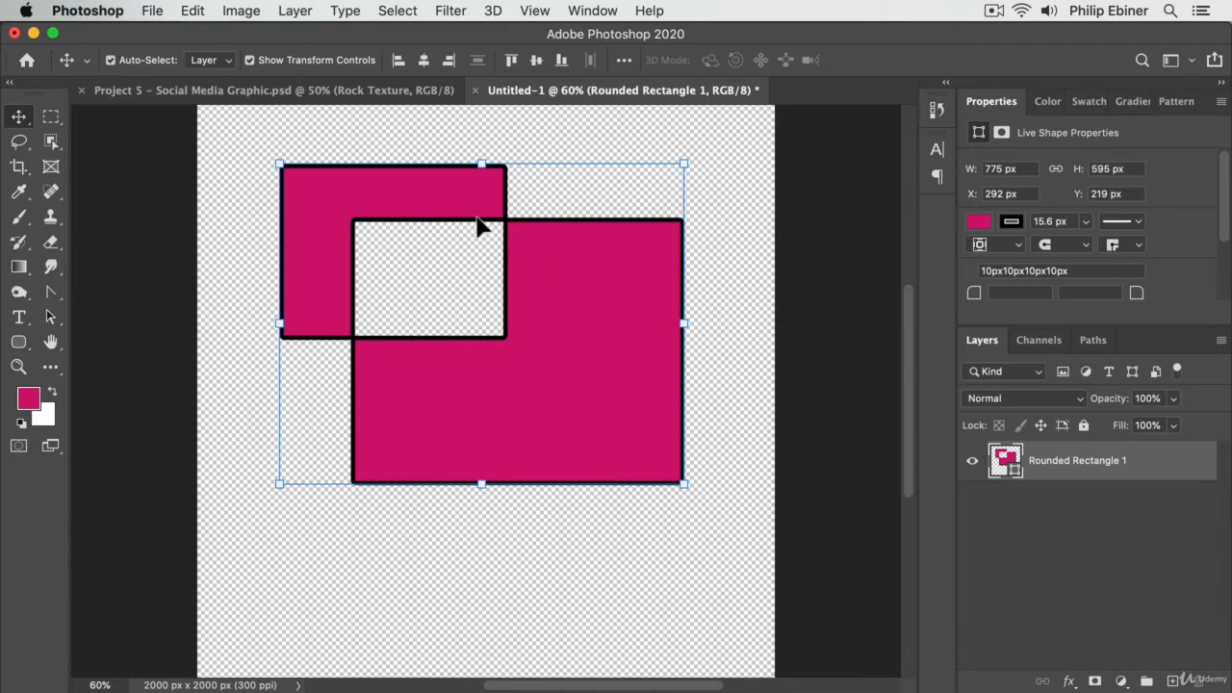
left_click_drag(582, 279, 603, 388)
key("super+z")
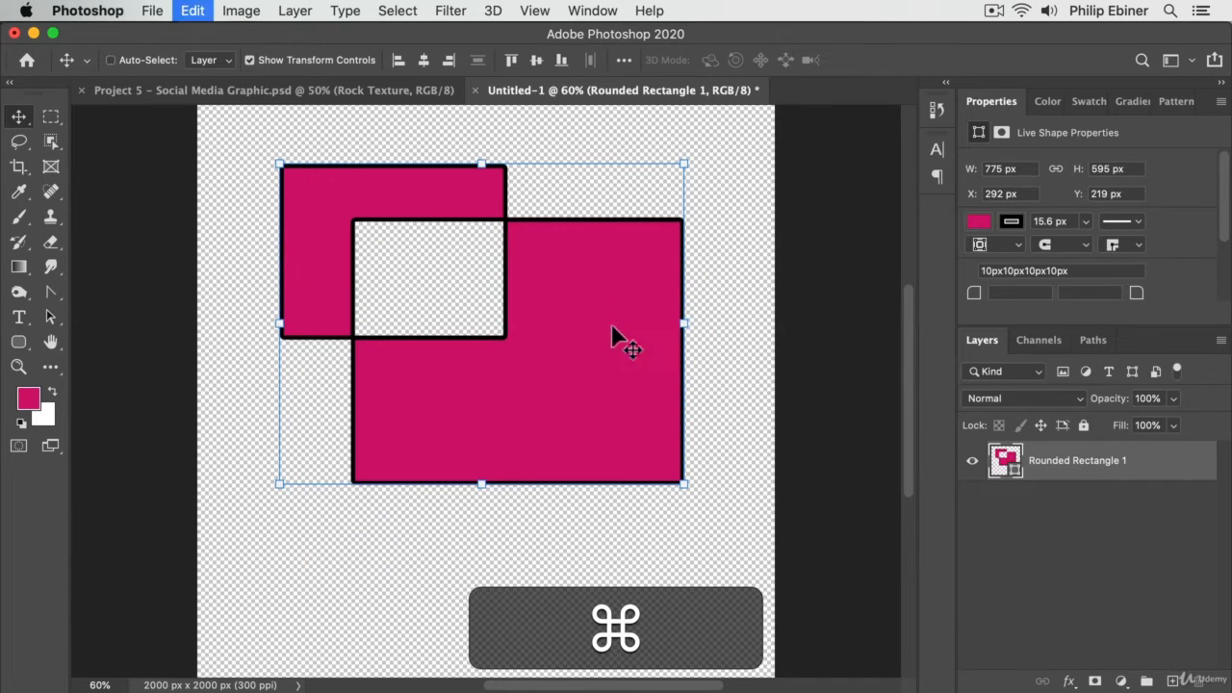
key("super+z")
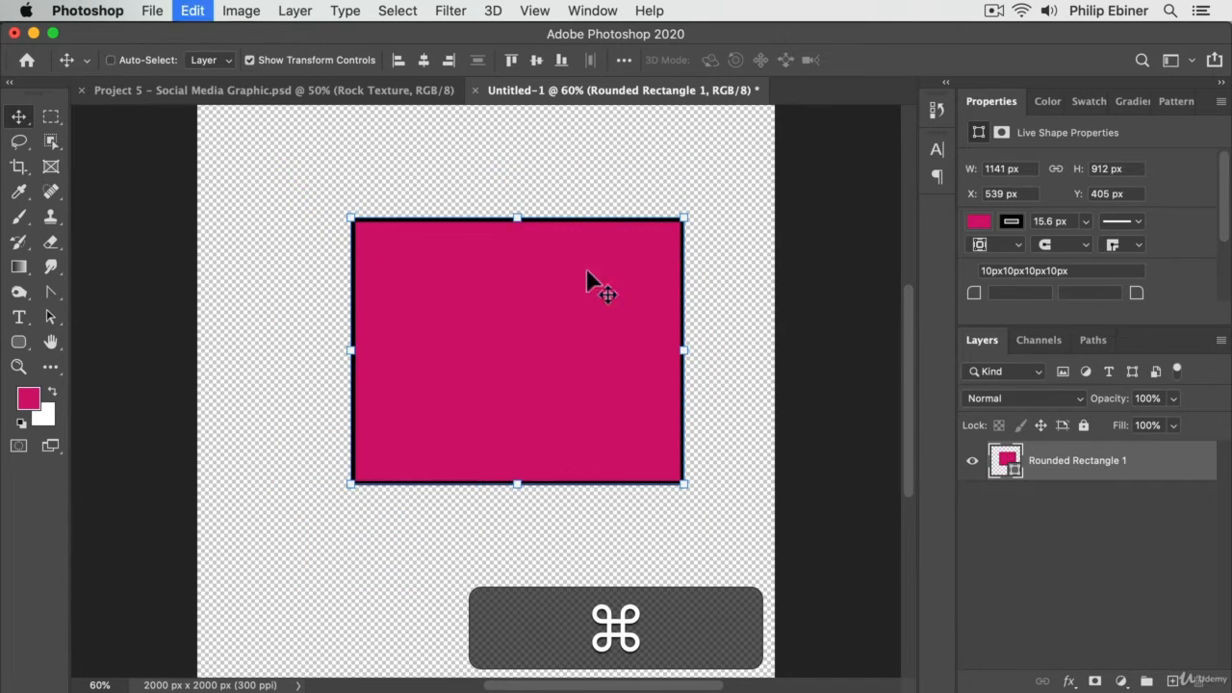
Set the corner radius to 50 px and draw a 1515 × 1155 px rounded rectangle from the top left
left_click(18, 341)
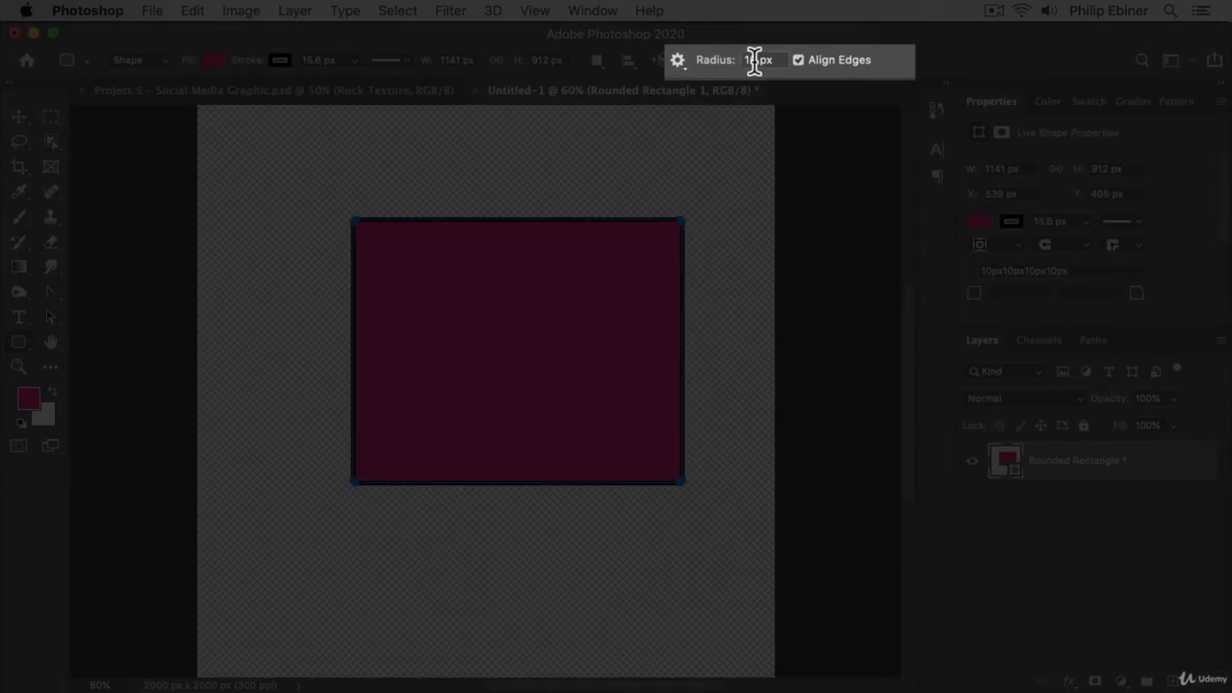
left_click_drag(760, 60, 696, 59)
type("50")
key("Return")
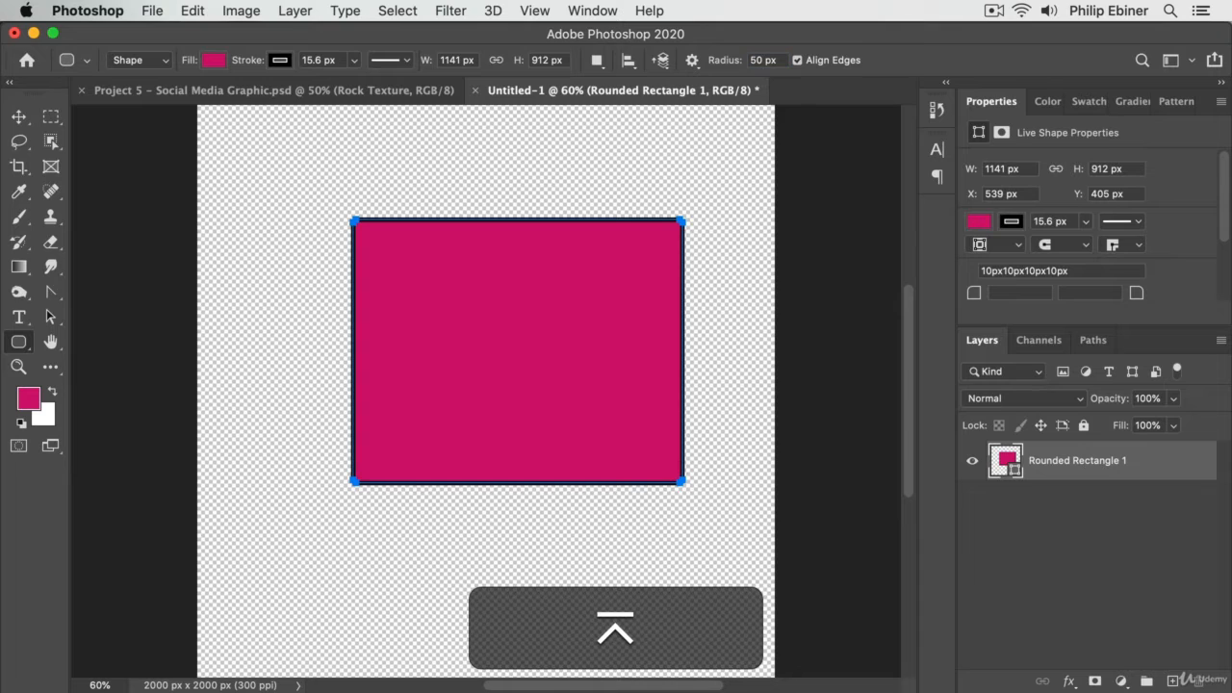
left_click_drag(210, 117, 646, 451)
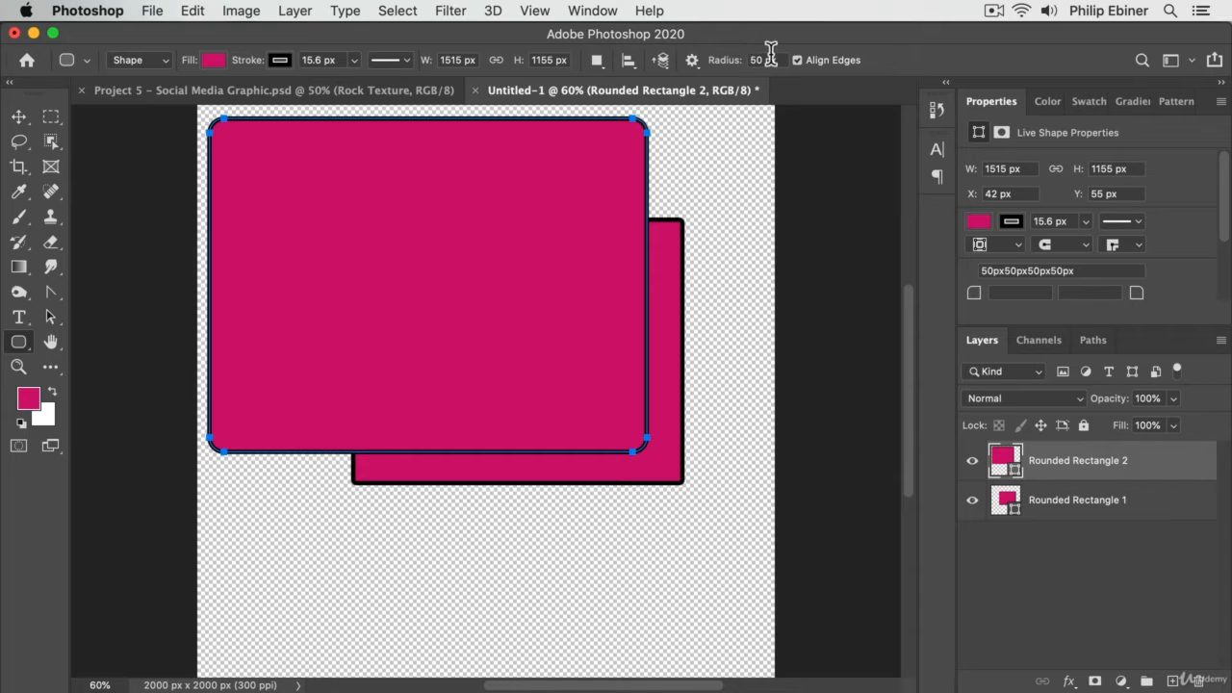
Zoom in to inspect Rounded Rectangle 2's rounded top-right corner, then zoom back to 200%
left_click(18, 116)
key("z")
left_click(687, 228)
left_click(638, 240)
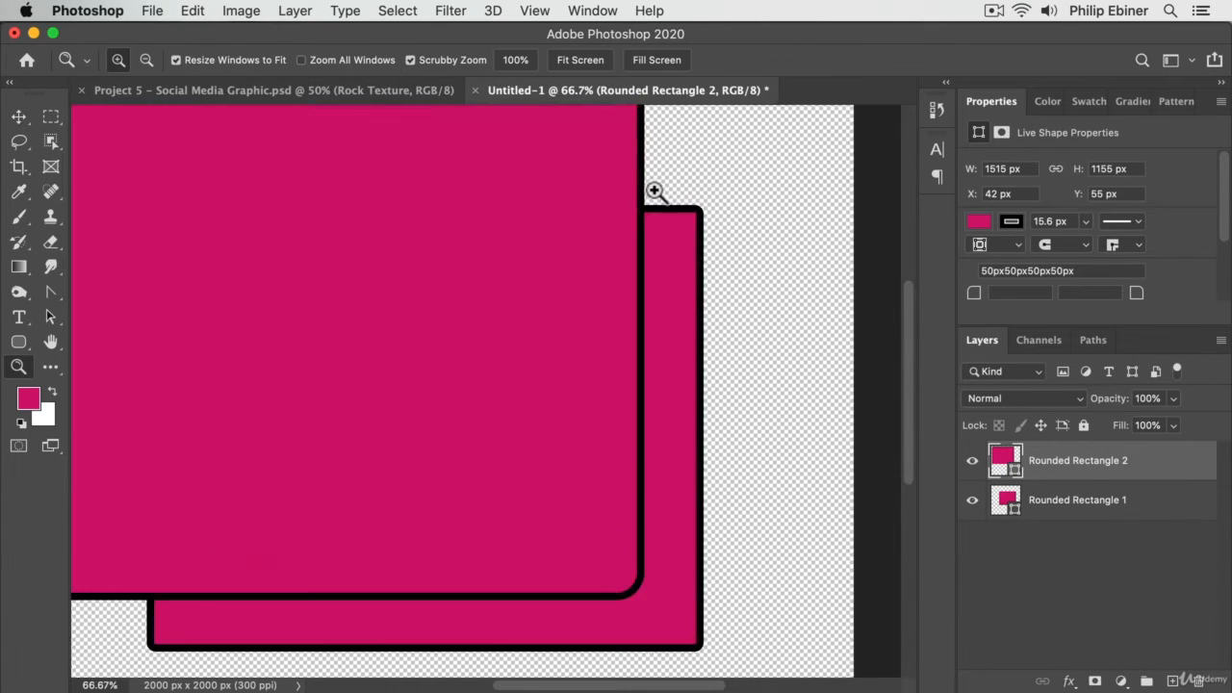
left_click(656, 188)
left_click_drag(680, 191, 710, 430)
left_click(511, 242)
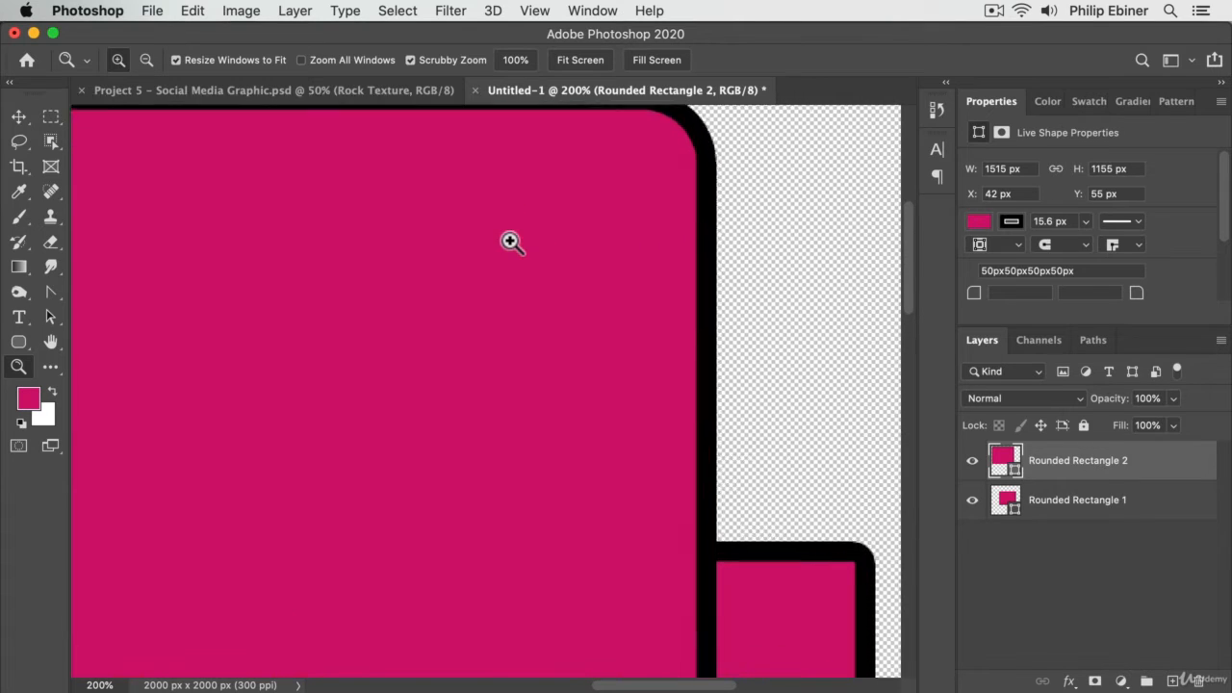
left_click(693, 275, "alt")
key("v")
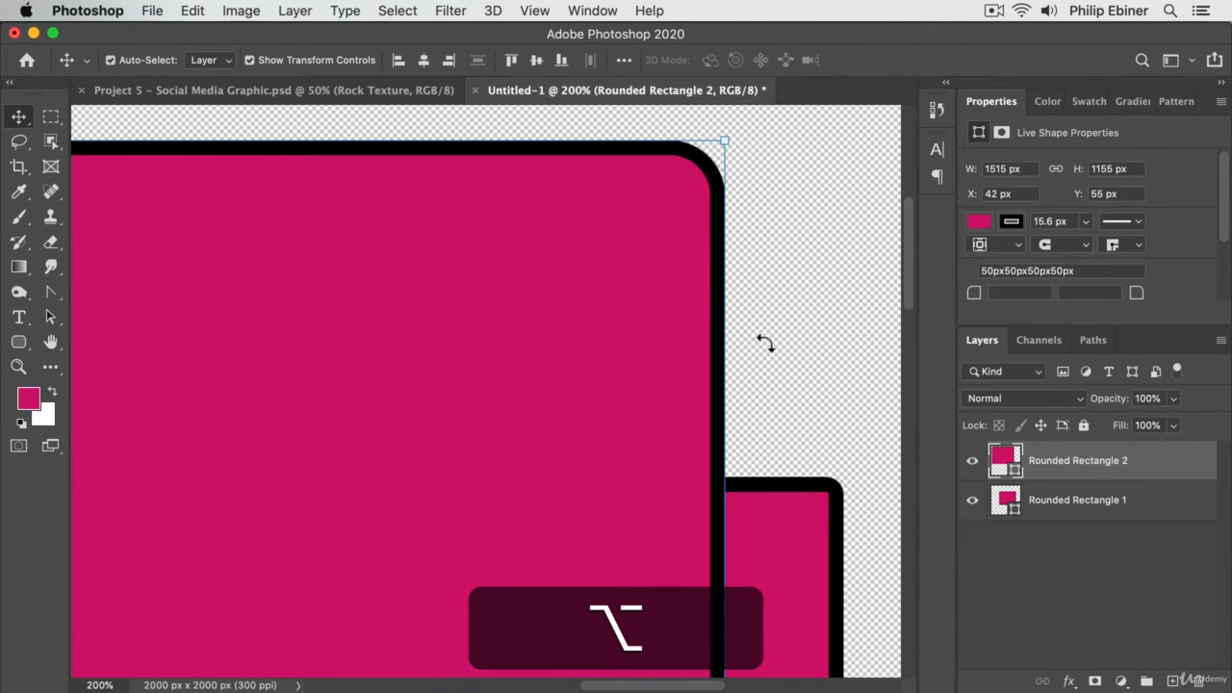
Select Rounded Rectangle 1, undoing an accidental tiny rectangle
left_click(19, 347)
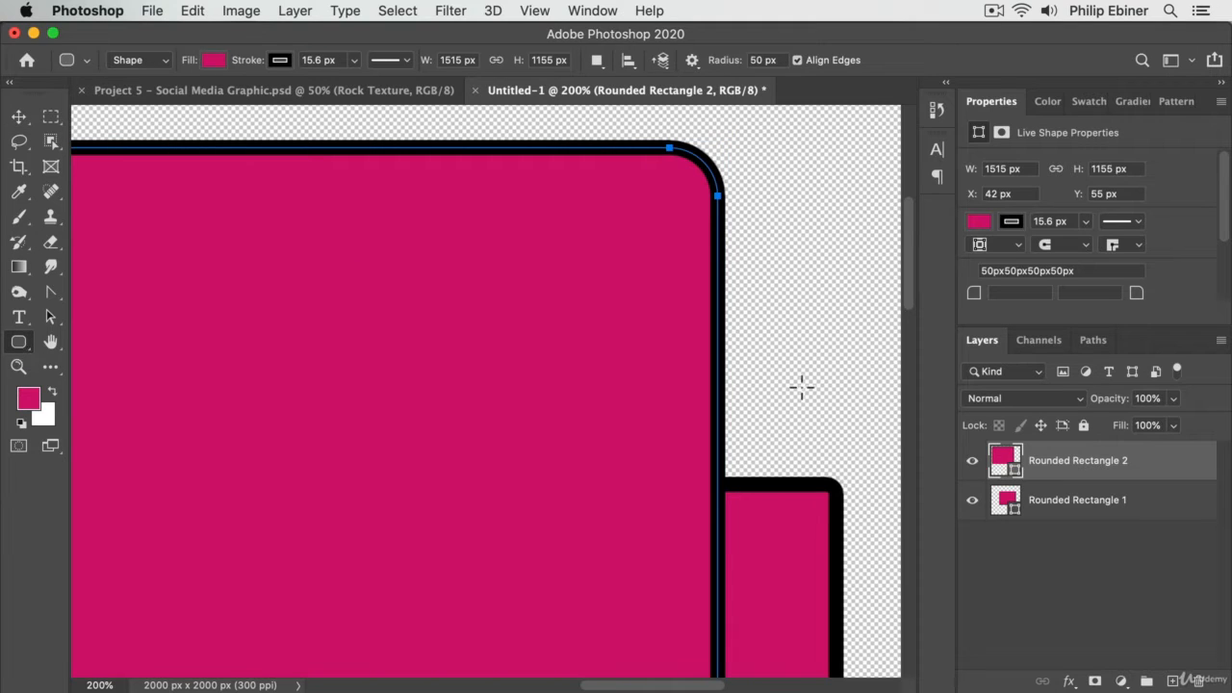
left_click(788, 513, "super")
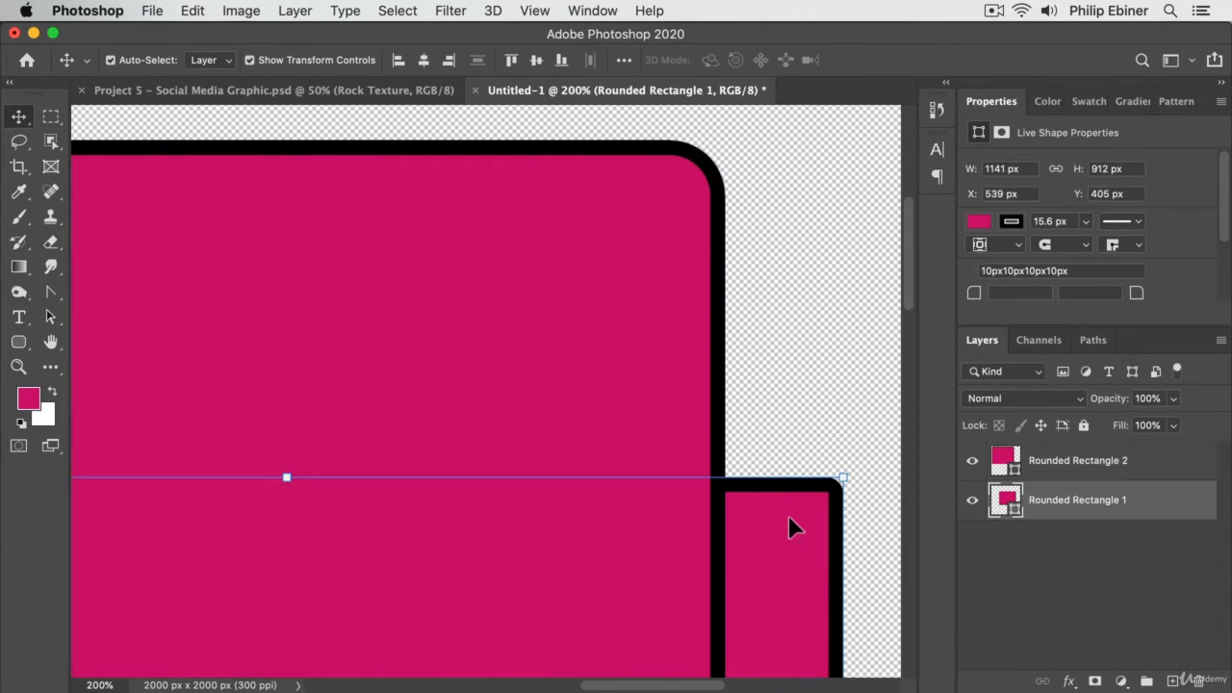
left_click_drag(802, 525, 803, 525)
key("super+z")
Delete Rounded Rectangle 1 and move Rounded Rectangle 2 to the canvas centre (X 327, Y 324 px)
key("z")
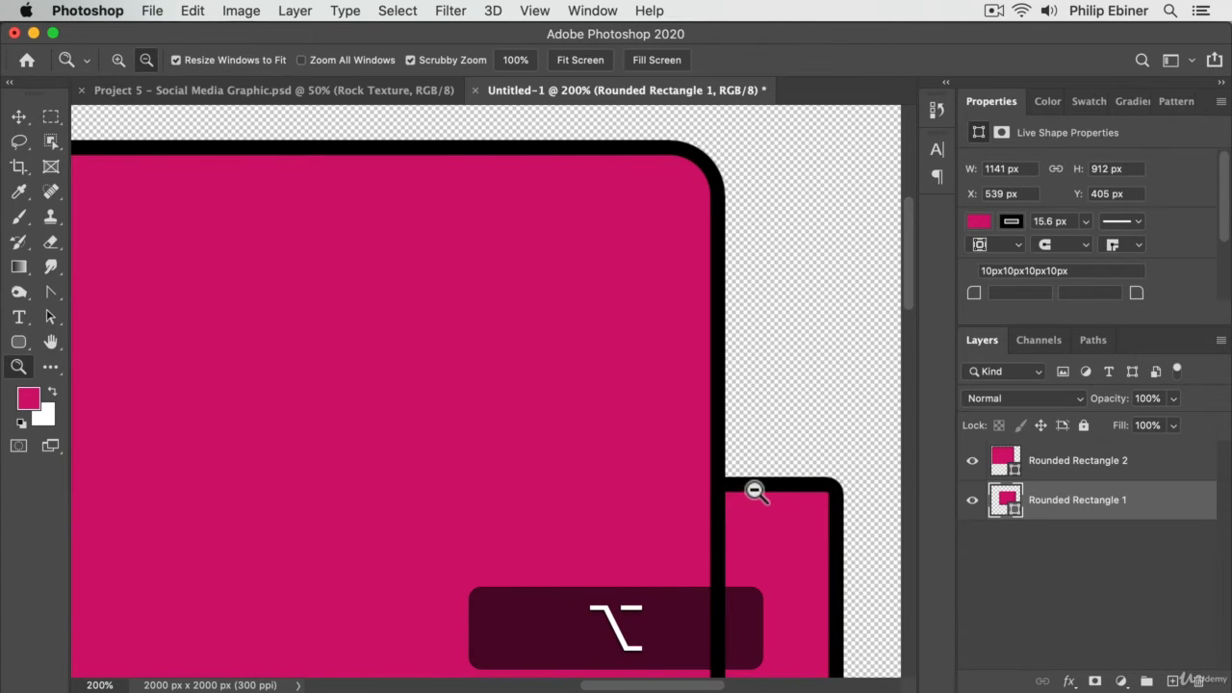
left_click(754, 490, "alt")
left_click(499, 460, "alt")
left_click_drag(666, 510, 709, 339)
key("v")
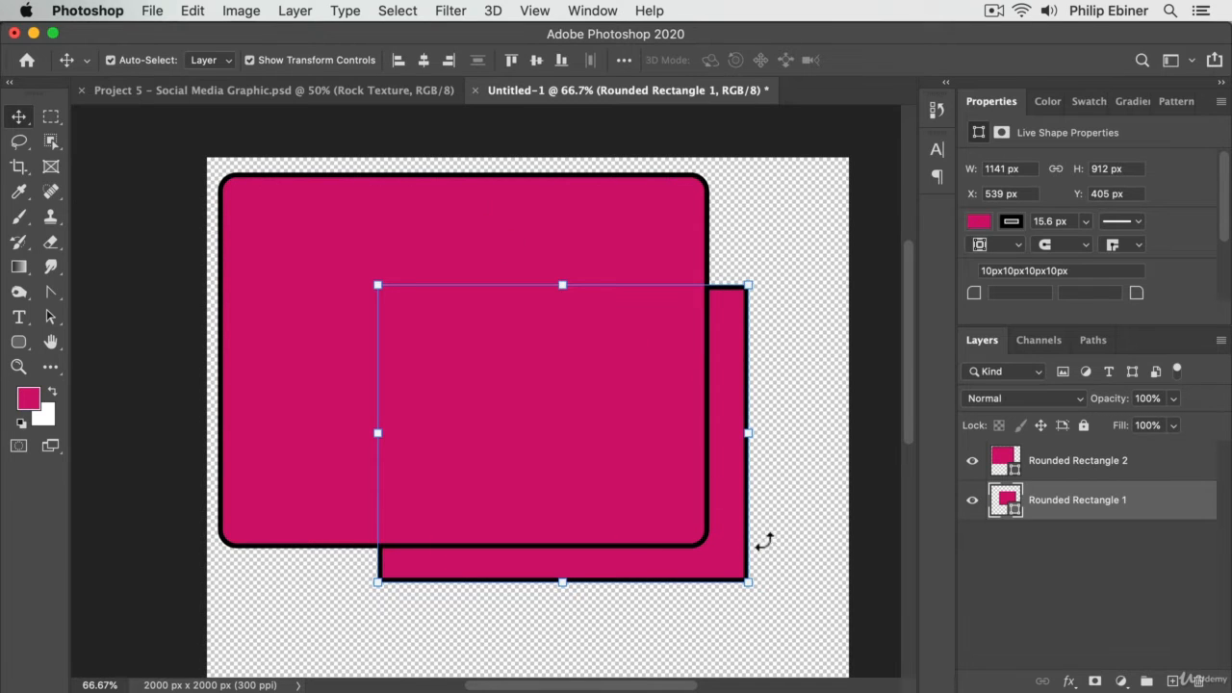
key("BackSpace")
left_click_drag(441, 312, 518, 405)
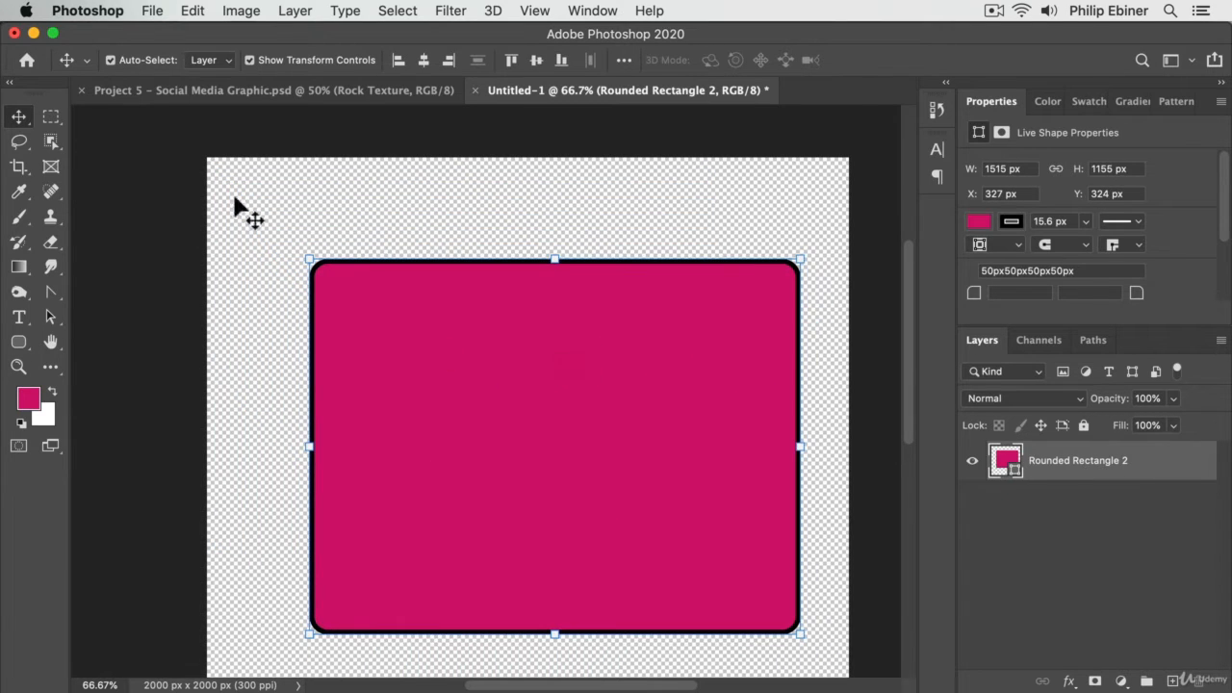
Thicken the rectangle's stroke to 86.55 px
left_click(19, 343)
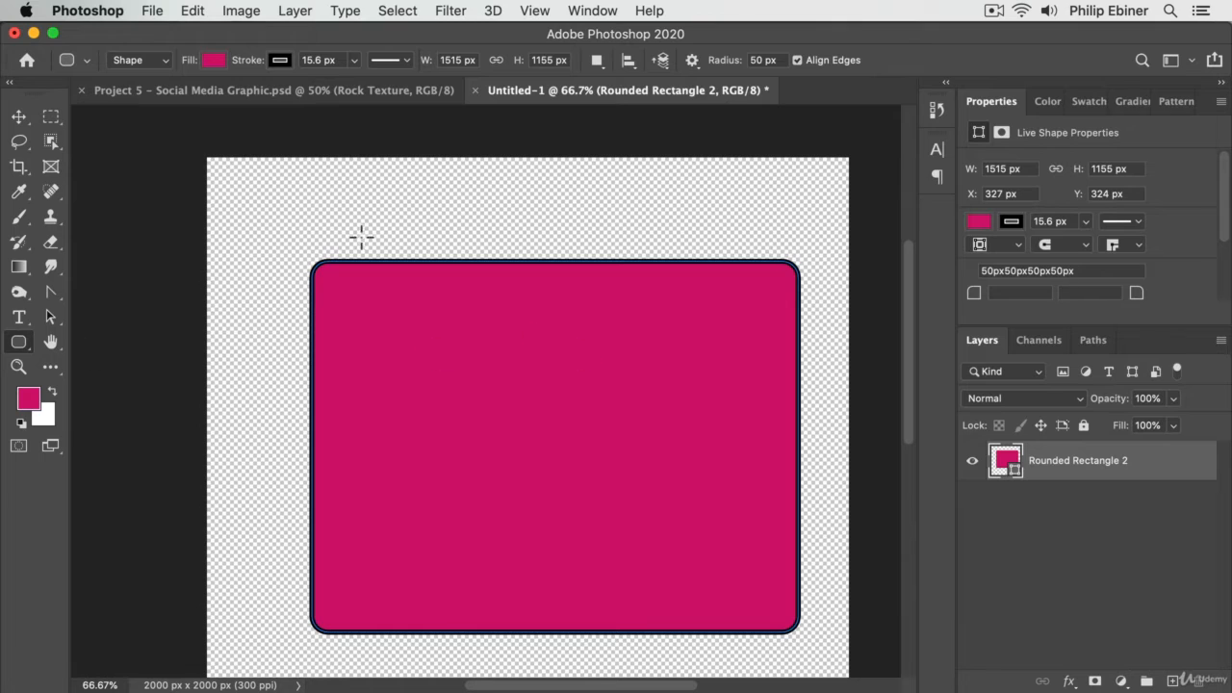
left_click(352, 59)
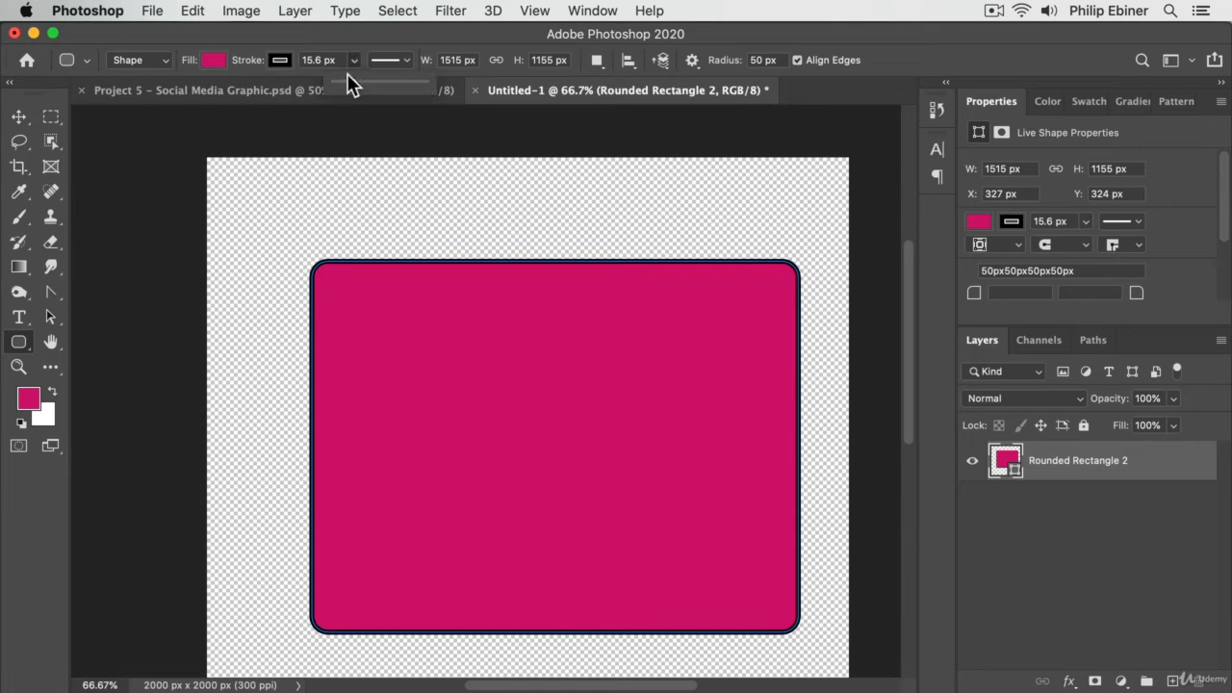
left_click_drag(347, 73, 379, 83)
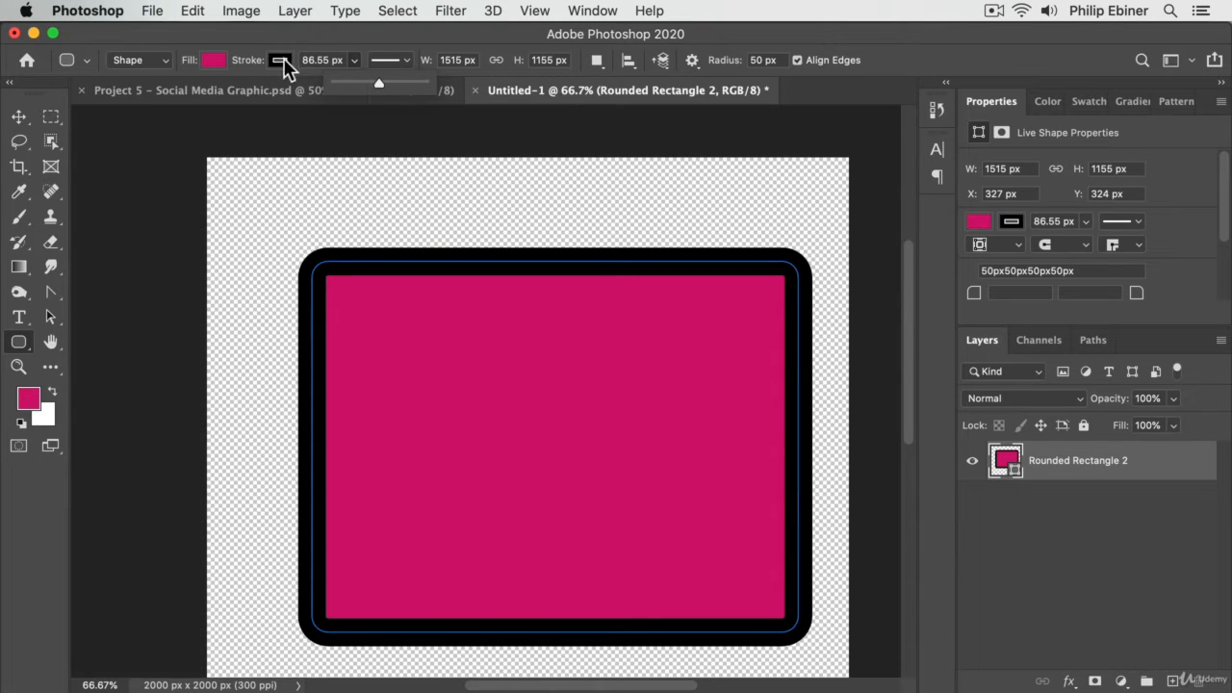
Make the stroke dotted and thin it to 34.70 px
left_click(390, 60)
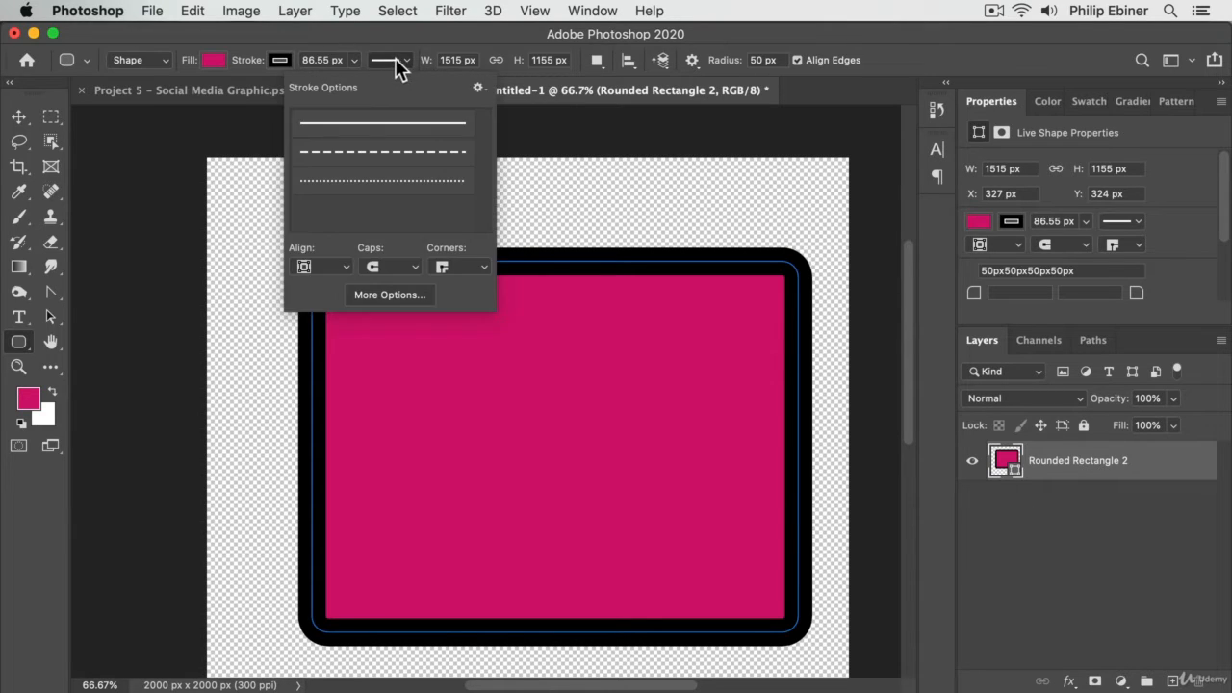
left_click(405, 156)
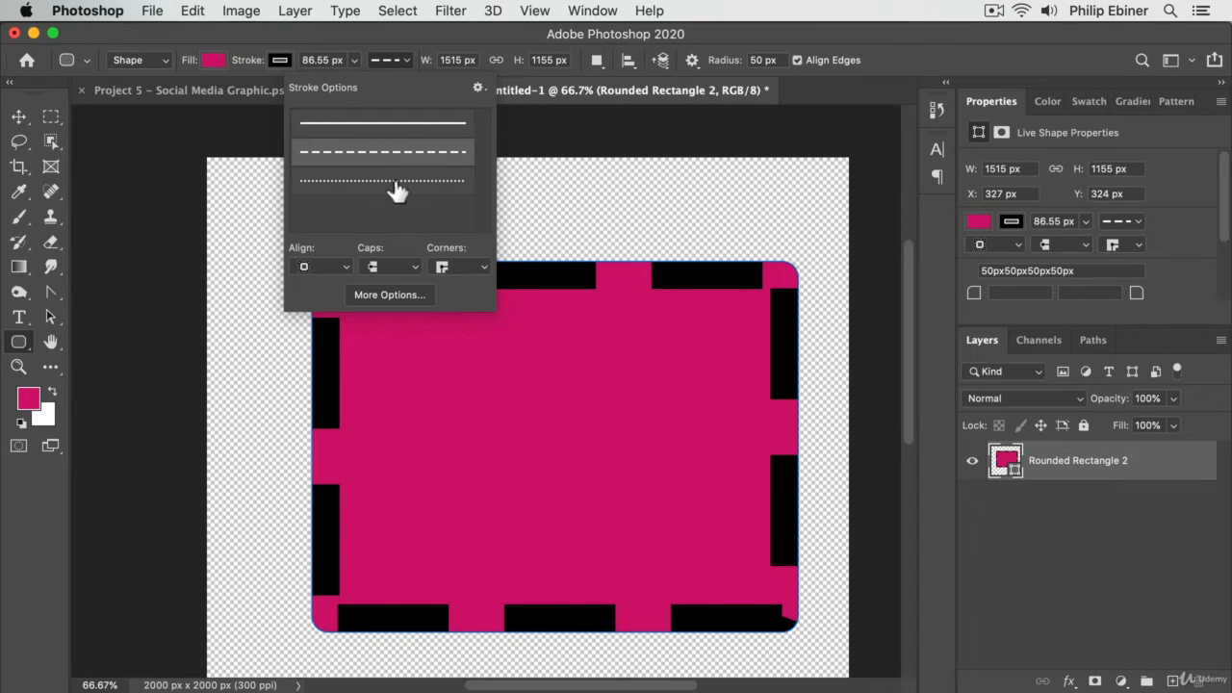
left_click(398, 183)
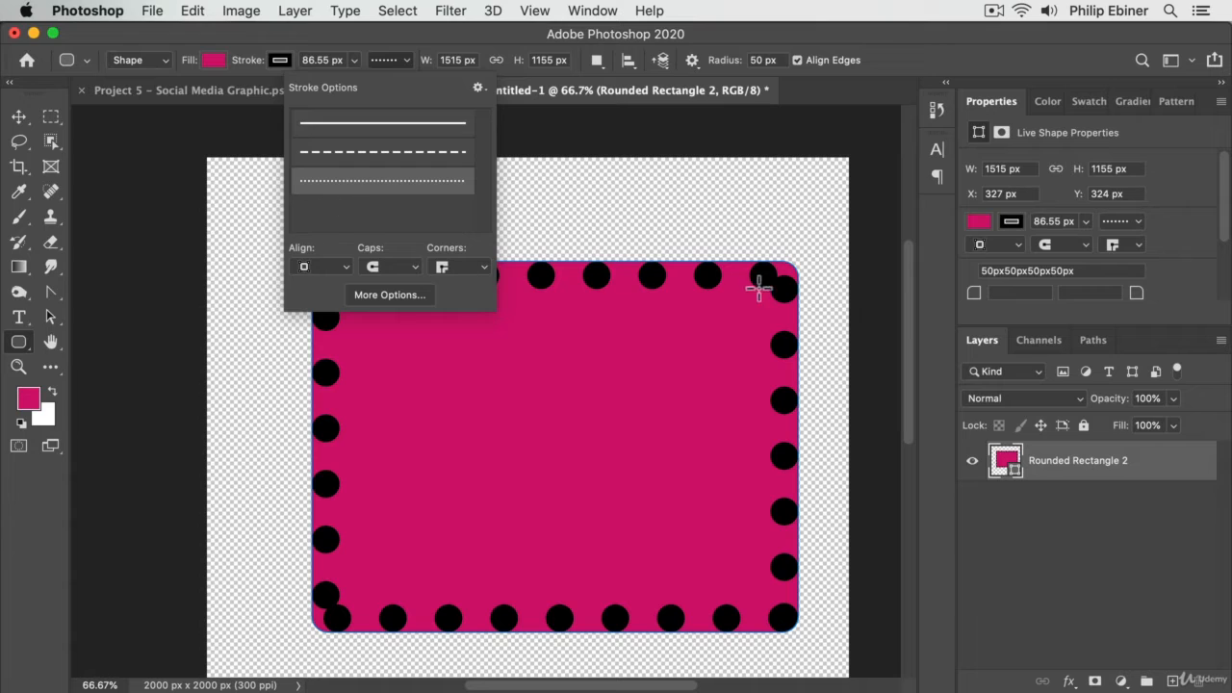
left_click(435, 59)
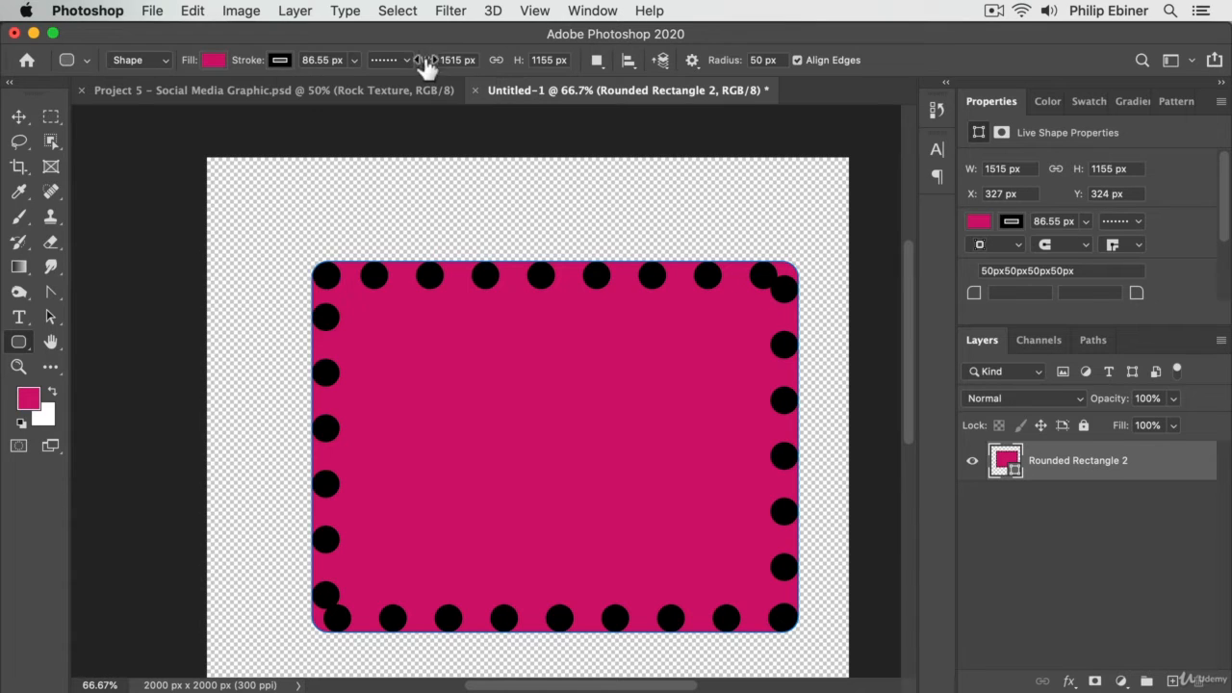
left_click(354, 60)
left_click_drag(354, 84, 337, 83)
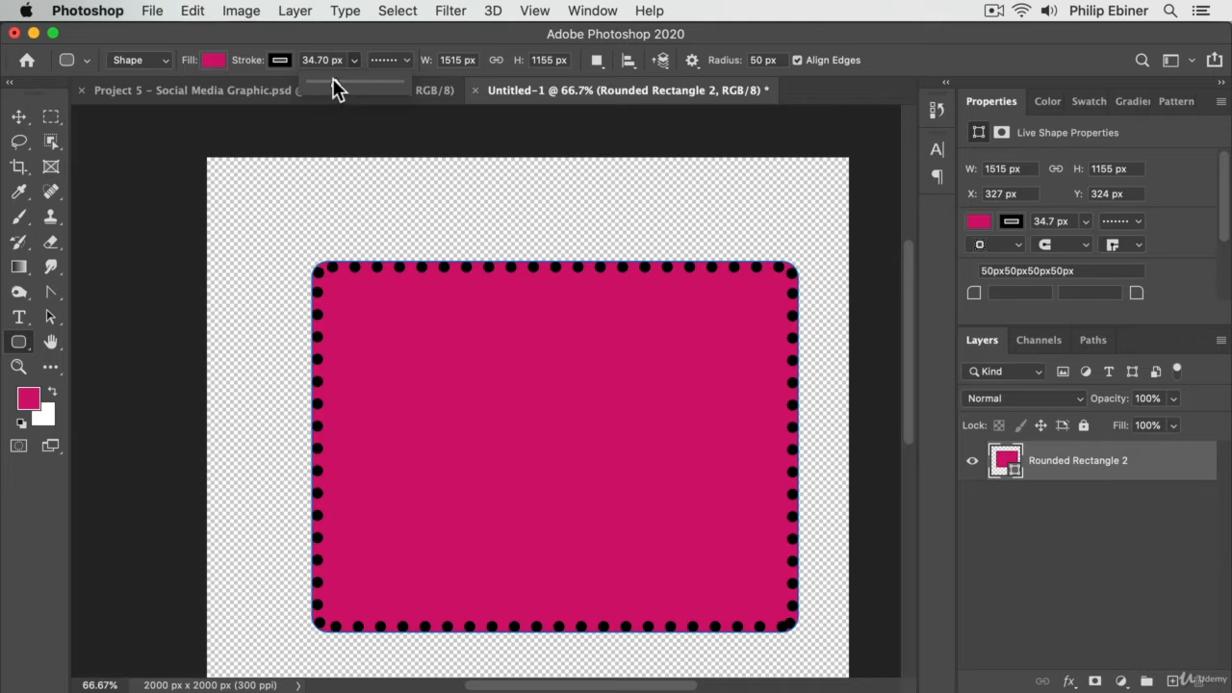
left_click(394, 61)
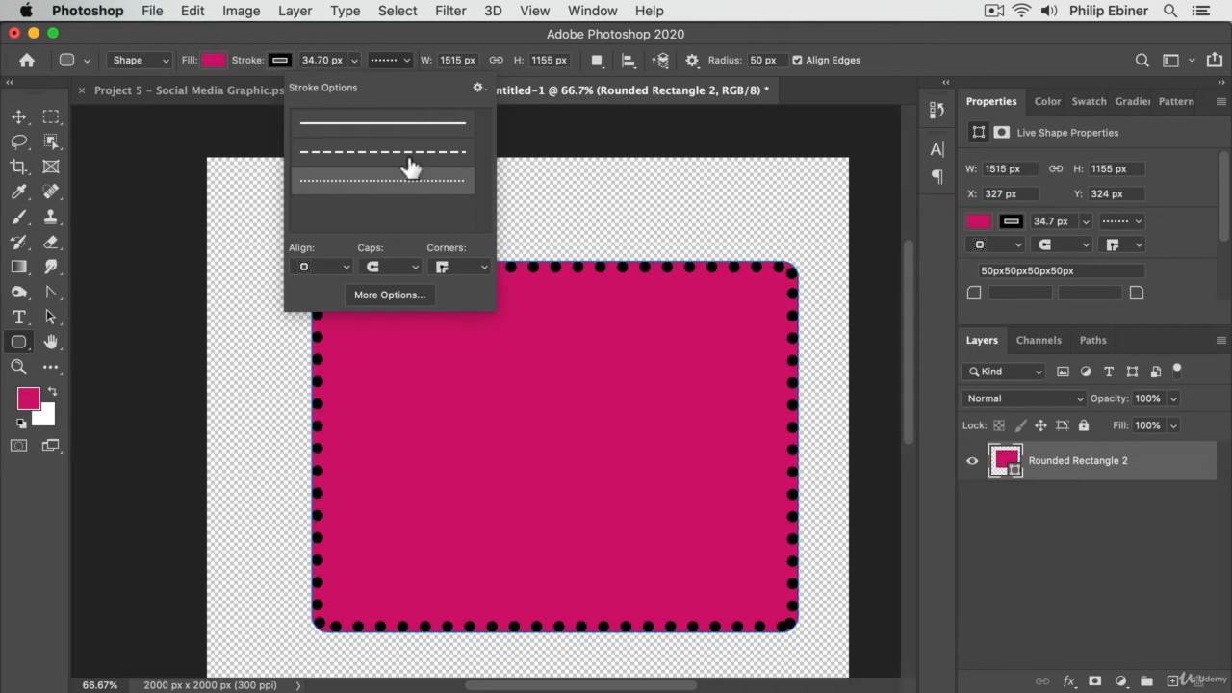
In the stroke's More Options, try custom dash value 2 with gaps 5 and 51
left_click(402, 294)
mouse_move(660, 275)
left_mouse_down()
mouse_move(839, 129)
mouse_move(953, 61)
mouse_move(944, 31)
left_mouse_up()
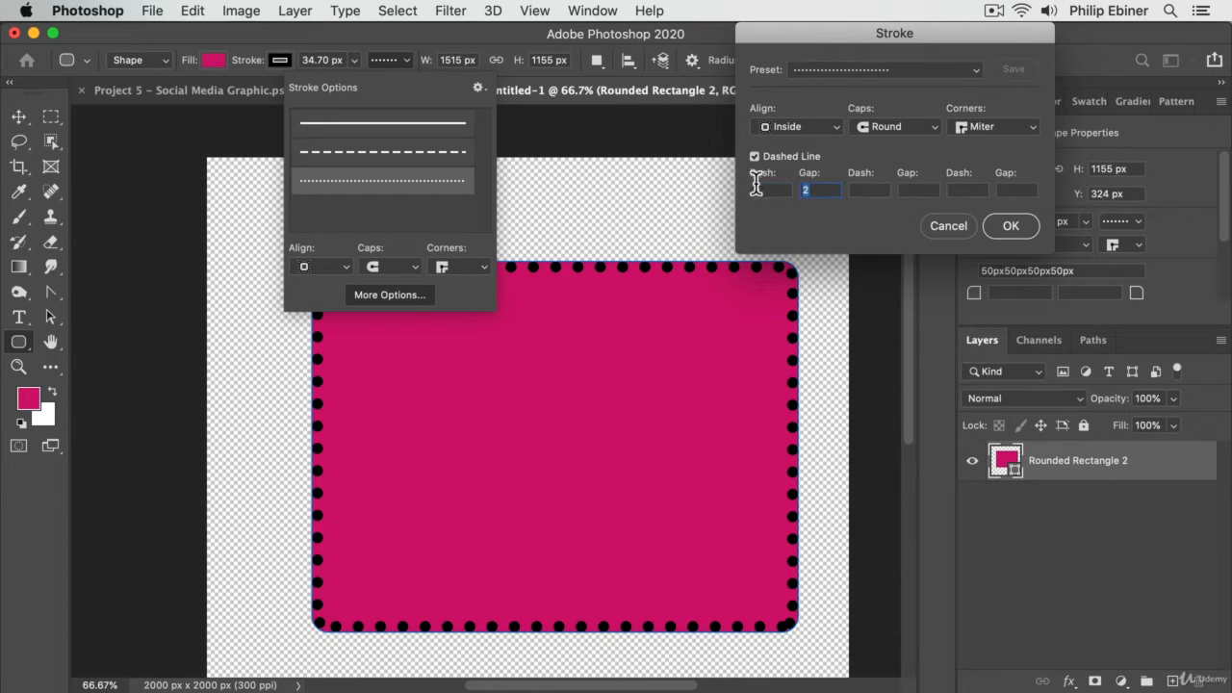
key("Tab")
type("5")
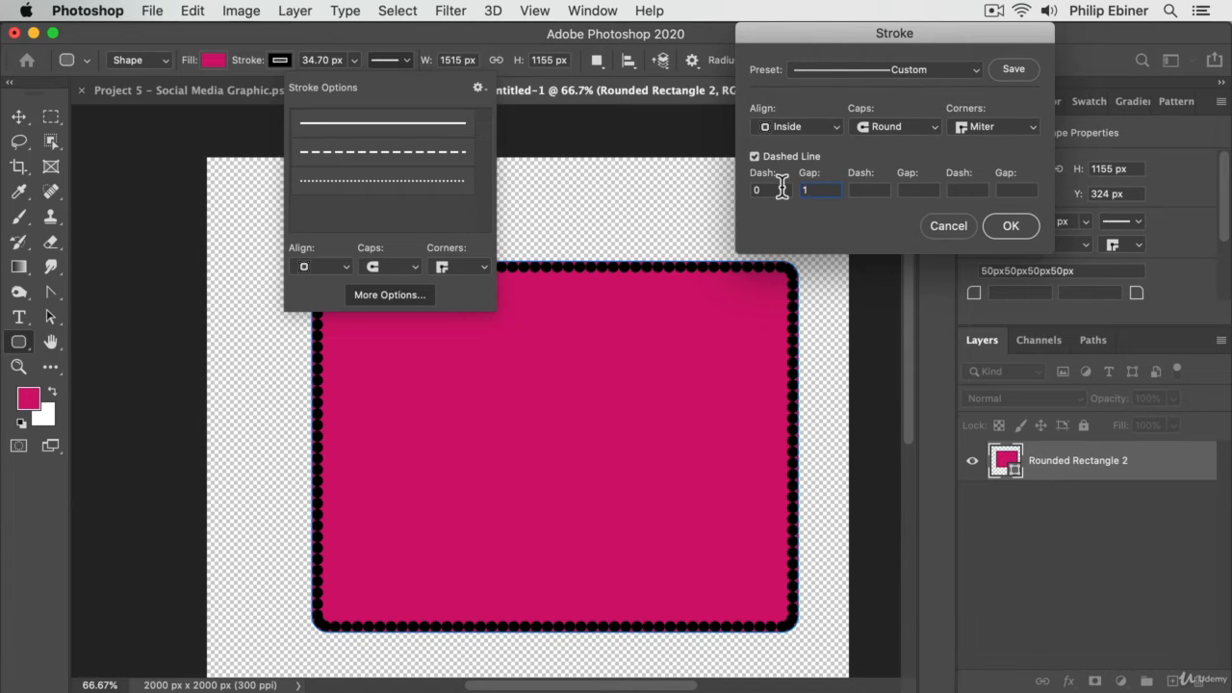
key("shift+Tab")
type("2")
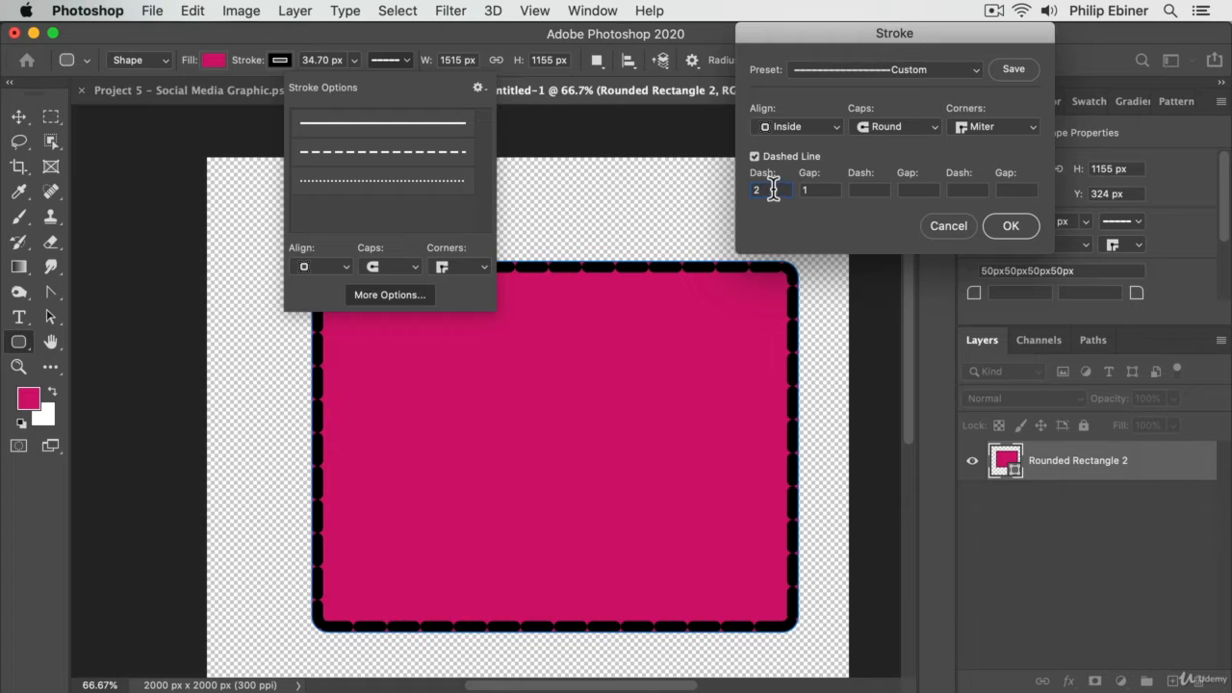
double_click(773, 189)
type("2")
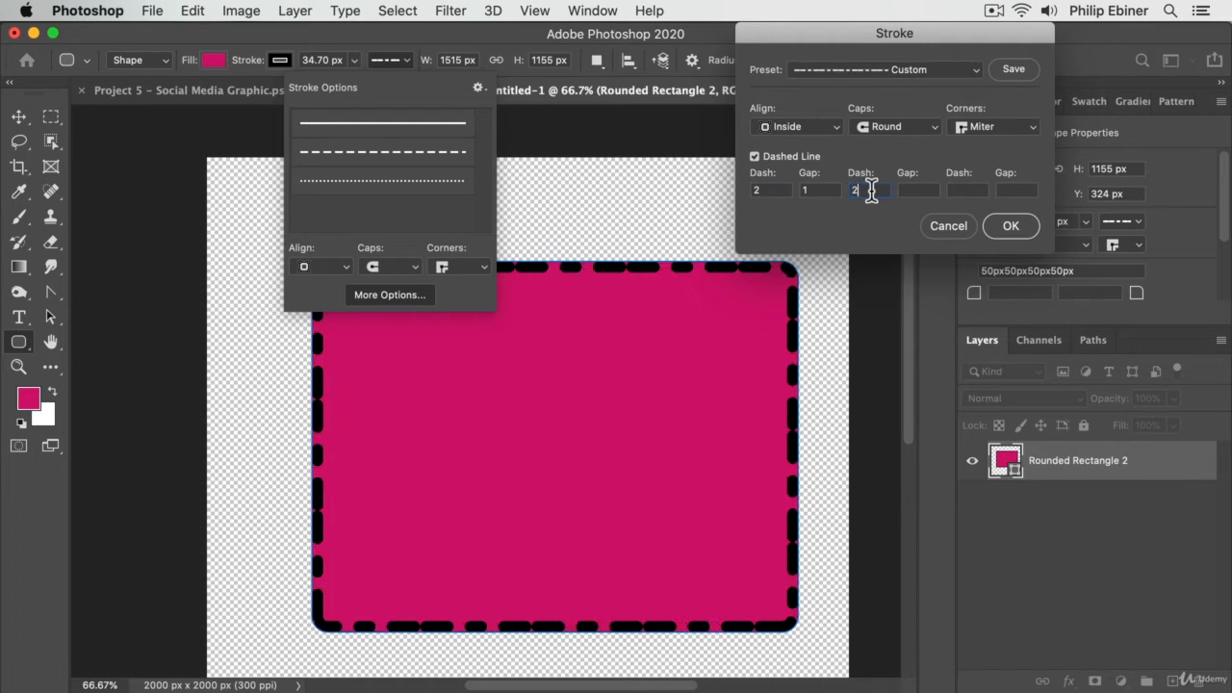
key("Tab")
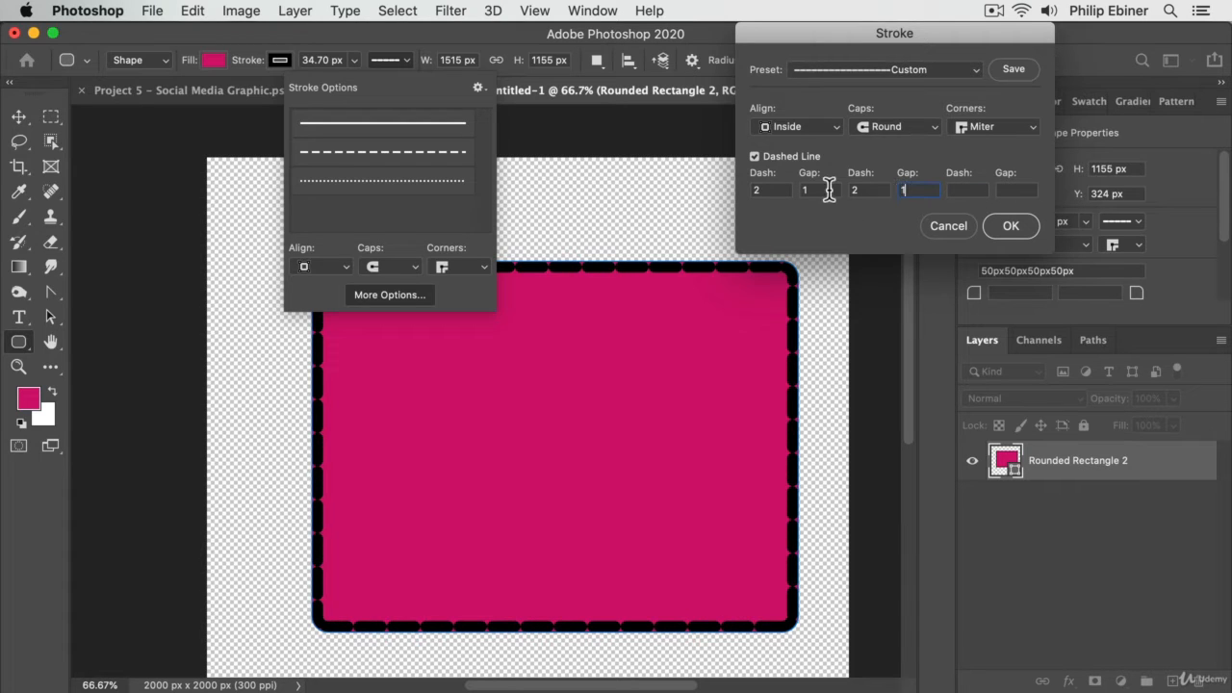
type("5")
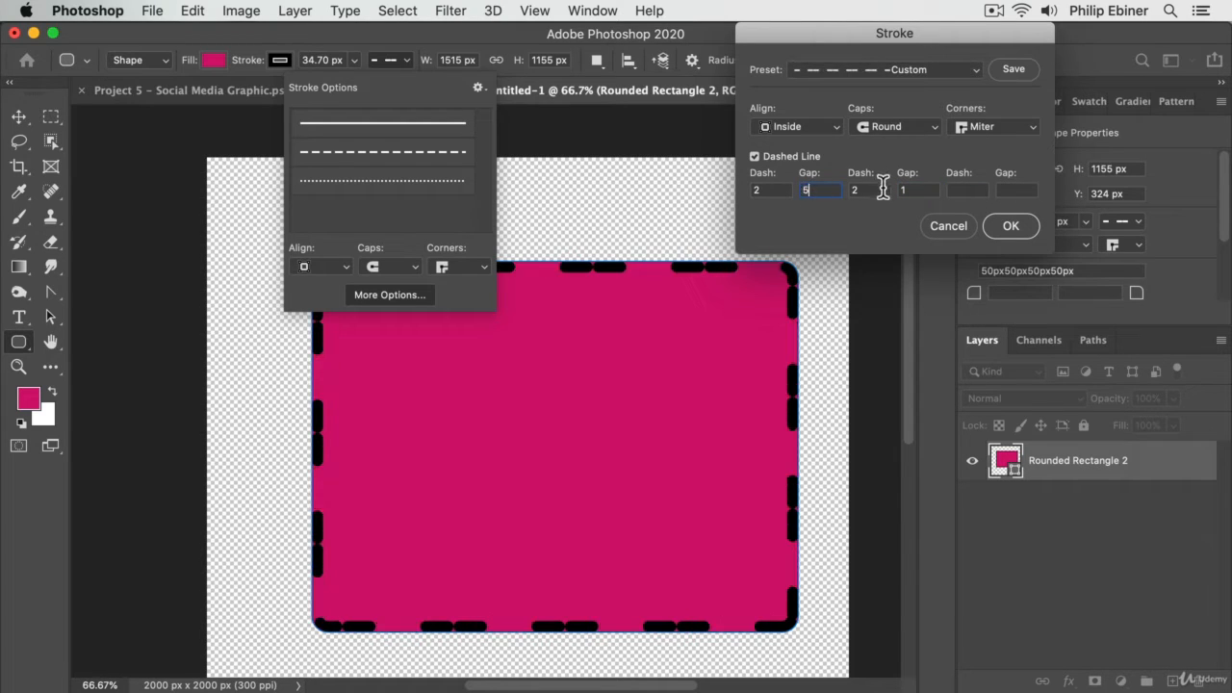
left_click(905, 190)
type("5")
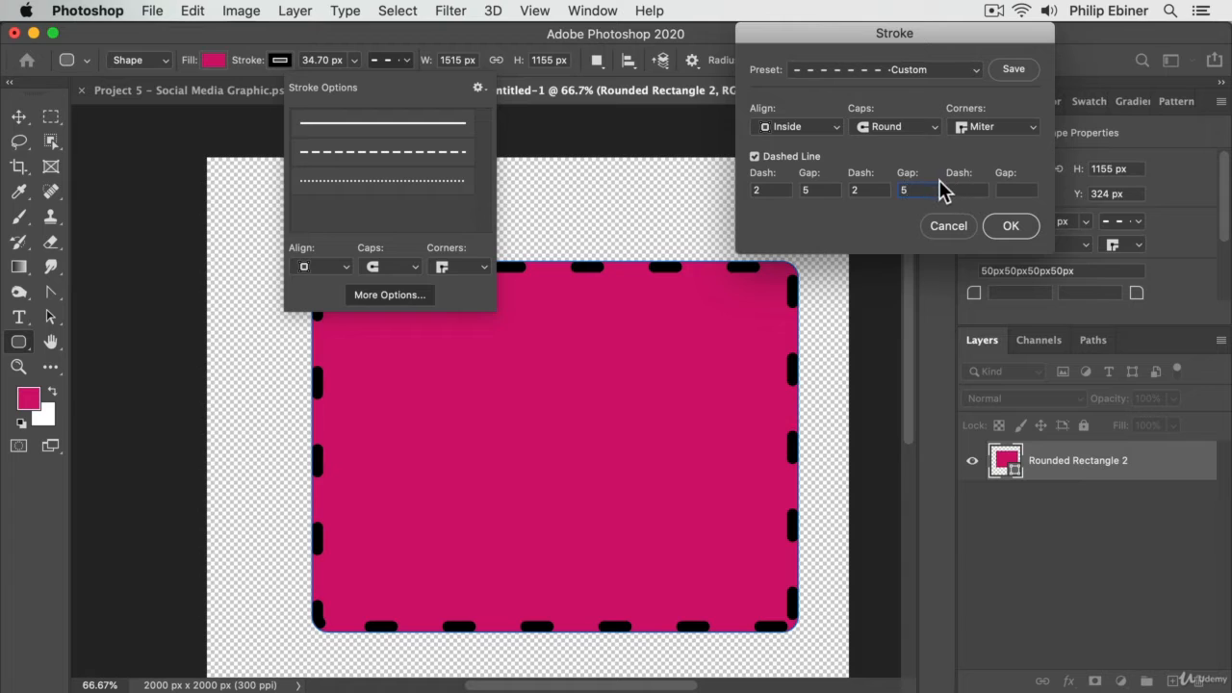
type("1")
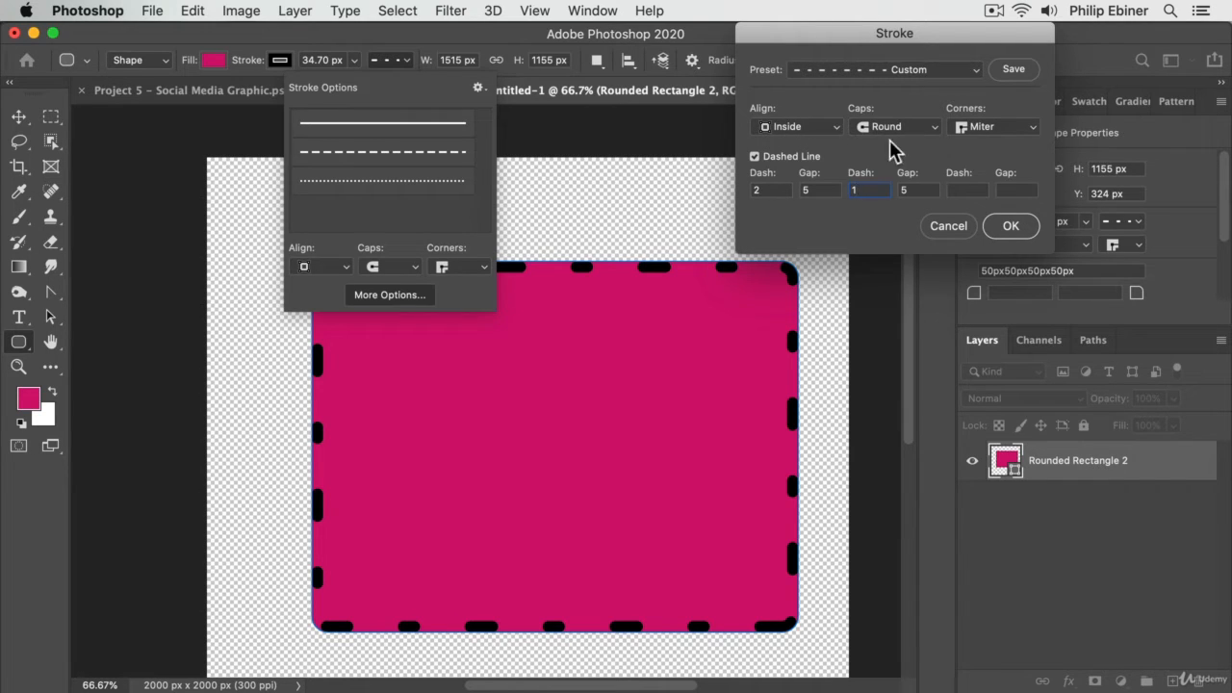
Cancel the custom dash settings, keeping Inside alignment, and zoom in on the dotted outline
left_click(798, 125)
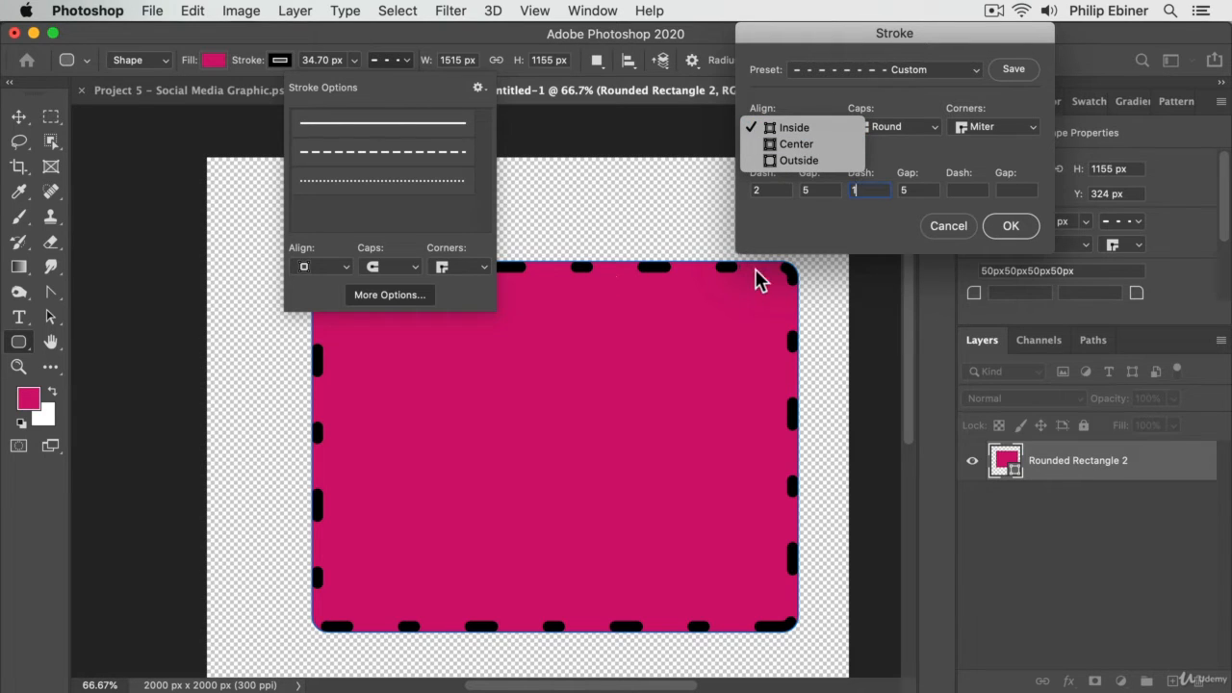
left_click(930, 219)
type("z")
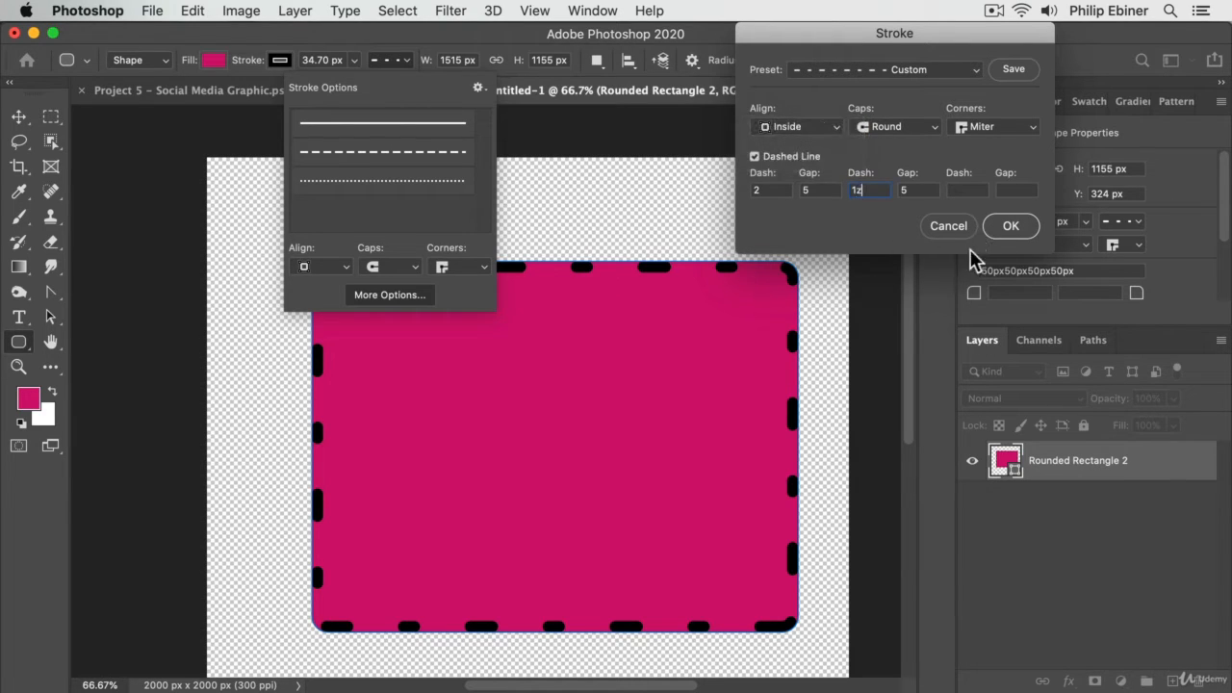
left_click(946, 231)
left_click(773, 295)
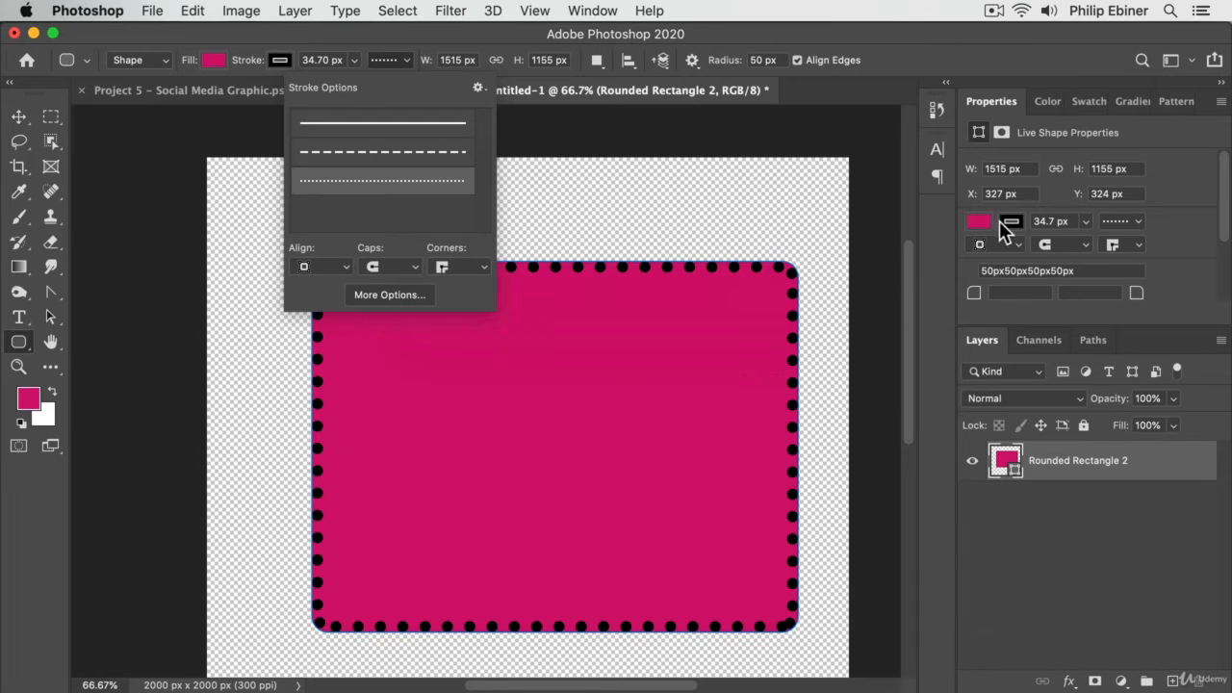
key("z")
left_click(751, 262)
left_click(749, 267)
left_click(751, 266)
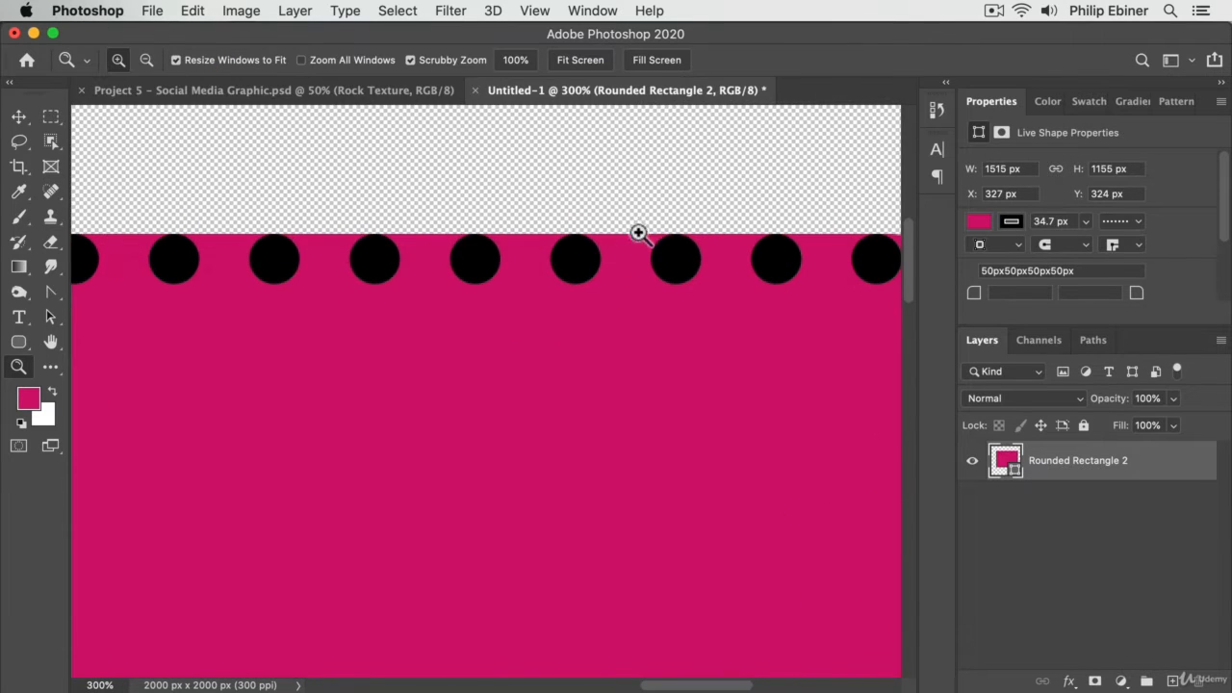
Set the dotted stroke's alignment to Outside the rectangle's edge
left_click(20, 344)
left_click(406, 59)
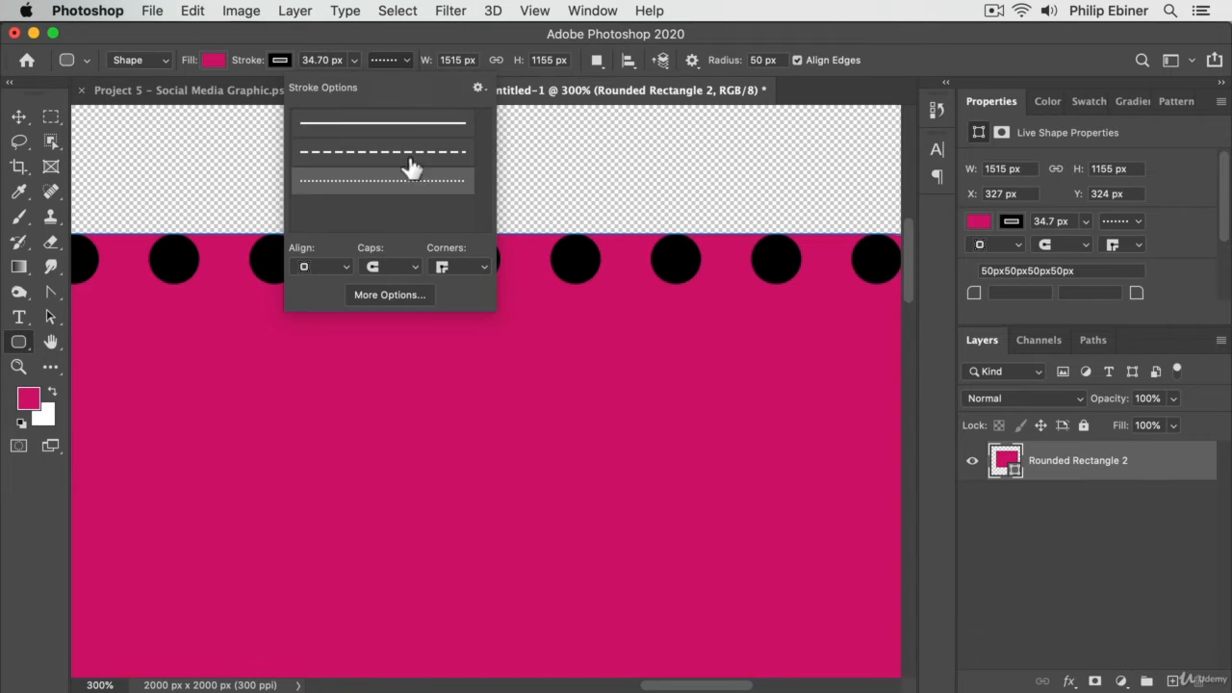
left_click(412, 298)
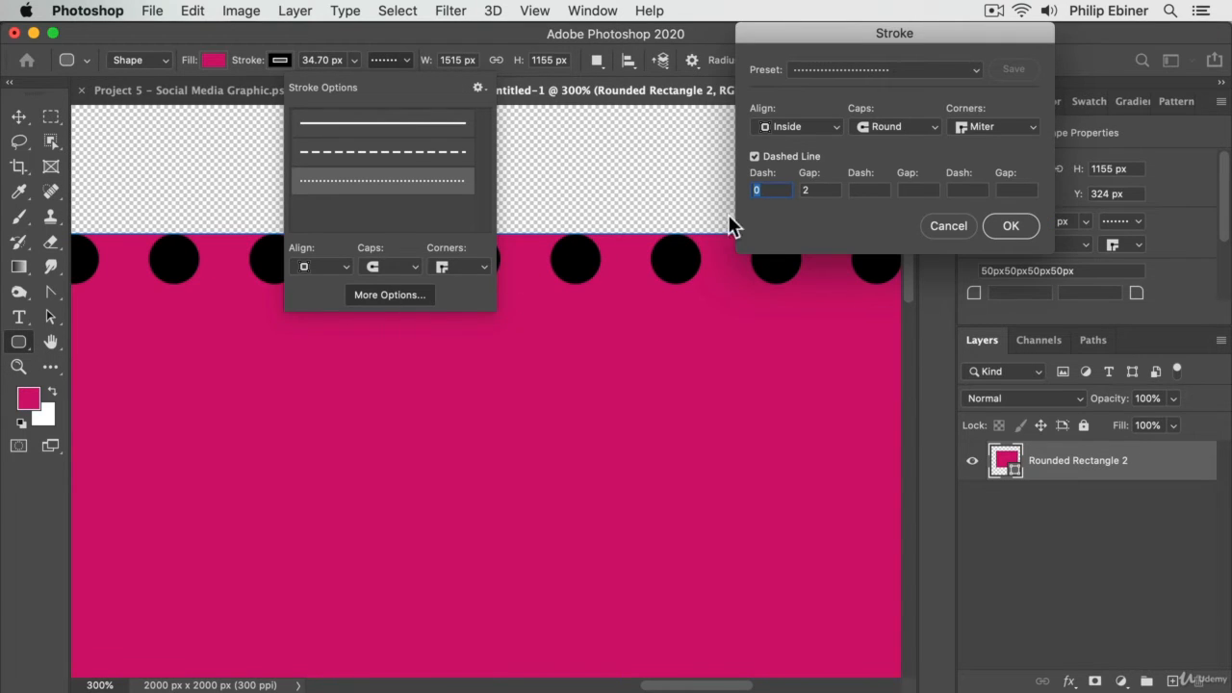
left_click(942, 226)
left_click(322, 266)
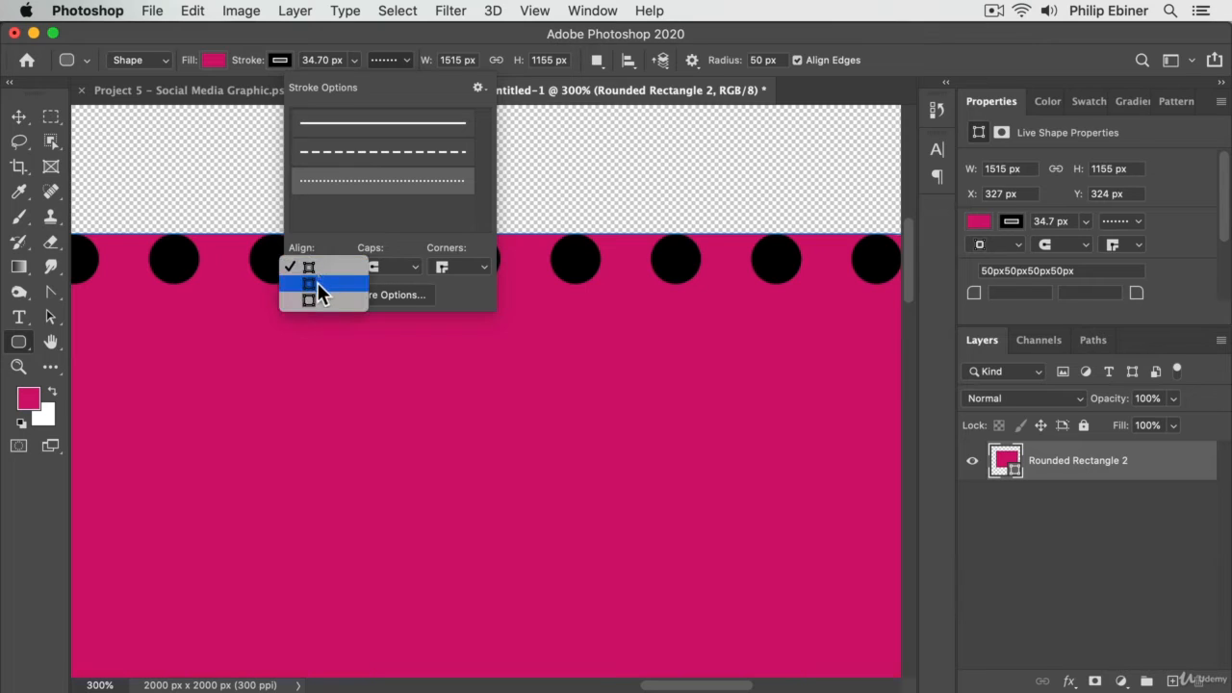
left_click(318, 283)
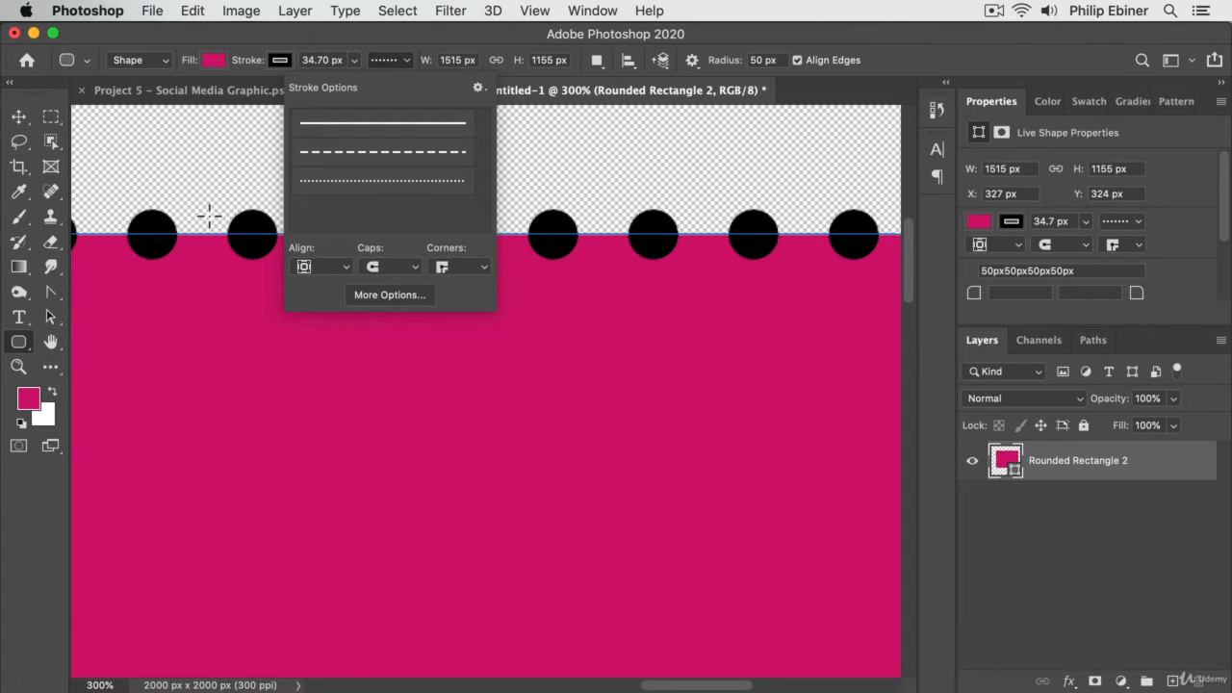
left_click(312, 262)
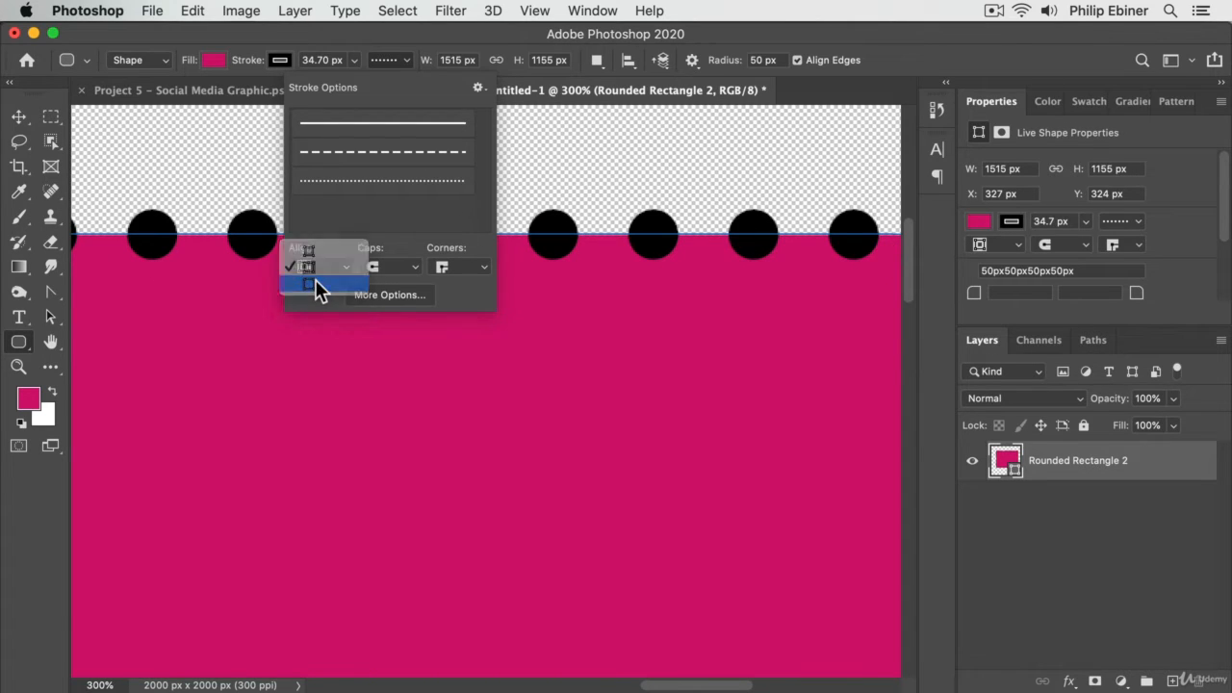
left_click(315, 281)
left_click(19, 121)
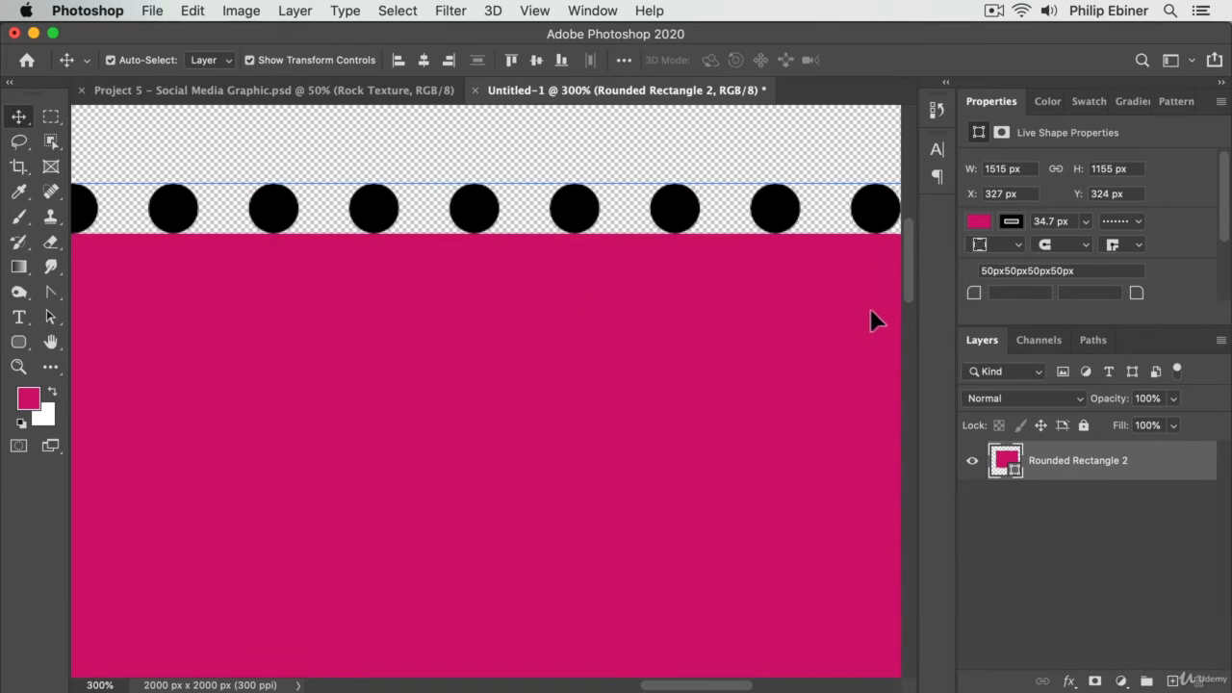
Zoom out until the whole rectangle and canvas are visible
key("z")
left_click(619, 289, "alt")
left_click(517, 352, "alt")
left_click_drag(504, 481, 671, 383)
left_click(601, 397, "alt")
left_click(602, 397, "alt")
key("v")
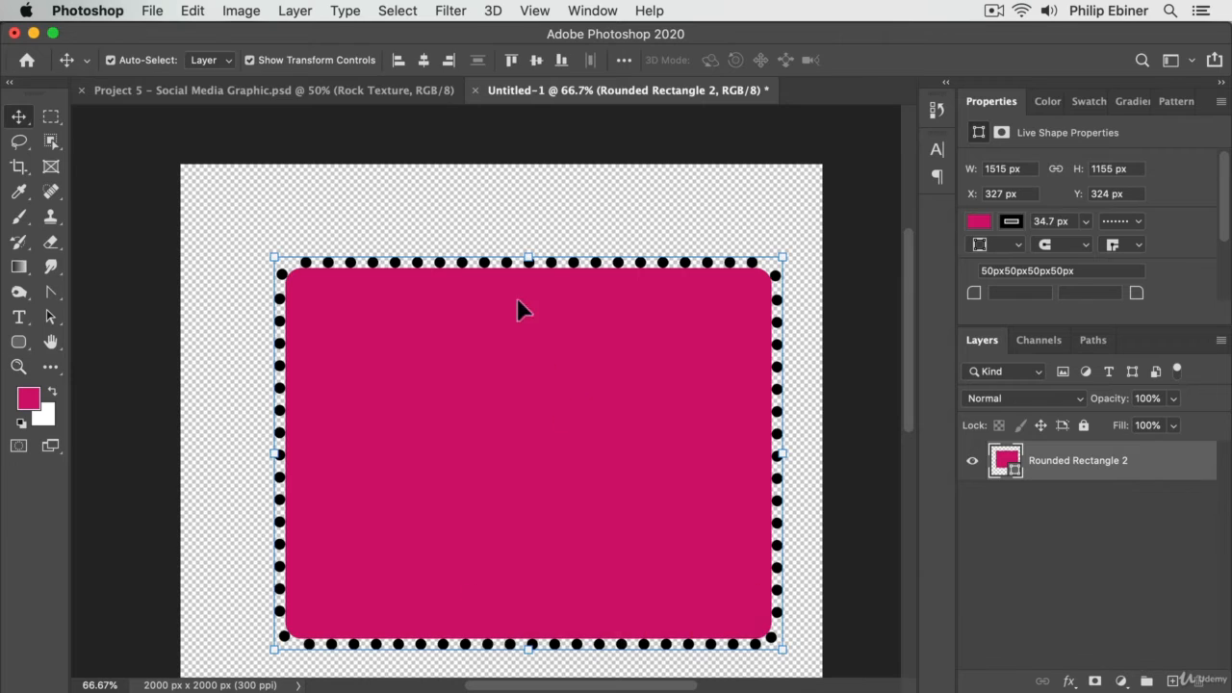
left_click(16, 345)
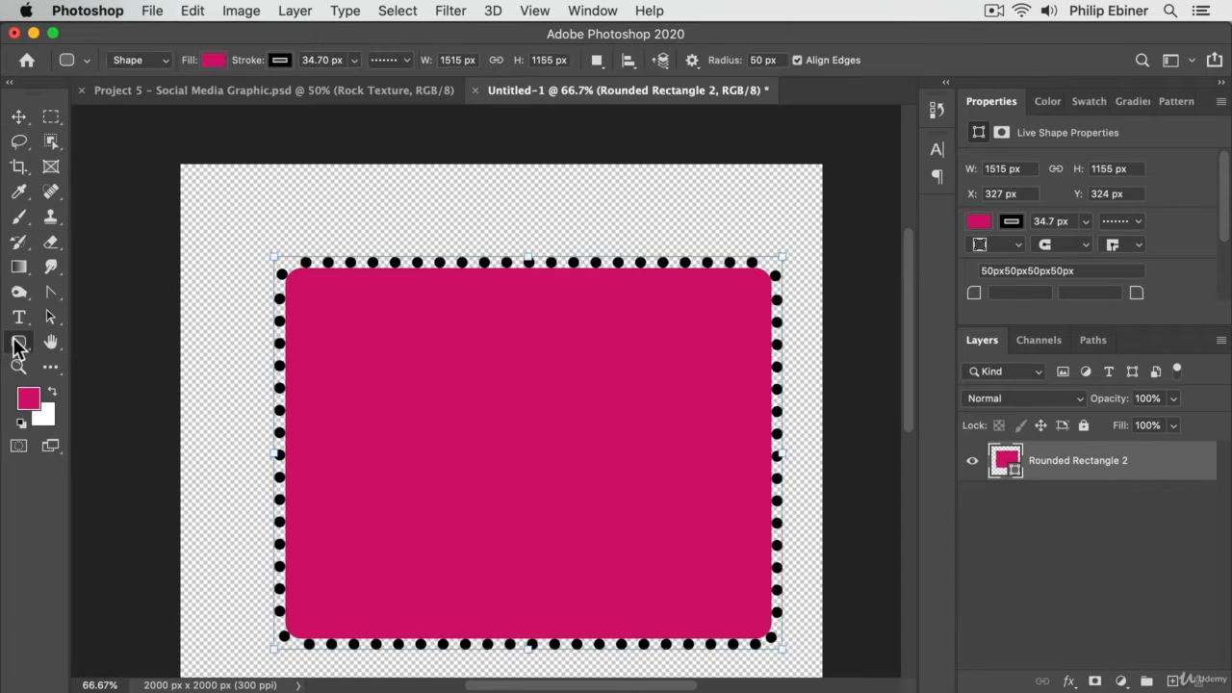
Set the stroke colour to yellow ffde00 in the Color Picker
left_click(282, 57)
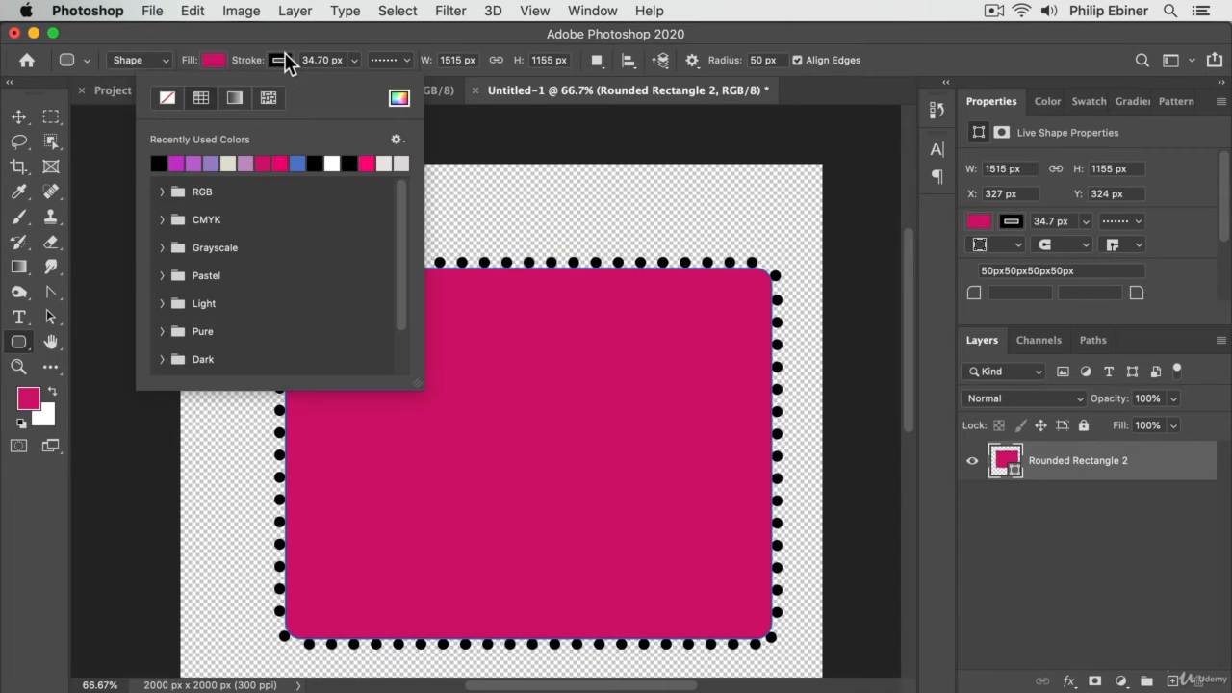
left_click(399, 99)
left_click_drag(722, 370, 727, 366)
left_click_drag(636, 270, 741, 142)
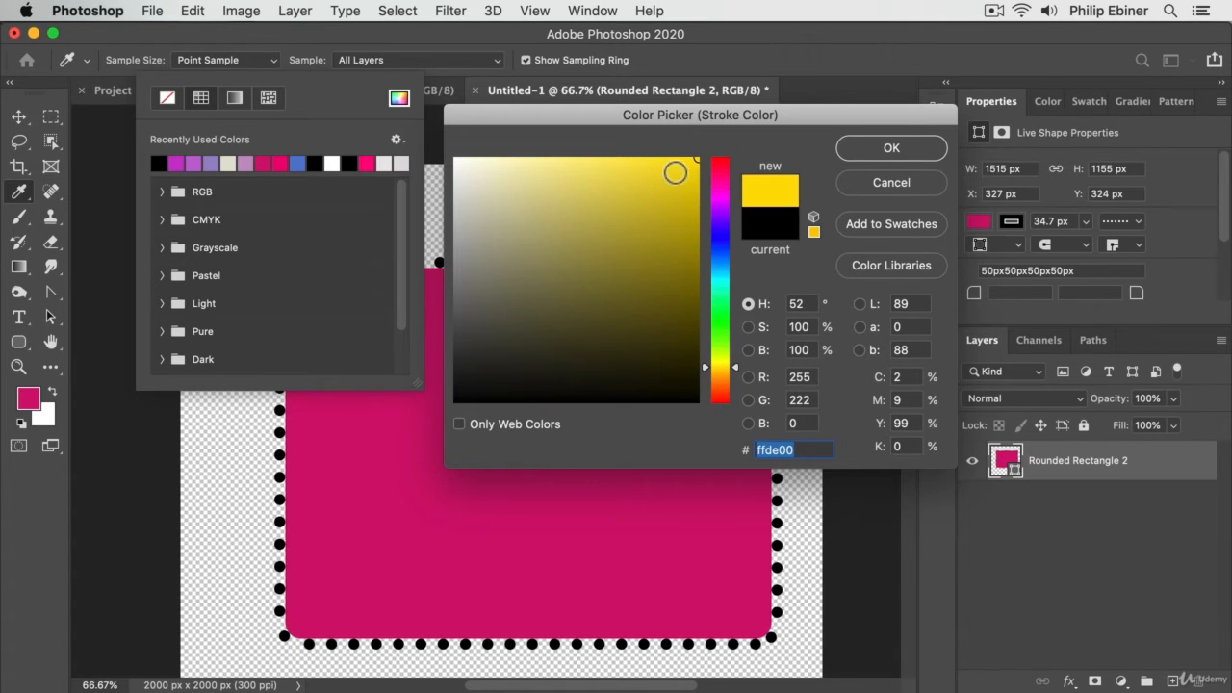
left_click(895, 146)
Change the fill from magenta to light grey and deselect the rectangle
left_click(16, 114)
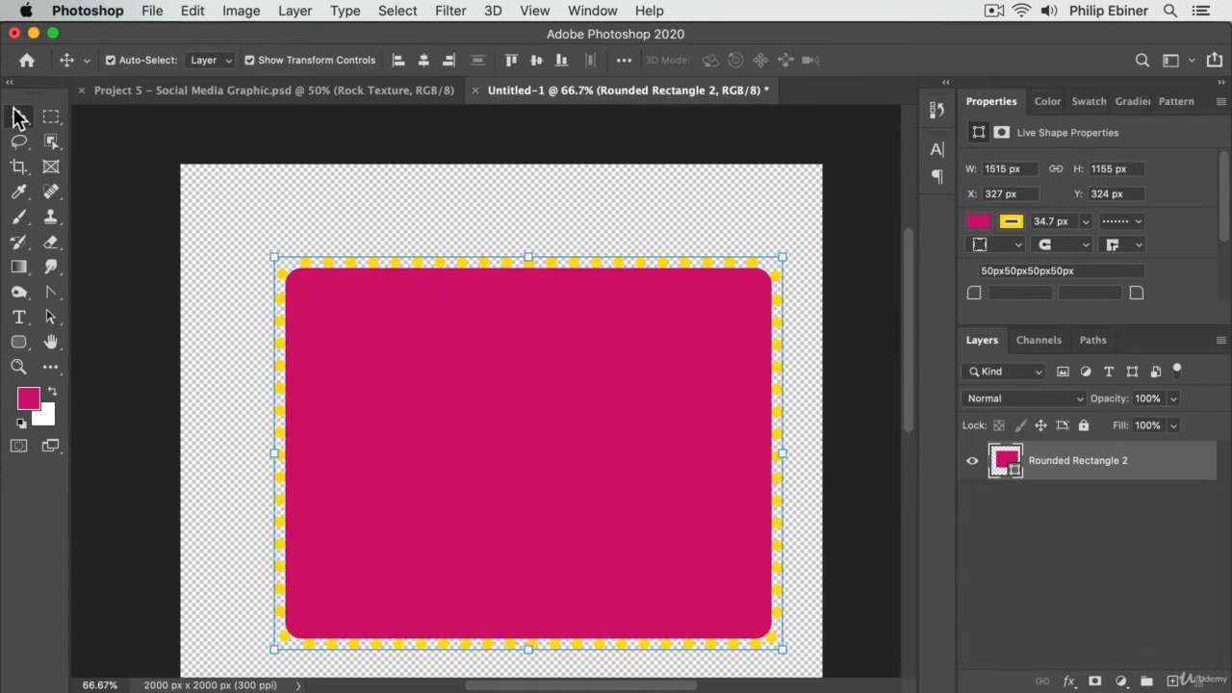
left_click(19, 342)
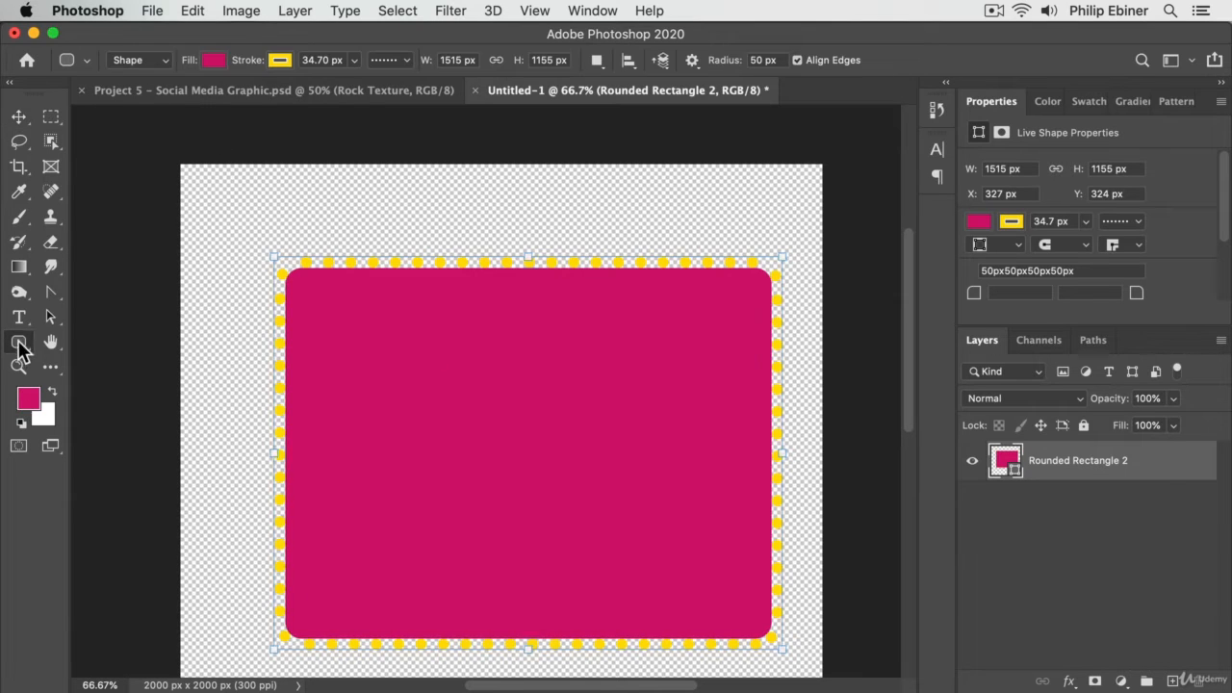
left_click(211, 58)
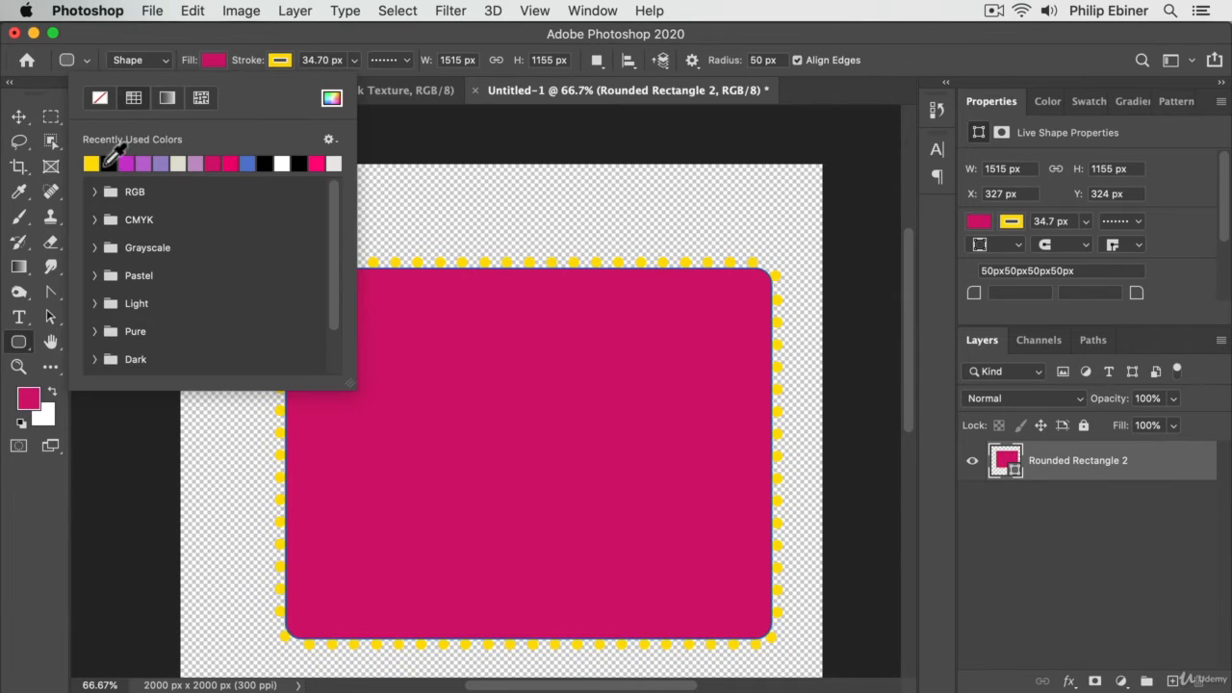
left_click(179, 164)
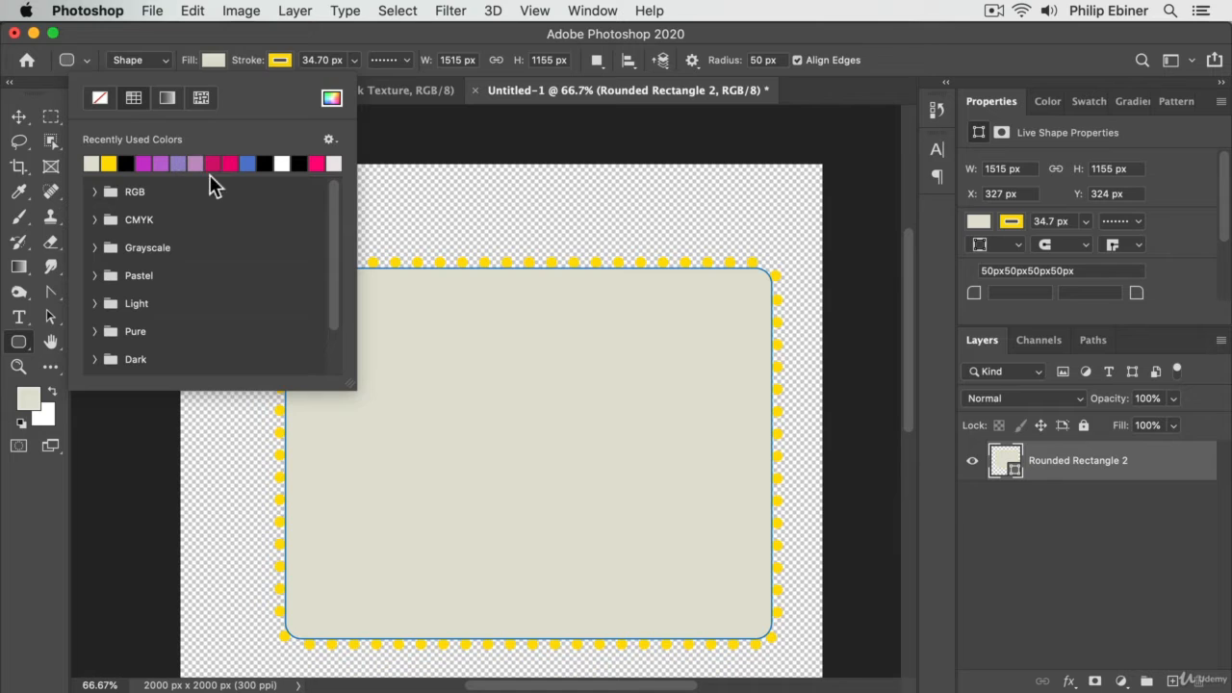
left_click(337, 165)
left_click(17, 119)
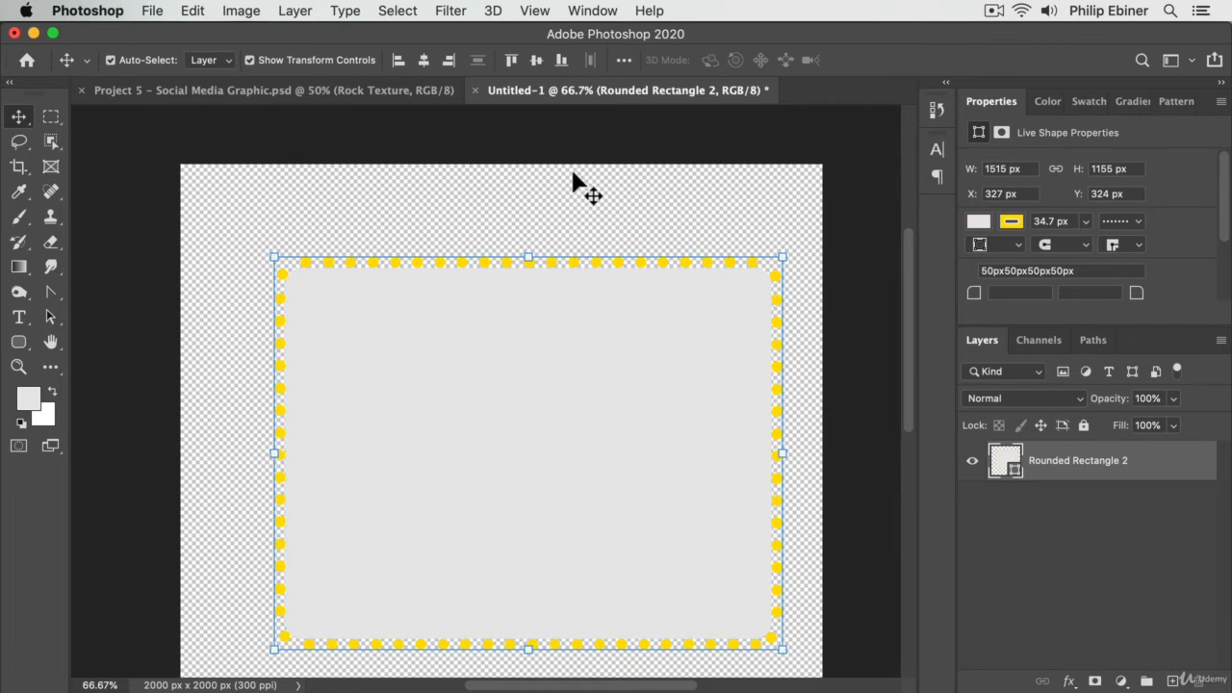
left_click(589, 192)
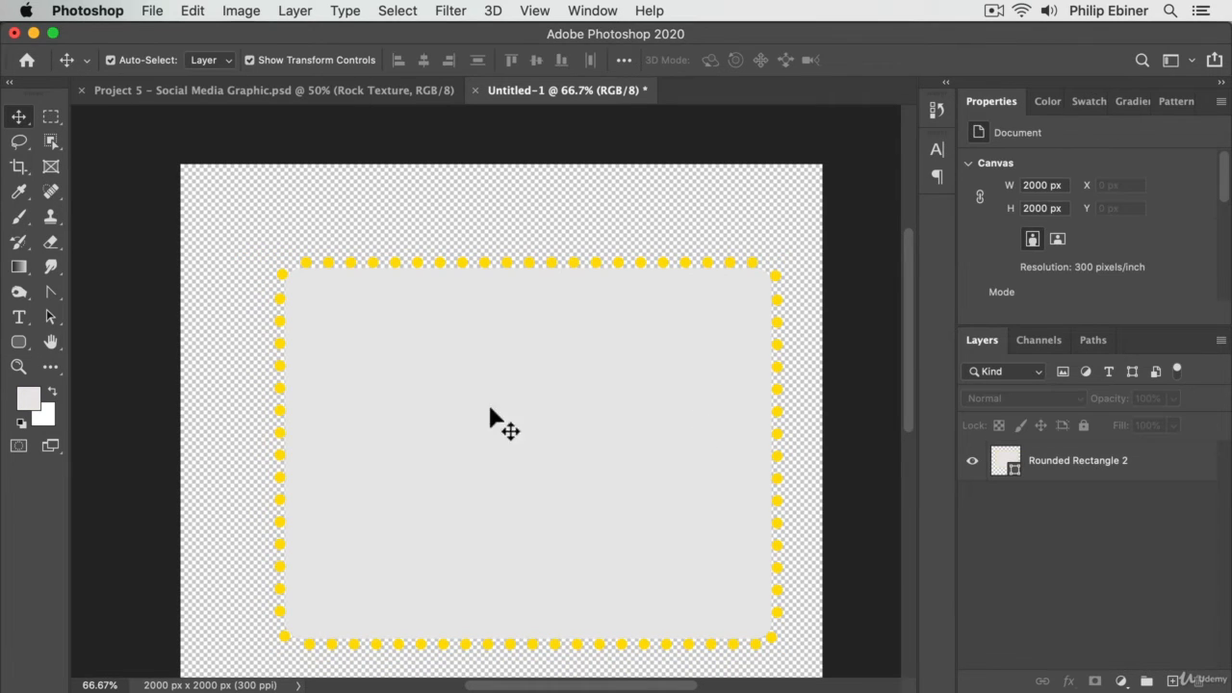
Add a black Solid Color fill layer, Color Fill 1, beneath Rounded Rectangle 2
left_click(1121, 681)
left_click(1117, 603)
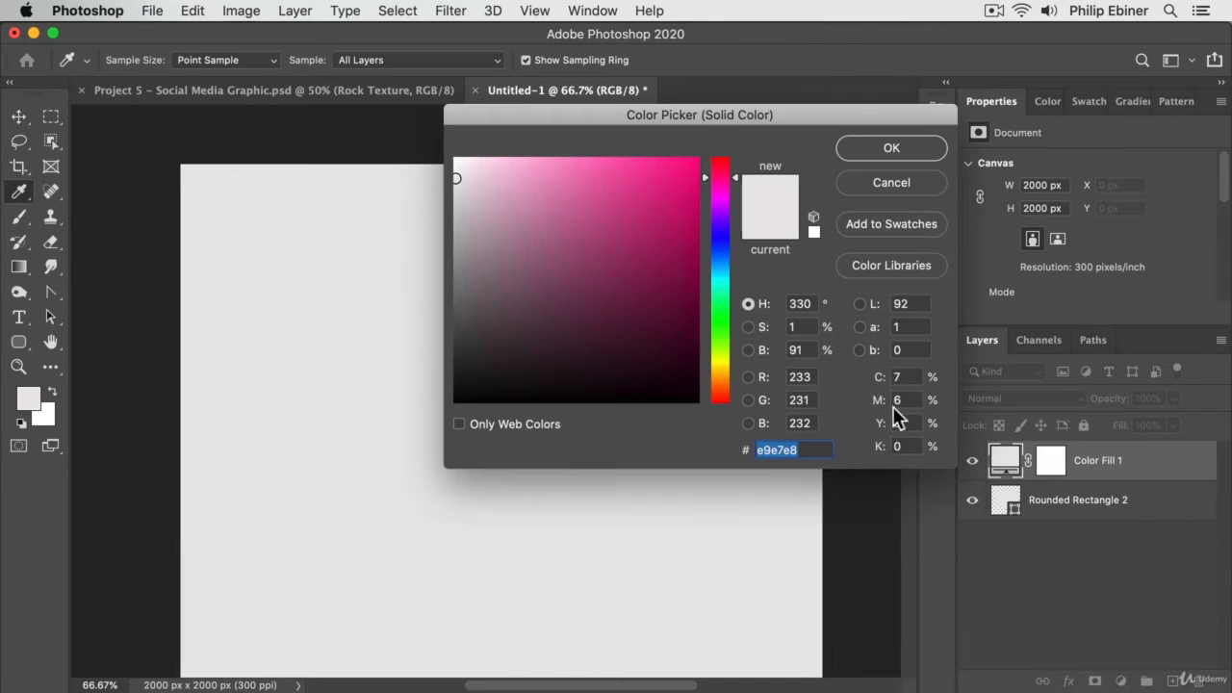
left_click_drag(603, 349, 454, 403)
left_click(905, 155)
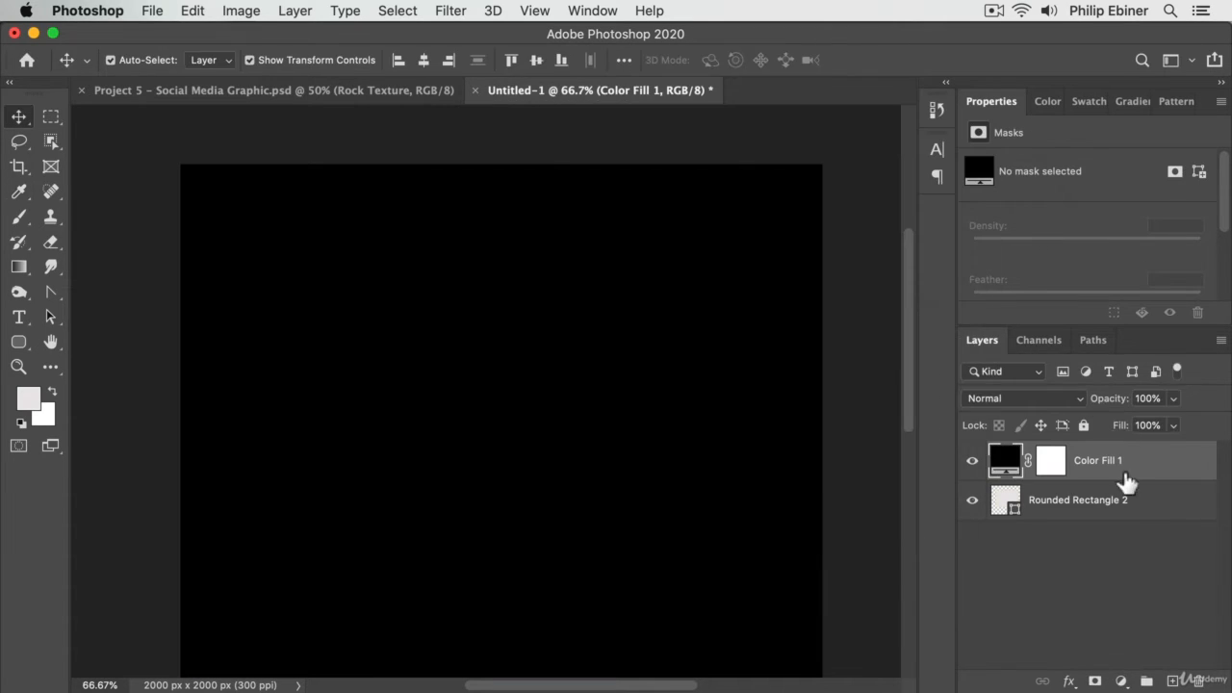
left_click_drag(1126, 477, 1101, 544)
Zoom out to 50% and move the rounded rectangle toward the canvas centre
key("z")
key("alt")
left_click(529, 378, "alt")
left_click_drag(637, 471, 671, 413)
key("v")
mouse_move(617, 313)
left_mouse_down()
mouse_move(597, 318)
mouse_move(603, 328)
left_mouse_up()
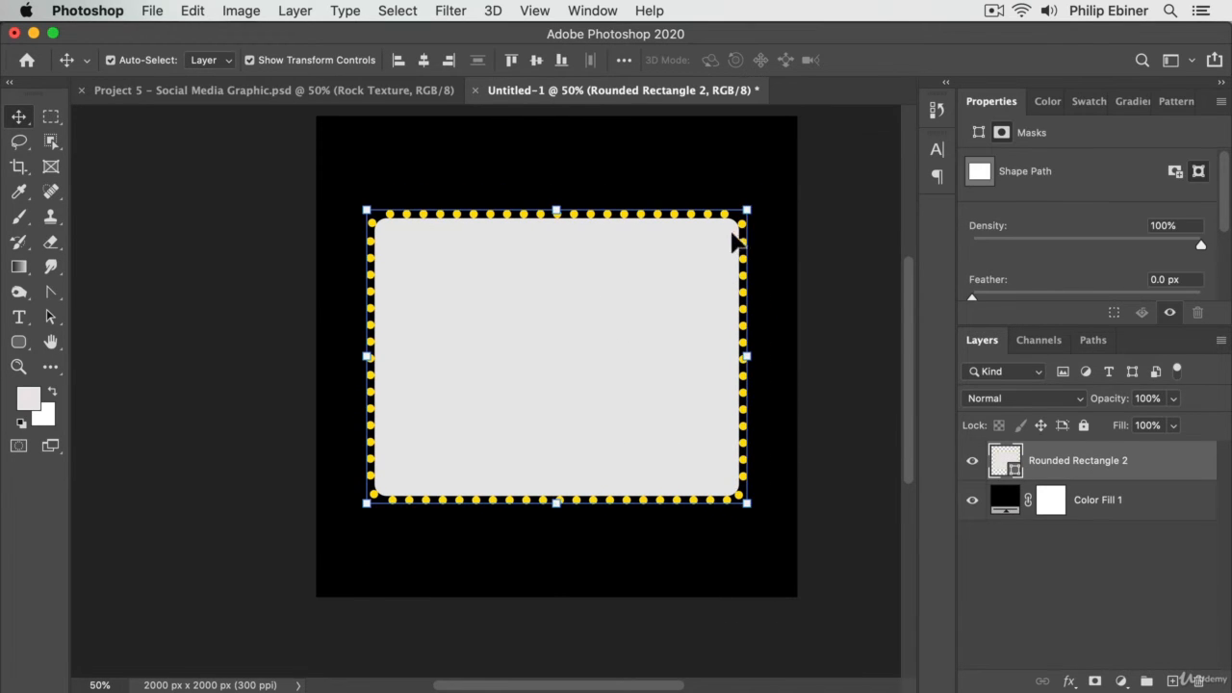
Select the Rounded Rectangle 2 layer and delete it
left_click(167, 199)
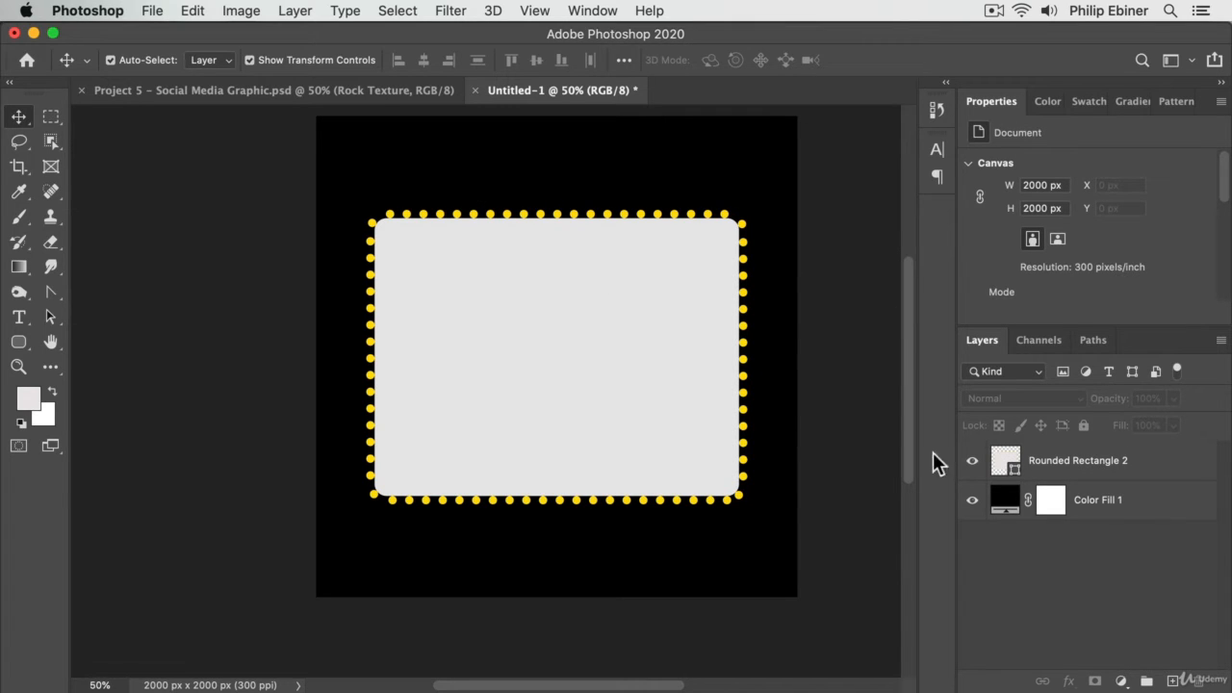
left_click(1097, 472)
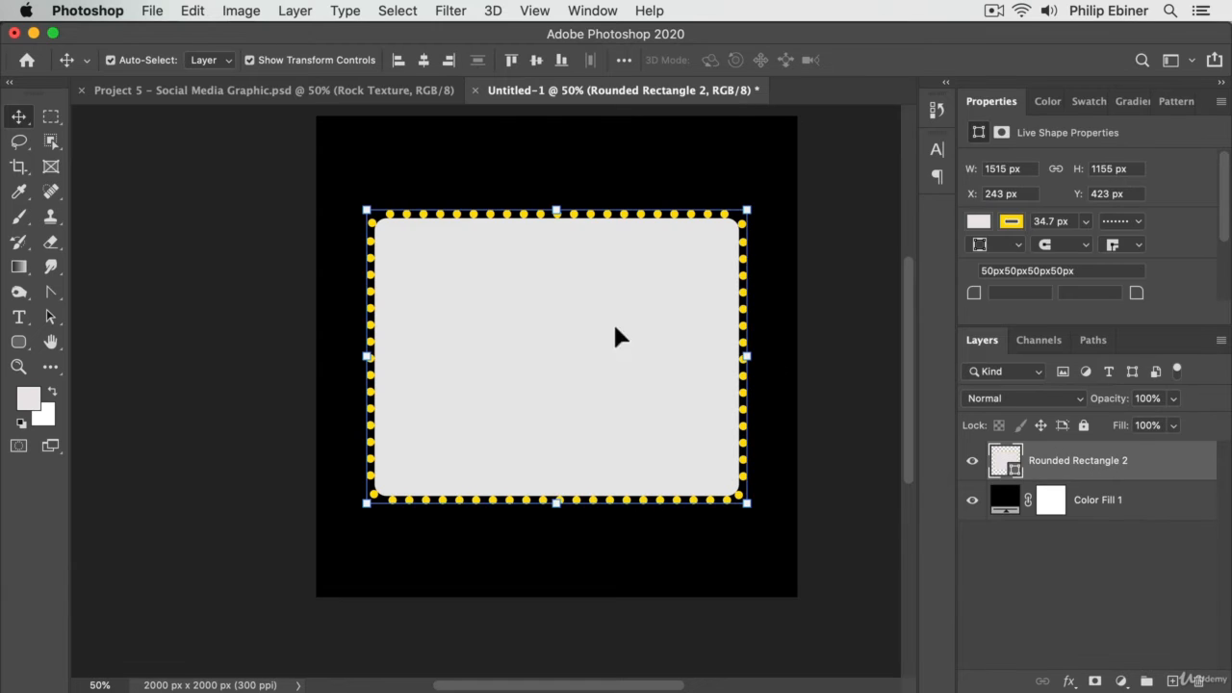
key("BackSpace")
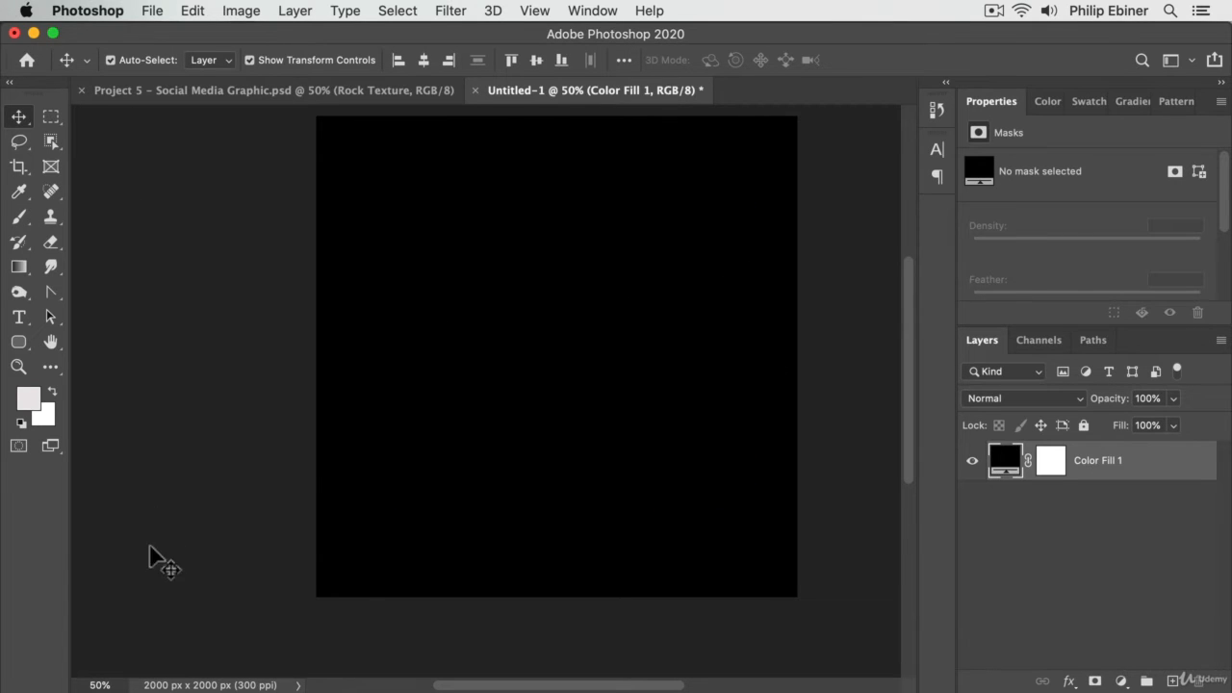
Draw a large triangle with the Polygon Tool set to 3 sides and reposition it
left_click(19, 342)
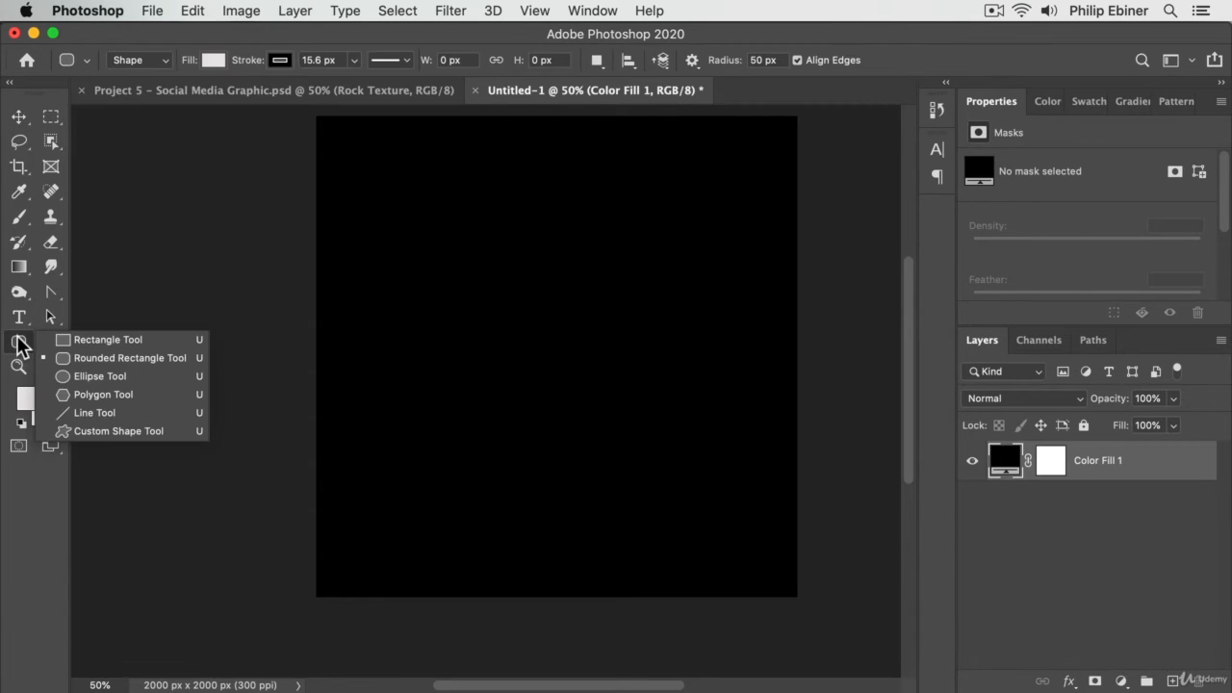
left_click(104, 397)
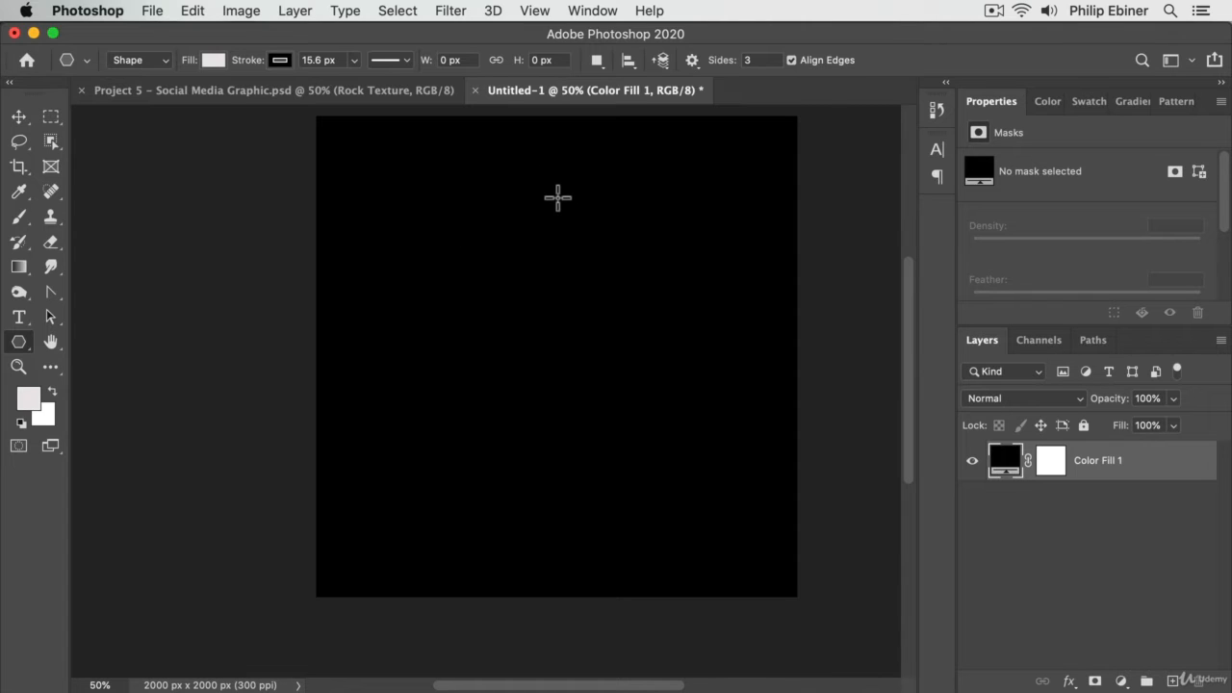
left_click(751, 60)
type("3")
left_click(756, 60)
left_click_drag(493, 240, 623, 199)
left_click(19, 117)
left_click_drag(522, 187, 574, 262)
Draw a 6-sided hexagon, place it lower middle, and shift the triangle up-left
left_click(20, 342)
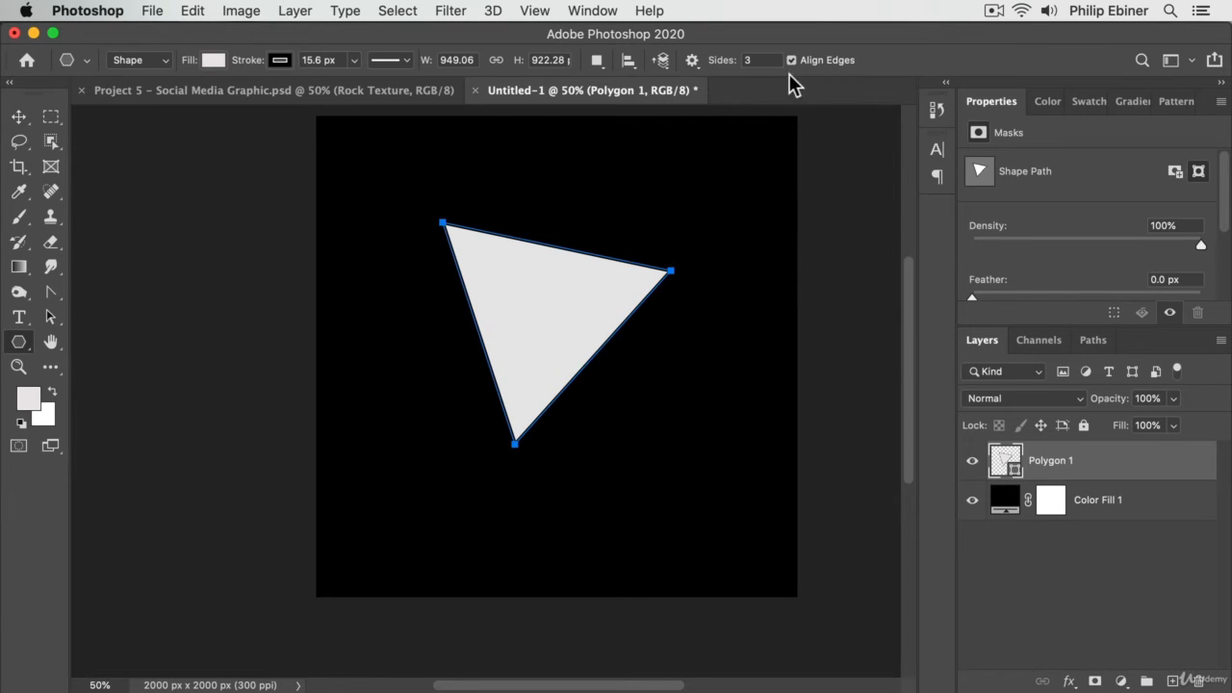
type("6")
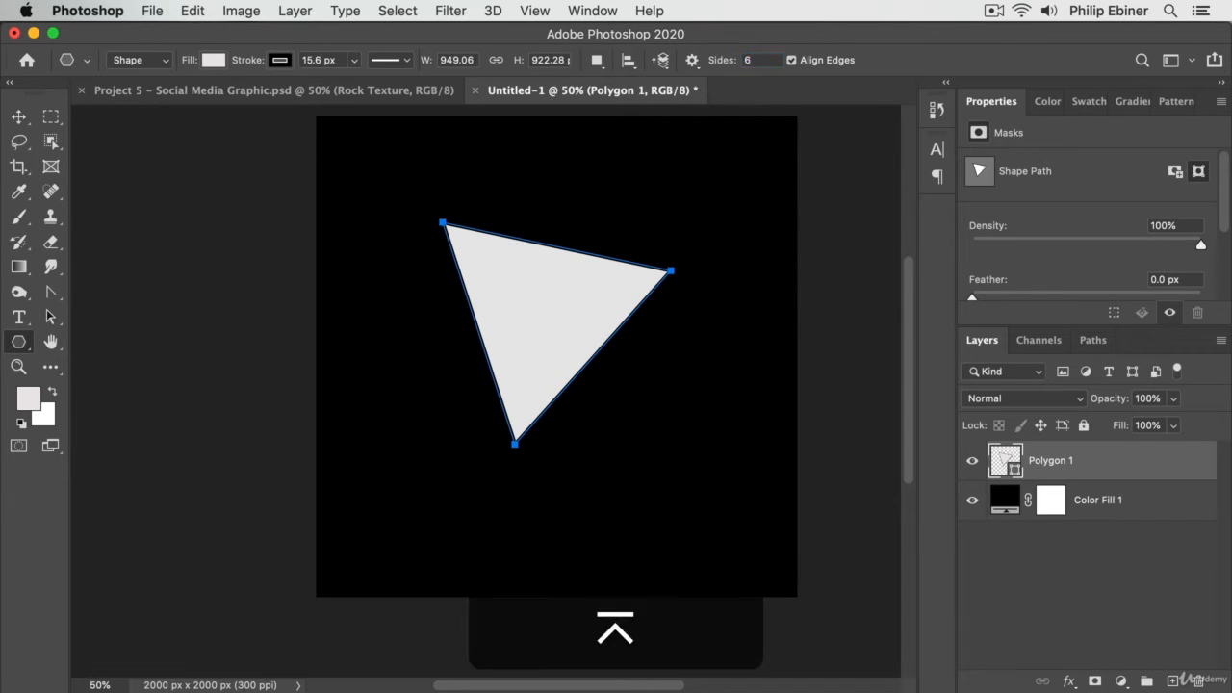
mouse_move(528, 174)
left_mouse_down()
mouse_move(673, 289)
mouse_move(580, 198)
mouse_move(742, 481)
mouse_move(627, 449)
left_mouse_up()
left_click(18, 117)
left_click_drag(553, 308, 499, 270)
left_click_drag(632, 487, 653, 476)
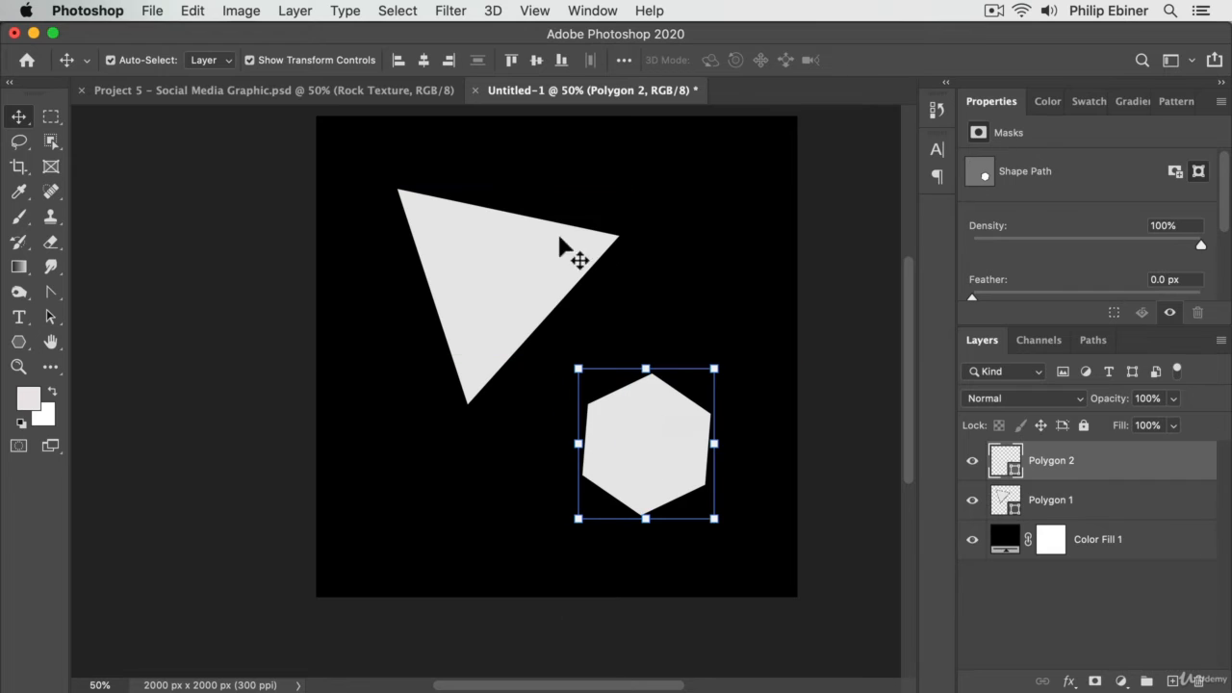
Select the triangle with the Move tool
left_click(19, 342)
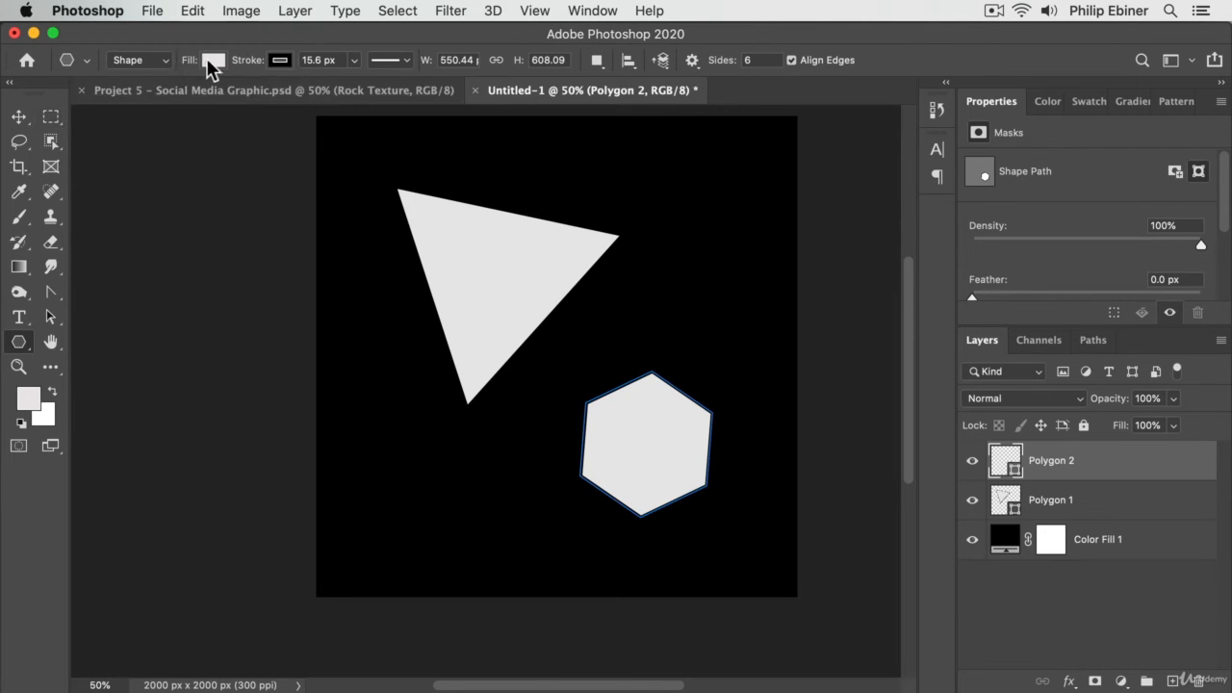
left_click(18, 116)
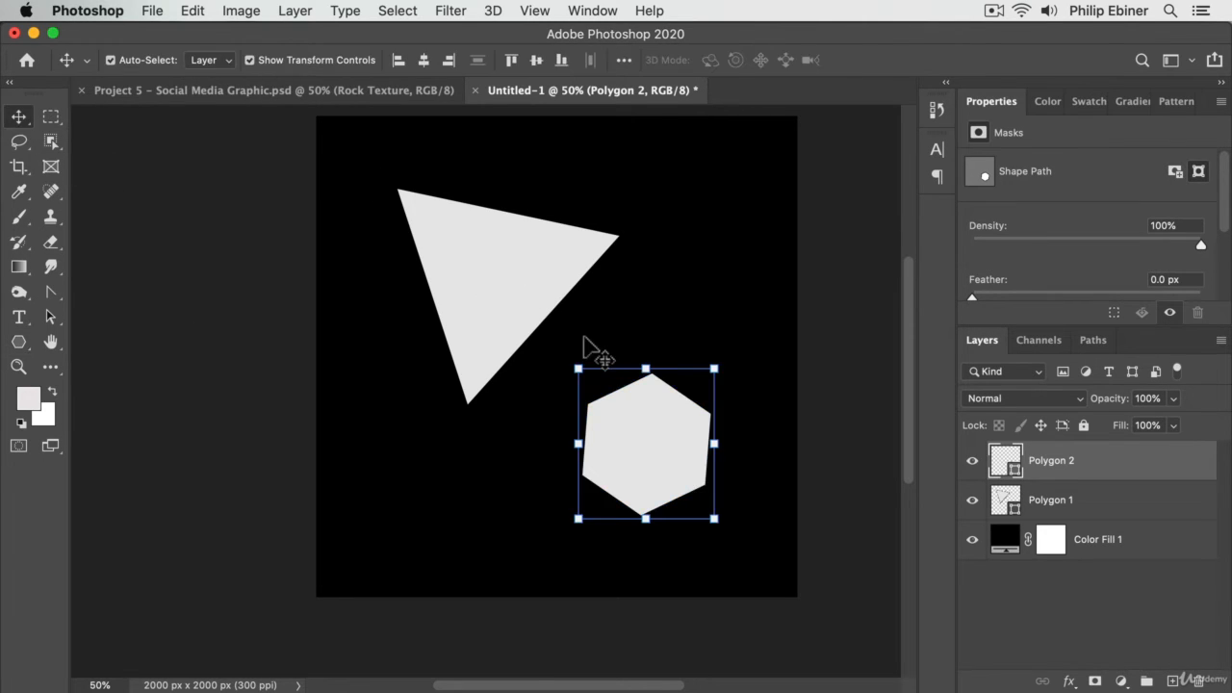
left_click(476, 277)
Zoom in on the triangle and move it down and left
key("z")
left_click(493, 265)
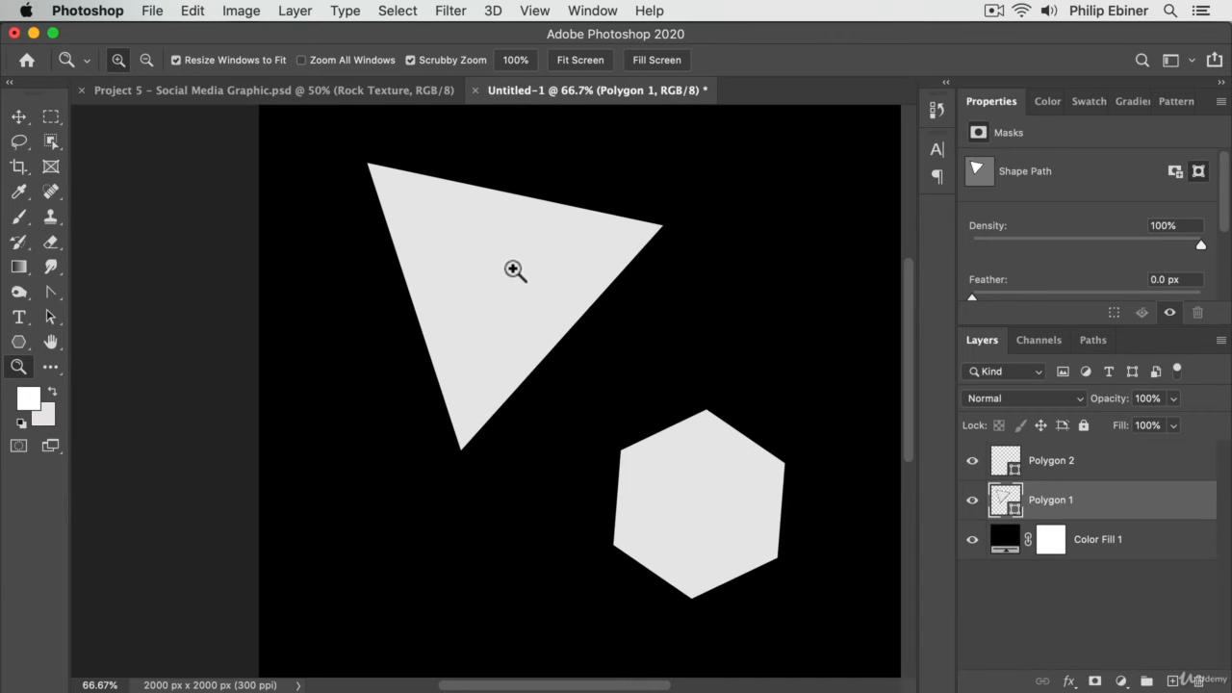
left_click(515, 268)
key("v")
left_click_drag(515, 243, 481, 325)
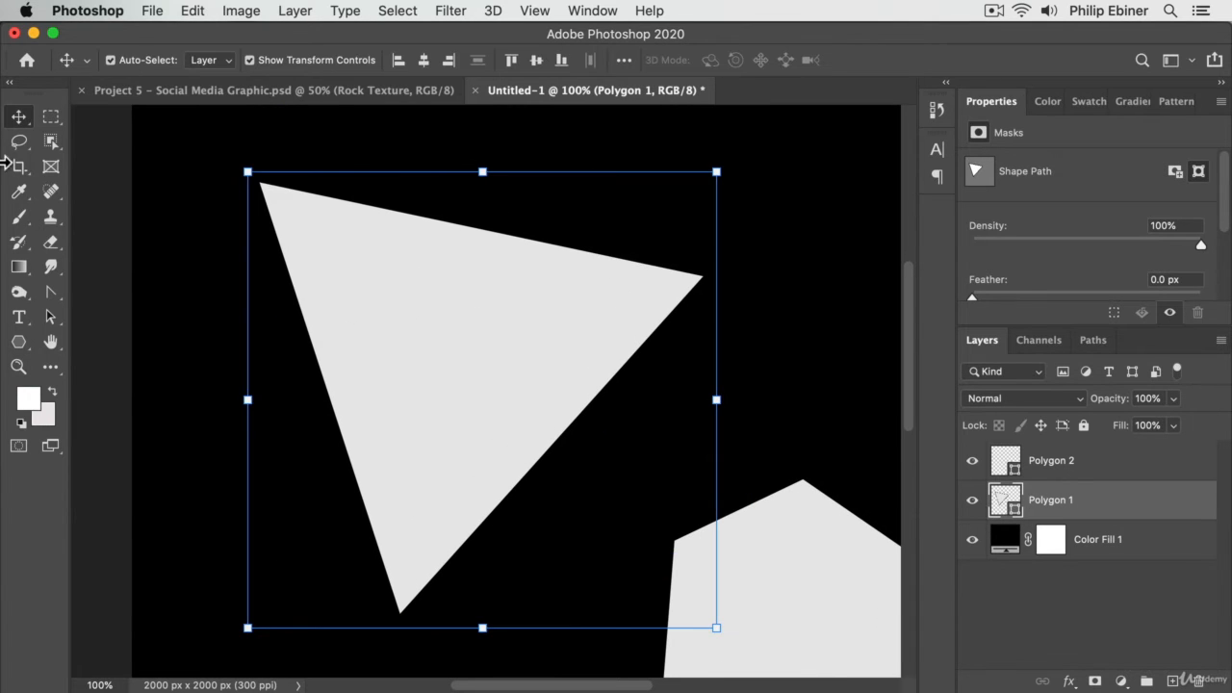
Switch the triangle's fill to a gradient and move it up and right
left_click(19, 342)
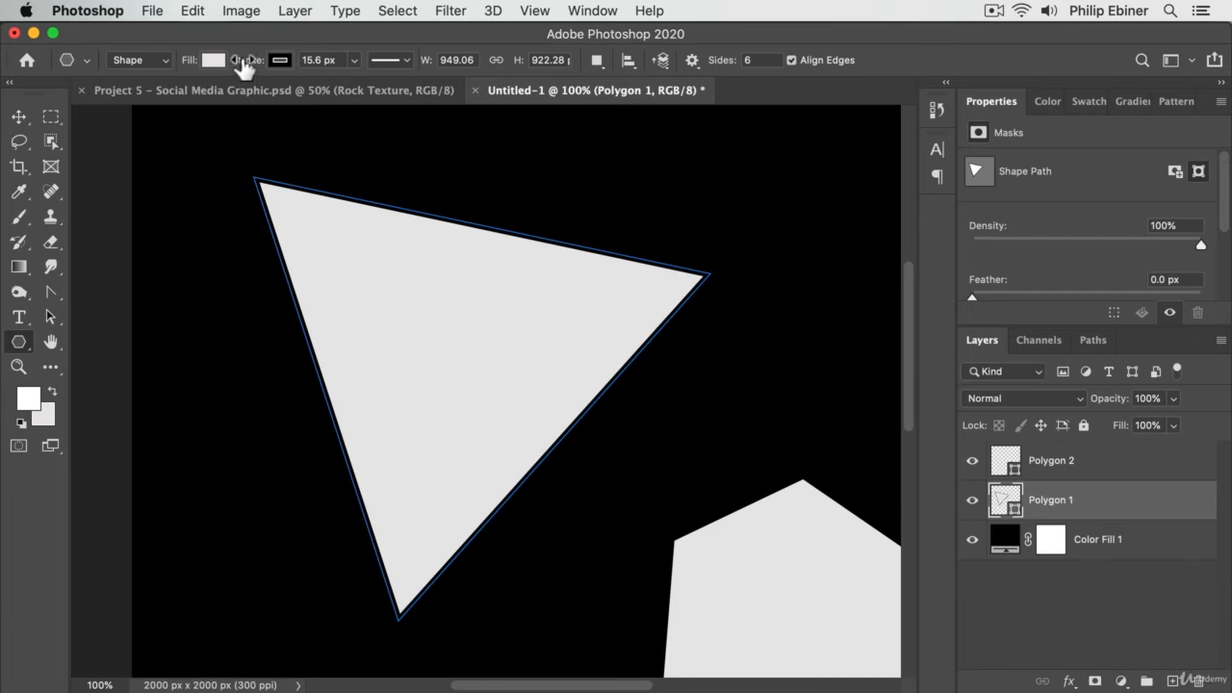
left_click(214, 59)
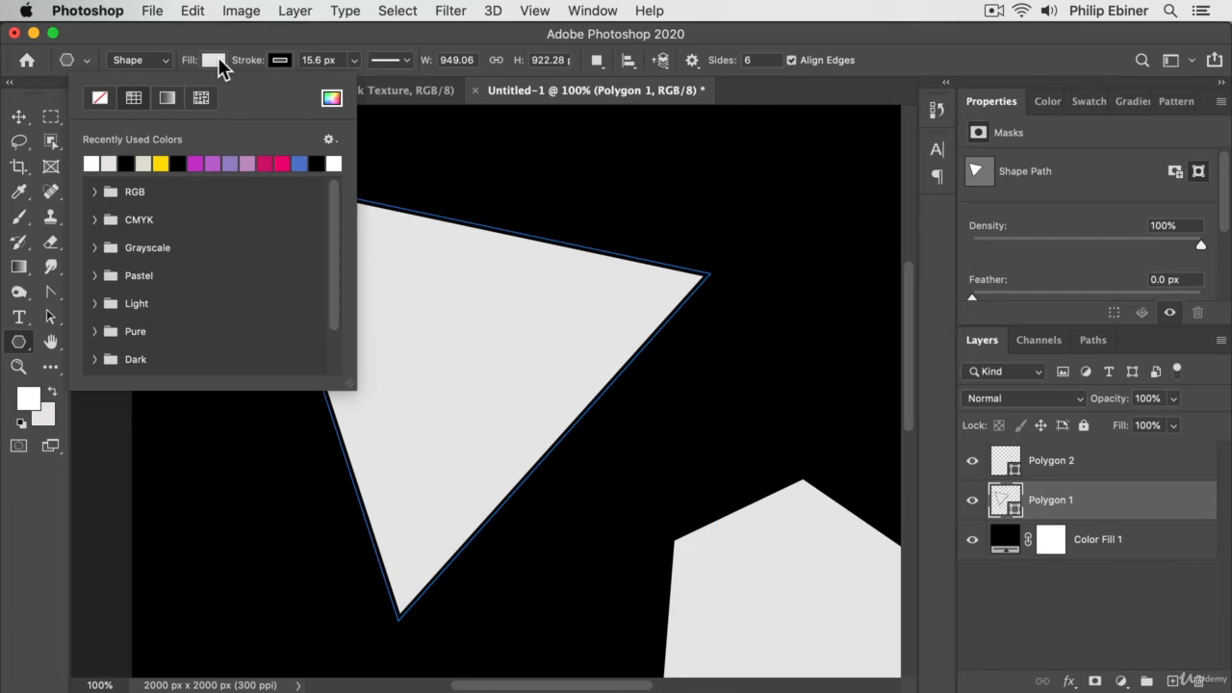
left_click(166, 99)
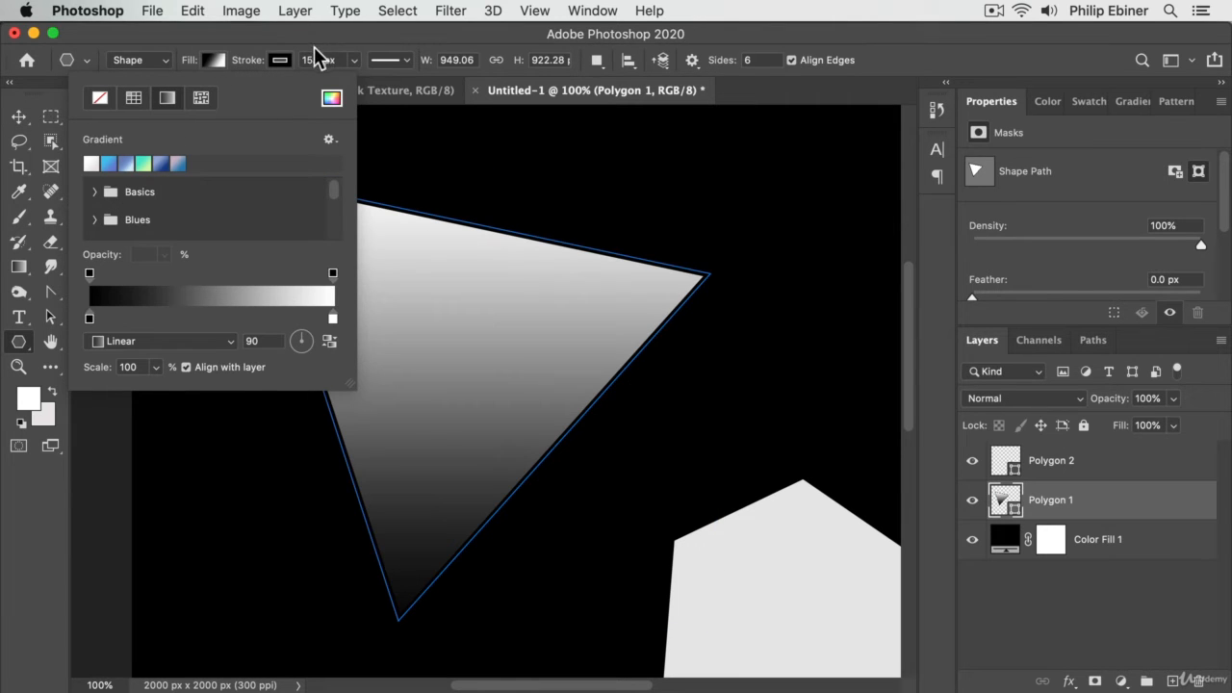
left_click(30, 118)
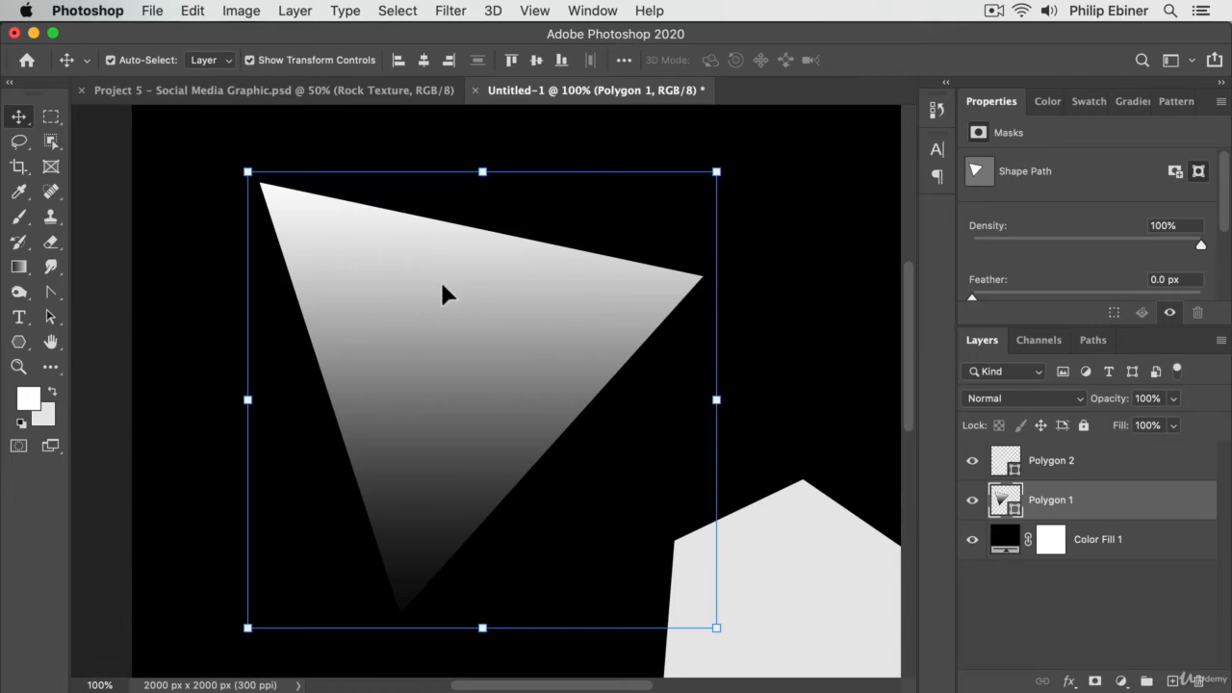
left_click_drag(443, 289, 612, 246)
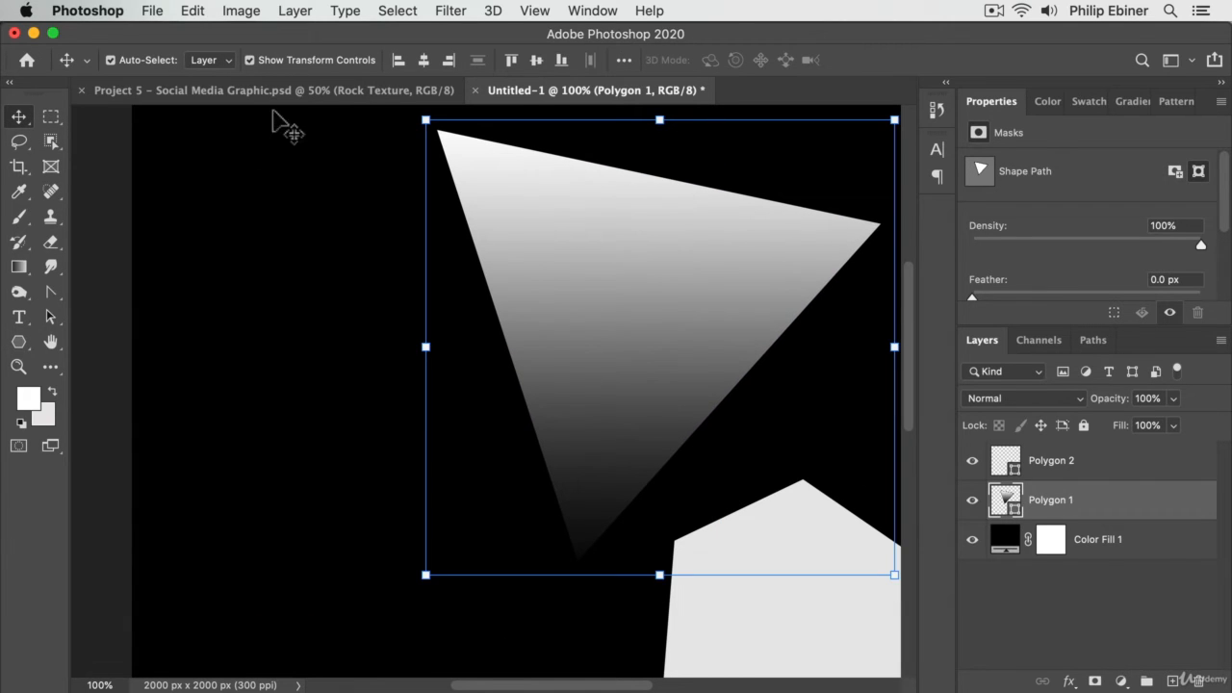
Set the gradient's left stop to pure red and its right stop to bright purple
left_click(18, 342)
left_click(213, 62)
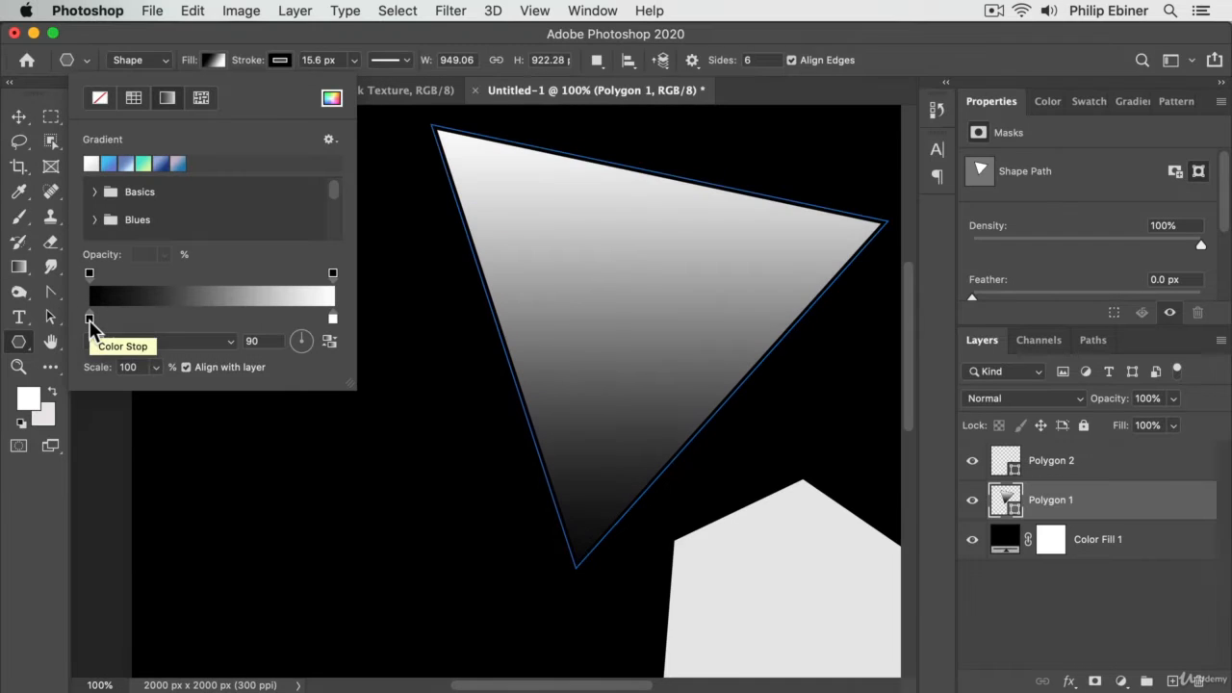
double_click(89, 319)
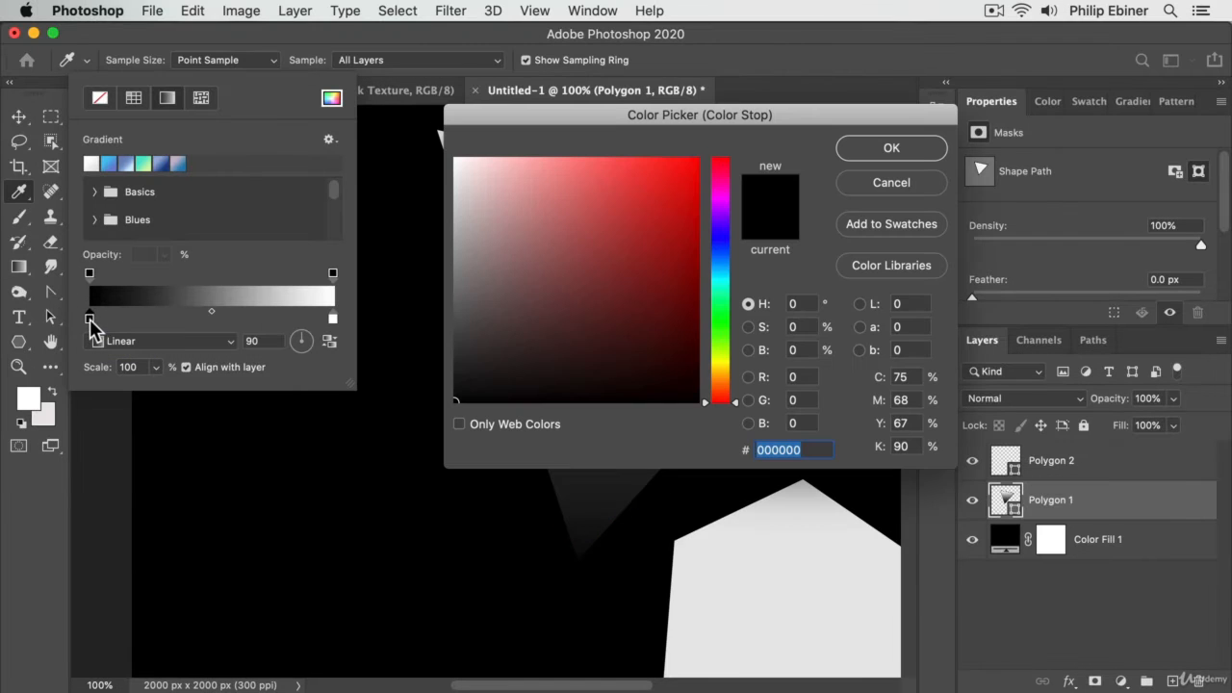
left_click_drag(627, 279, 777, 87)
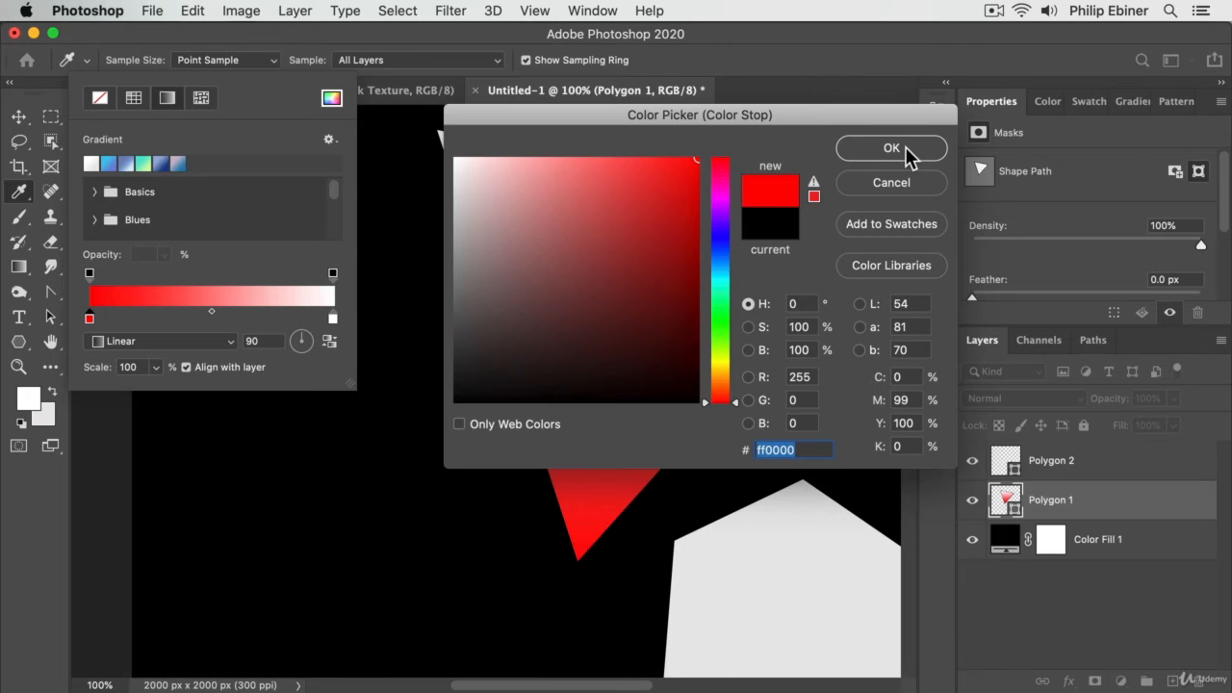
left_click(903, 149)
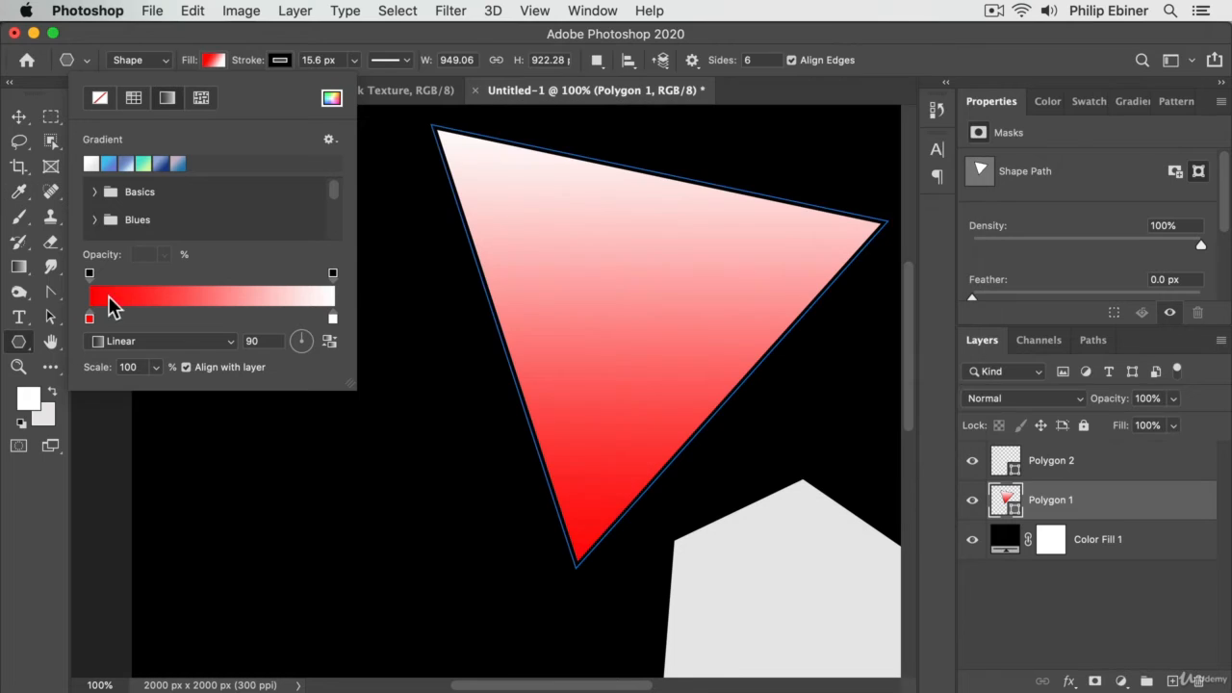
double_click(333, 319)
left_click_drag(613, 253, 722, 218)
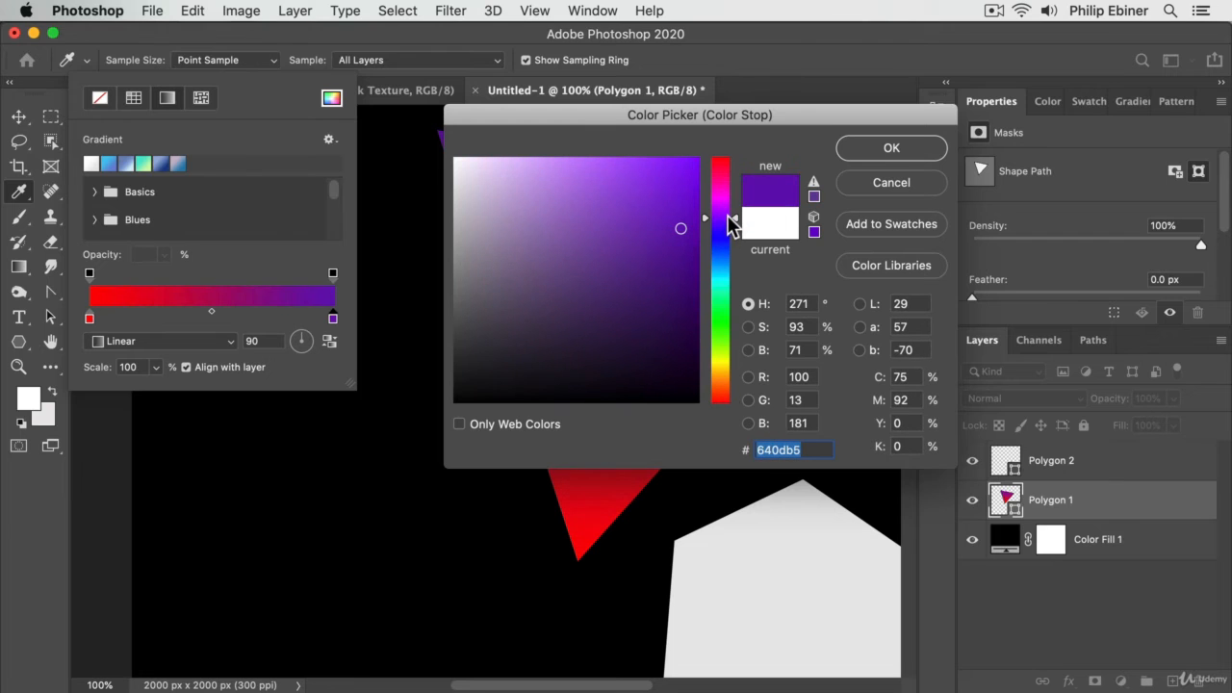
left_click_drag(592, 214, 743, 157)
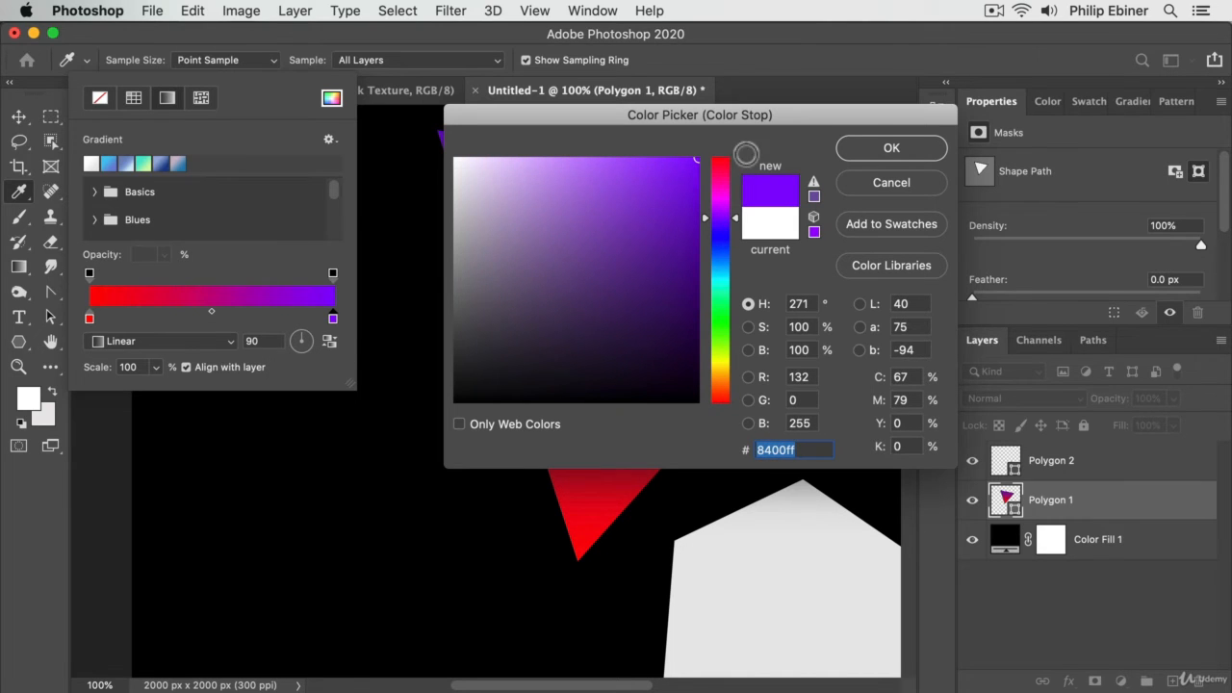
left_click(891, 148)
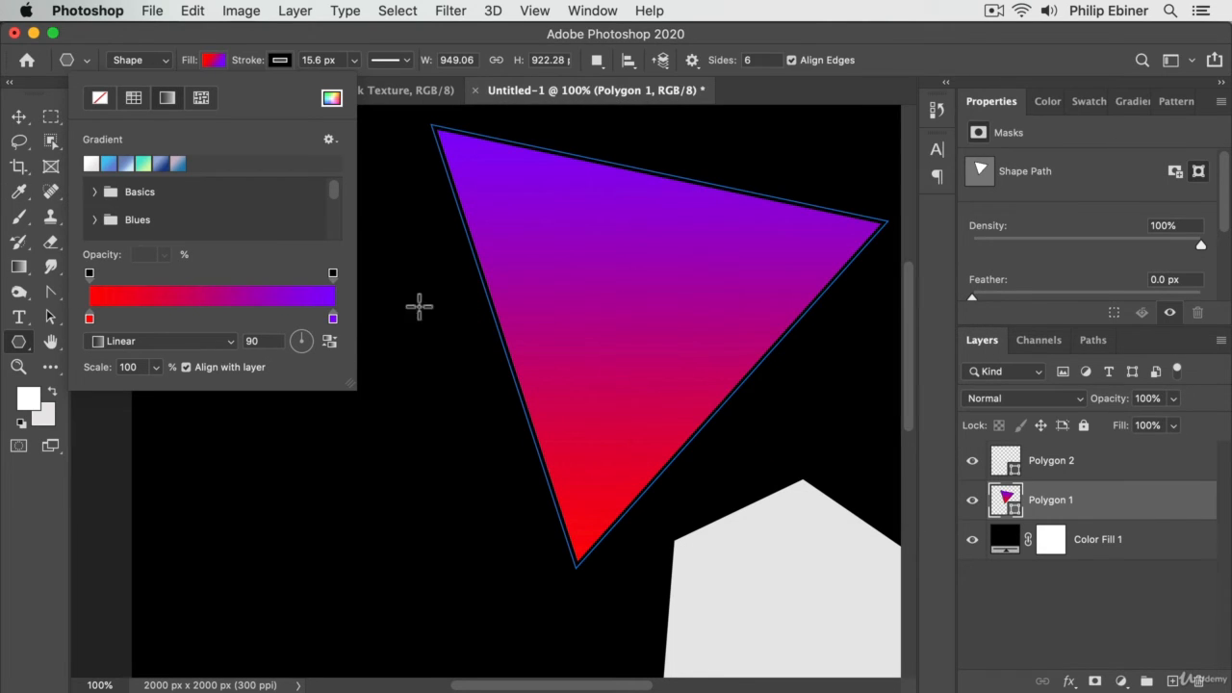
Add a saturated blue middle stop, then apply a recently used blue gradient
left_click(208, 318)
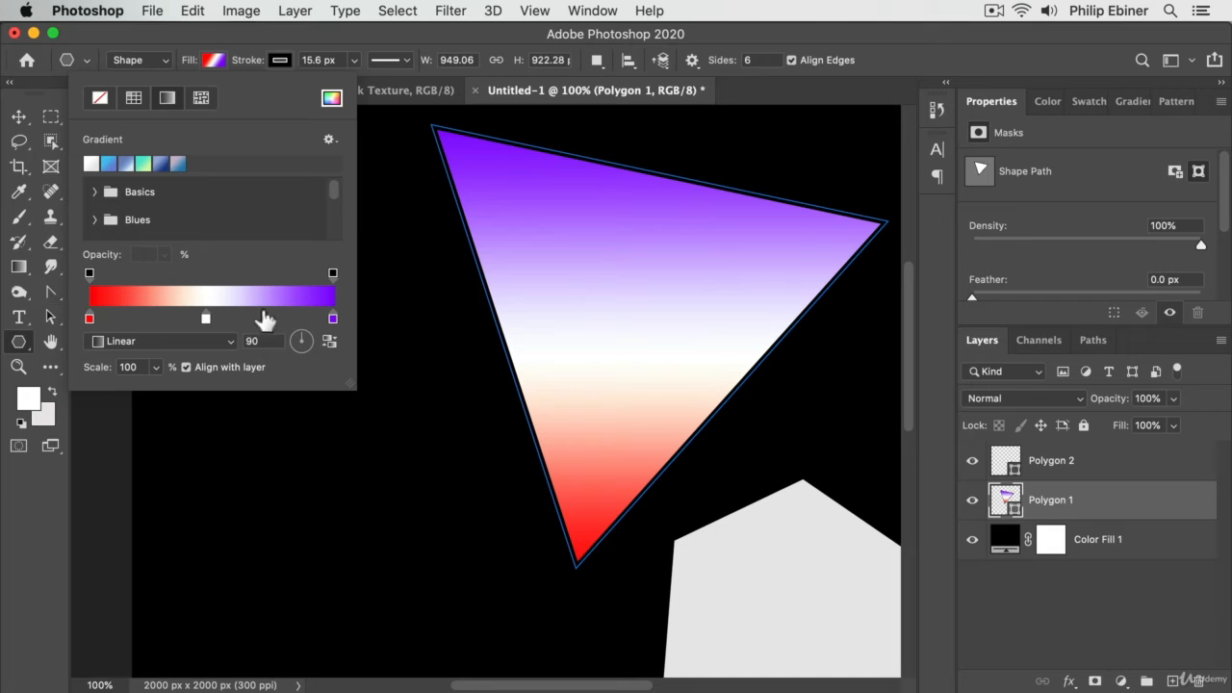
double_click(206, 319)
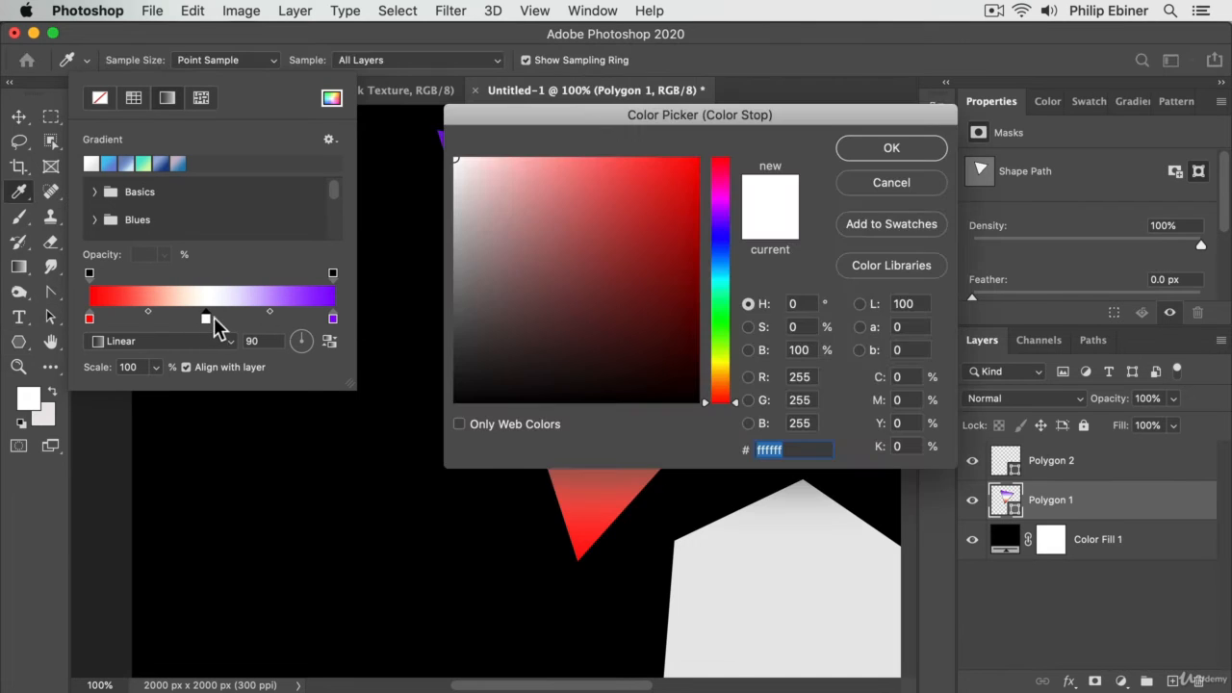
left_click(722, 261)
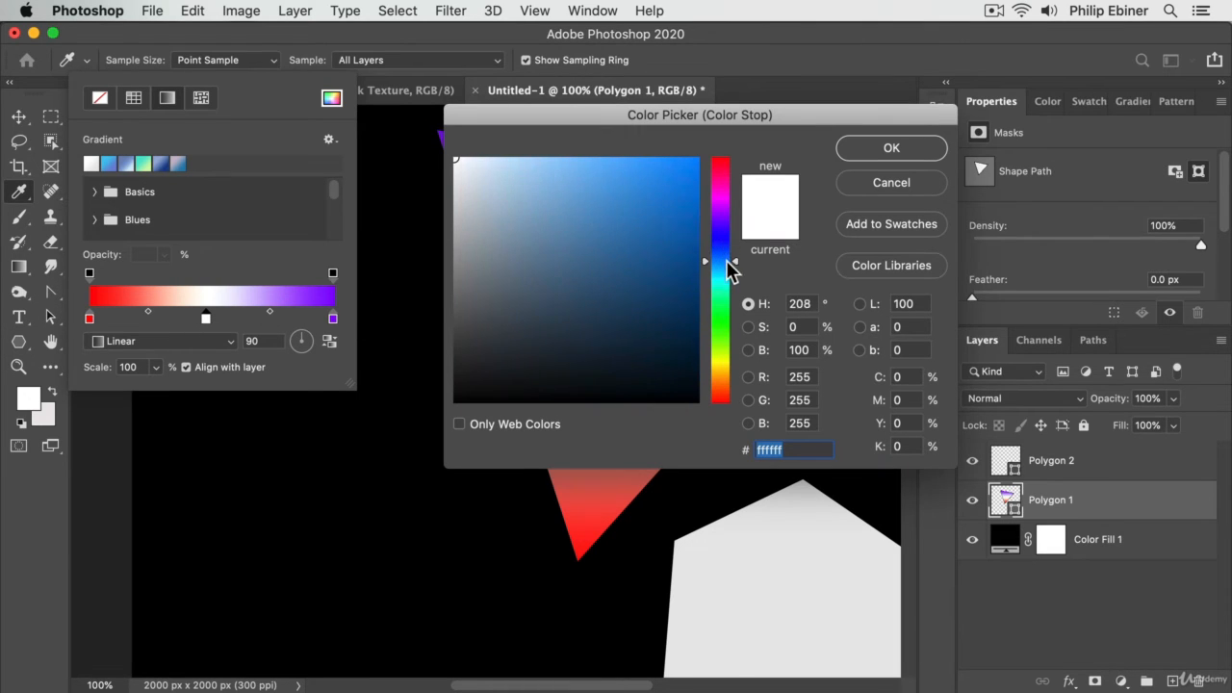
left_click(678, 171)
left_click(888, 149)
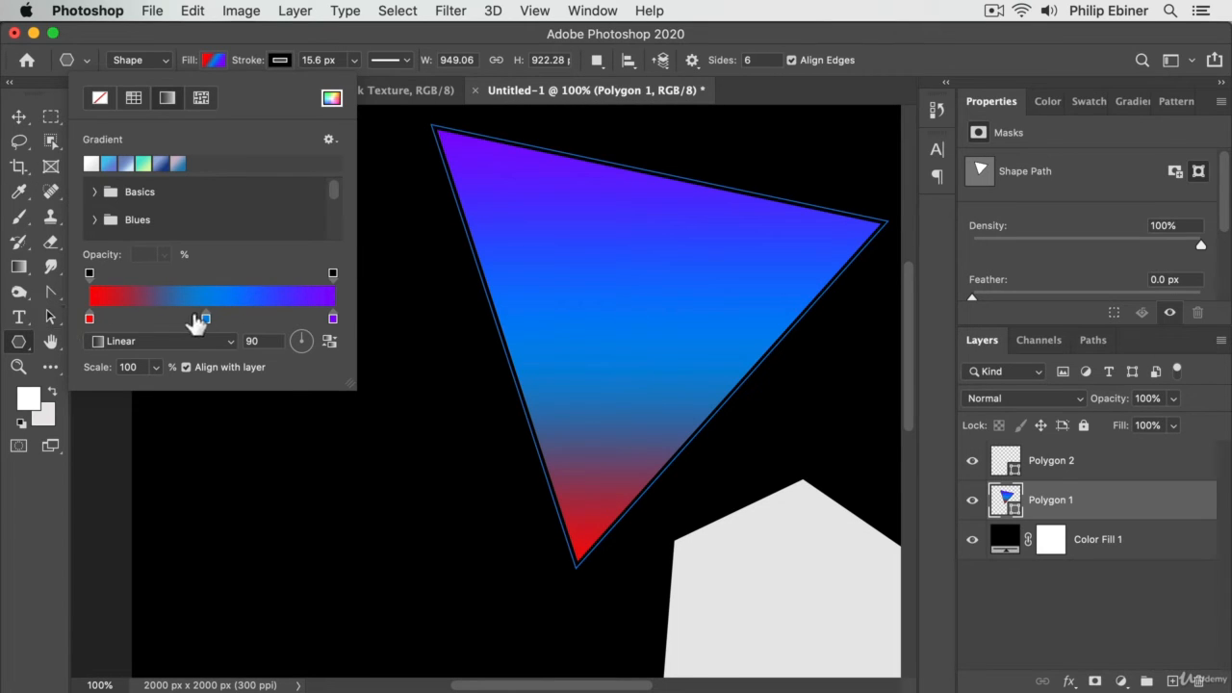
left_click(107, 164)
Try recent gradient swatches, then fill the triangle with a light-blue preset from the Blues folder
left_click(125, 163)
left_click(143, 164)
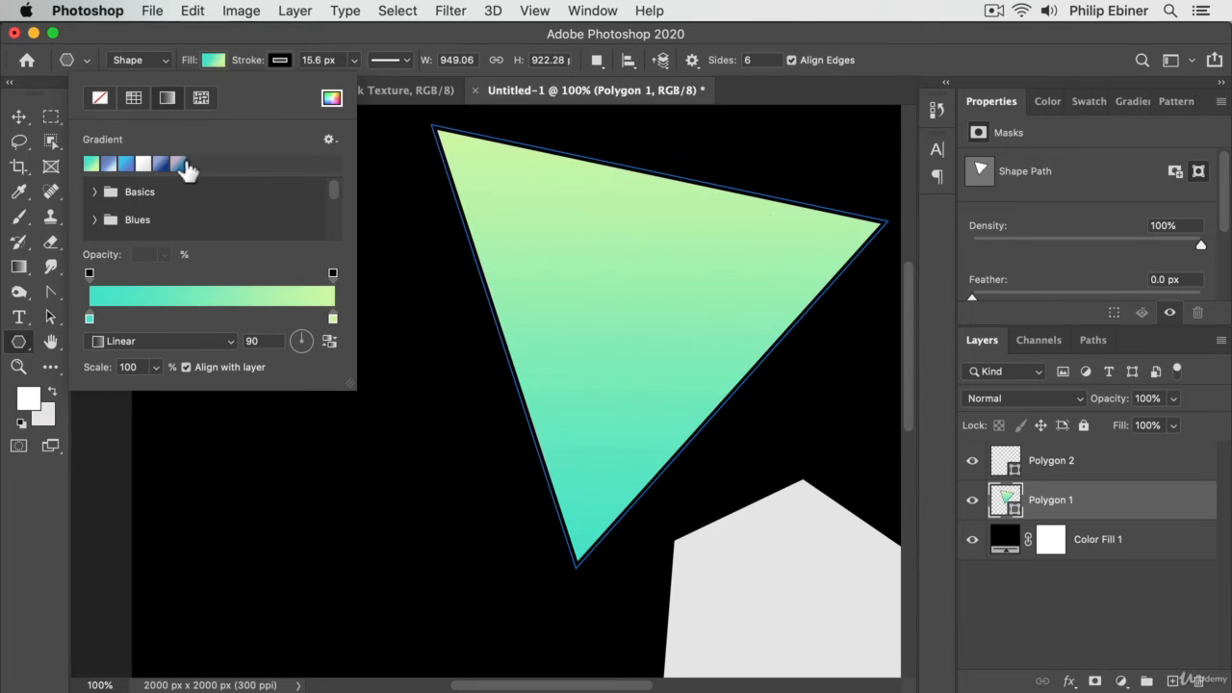
left_click(94, 193)
scroll(203, 216, "down", 1)
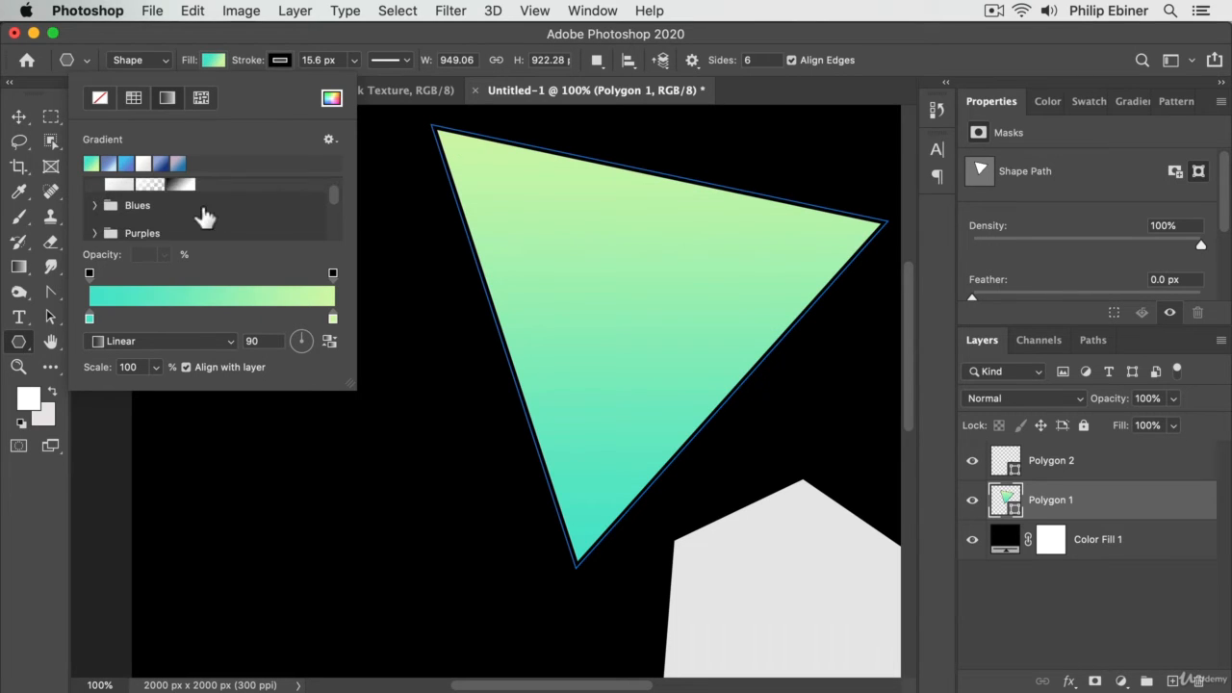
left_click(94, 205)
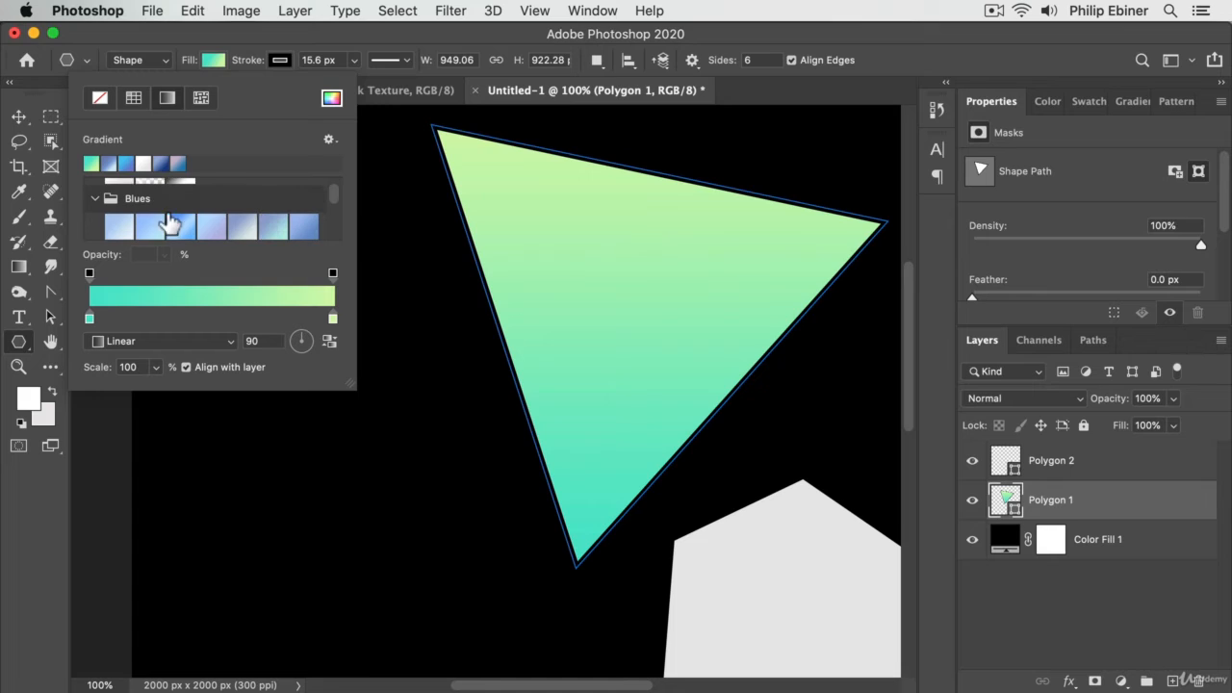
left_click(152, 224)
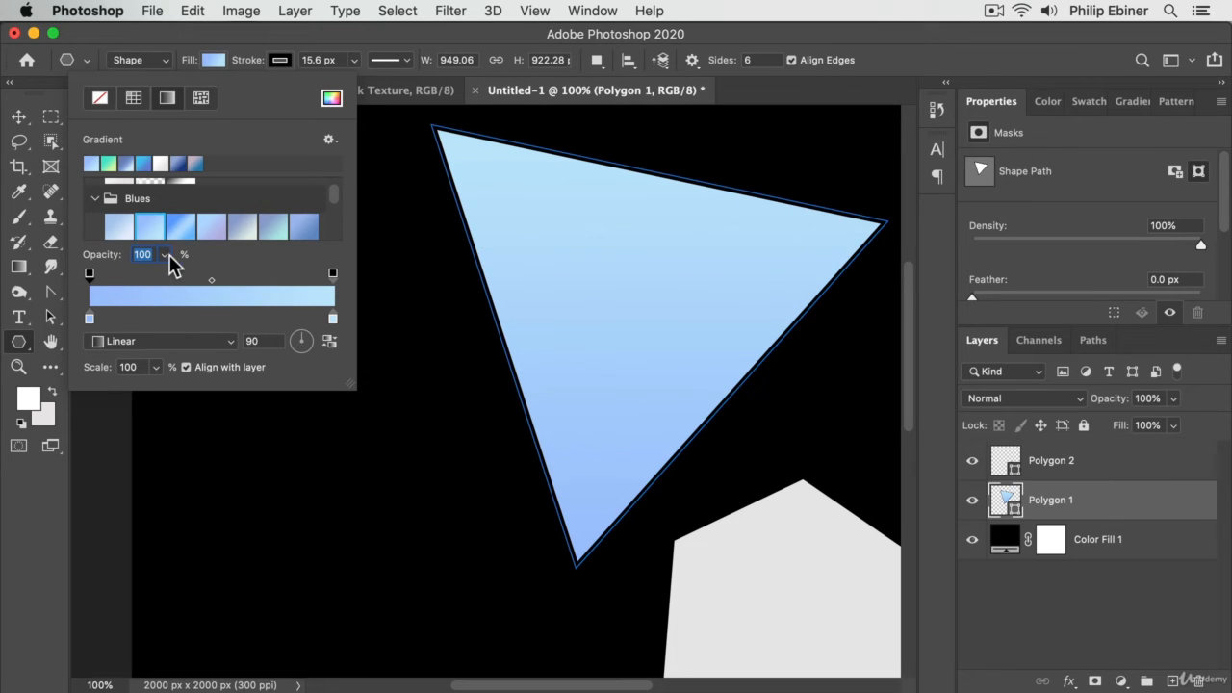
type("0")
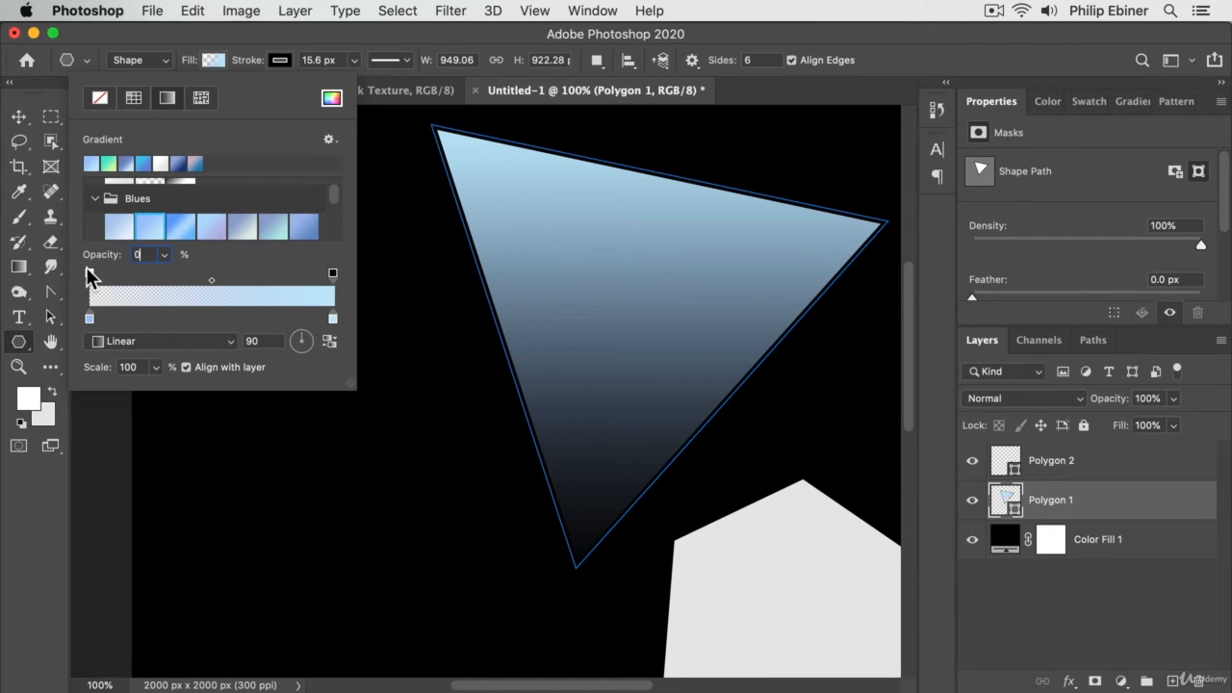
left_click(145, 256)
left_click(166, 255)
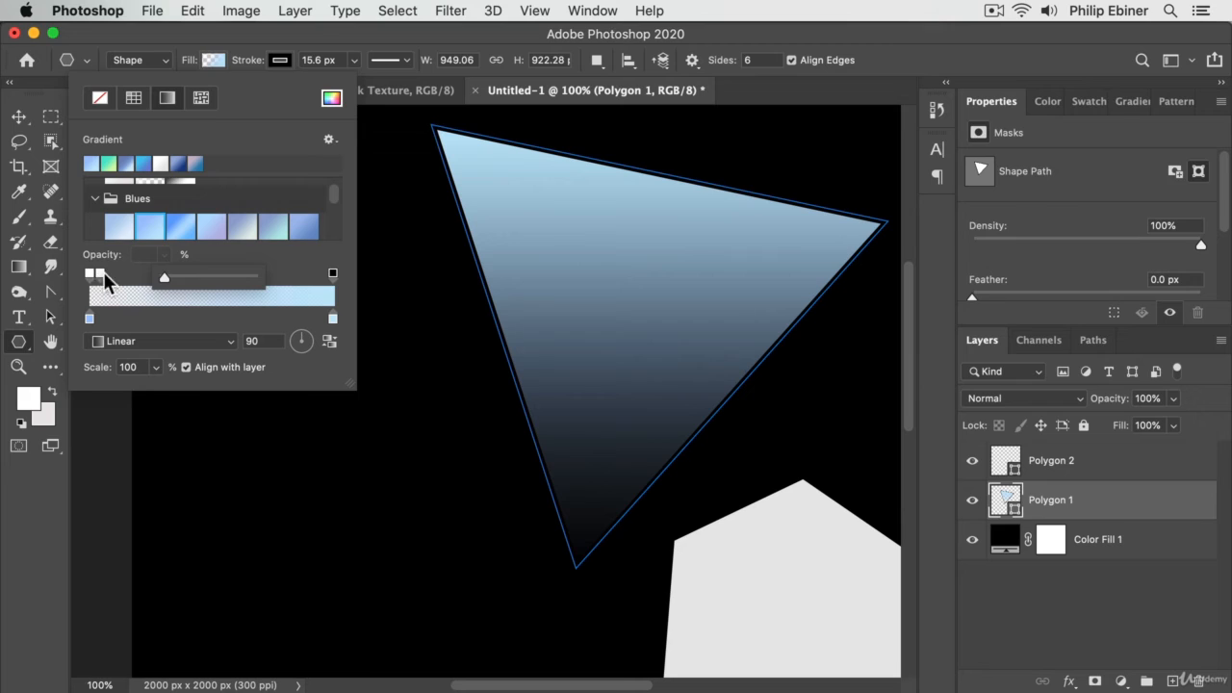
left_click(223, 258)
left_click(91, 273)
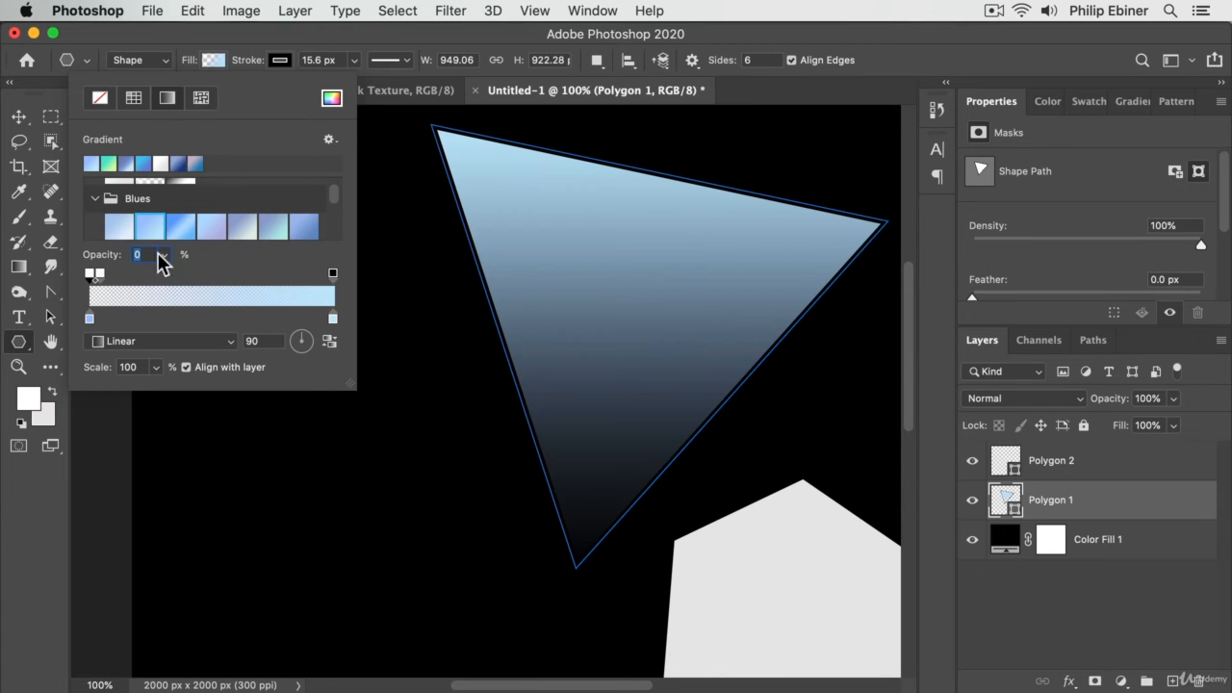
type("100")
key("Tab")
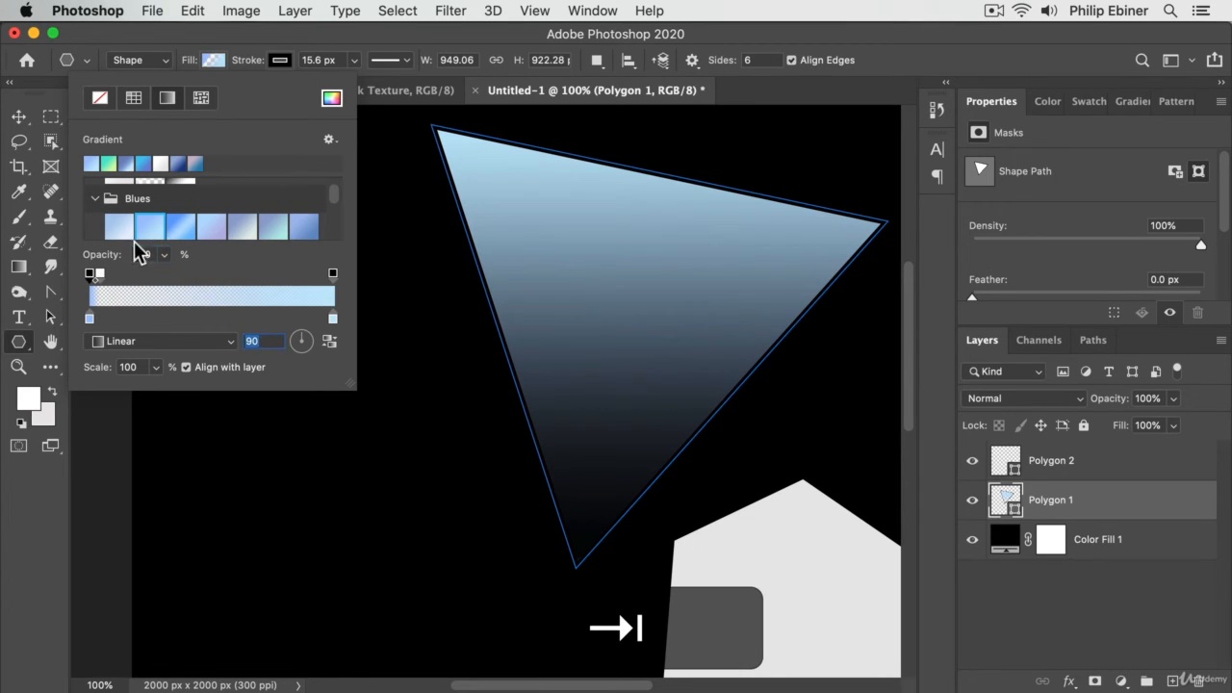
left_click(99, 272)
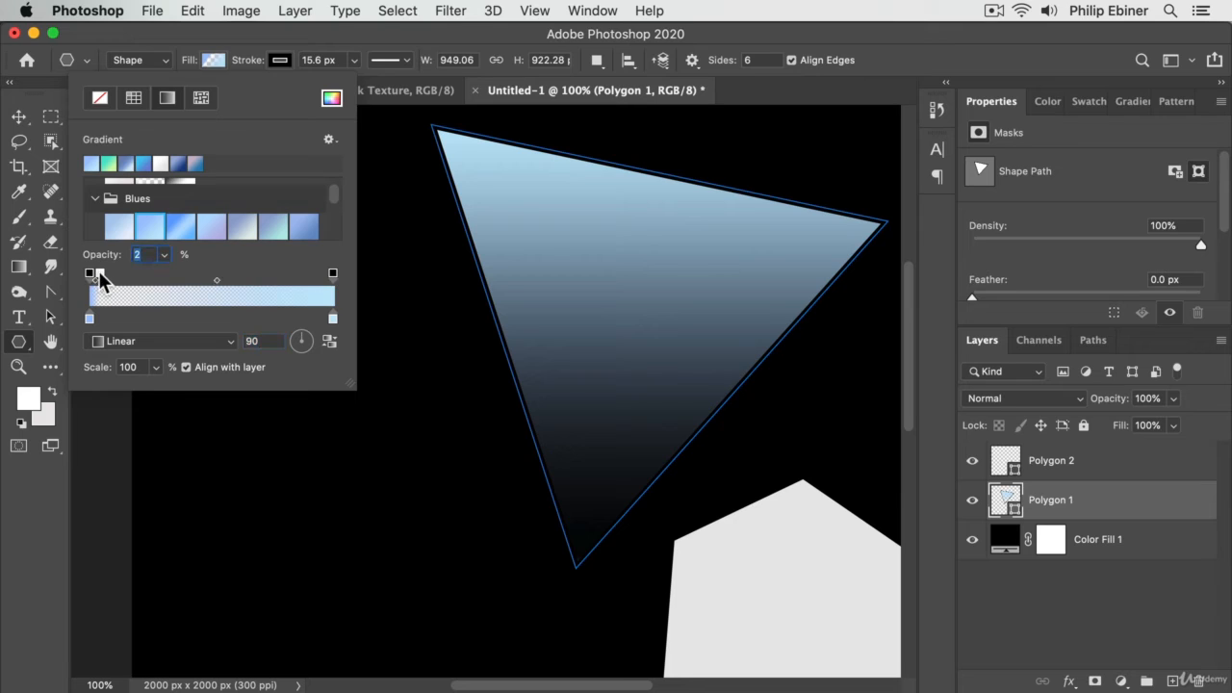
left_click_drag(100, 273, 19, 335)
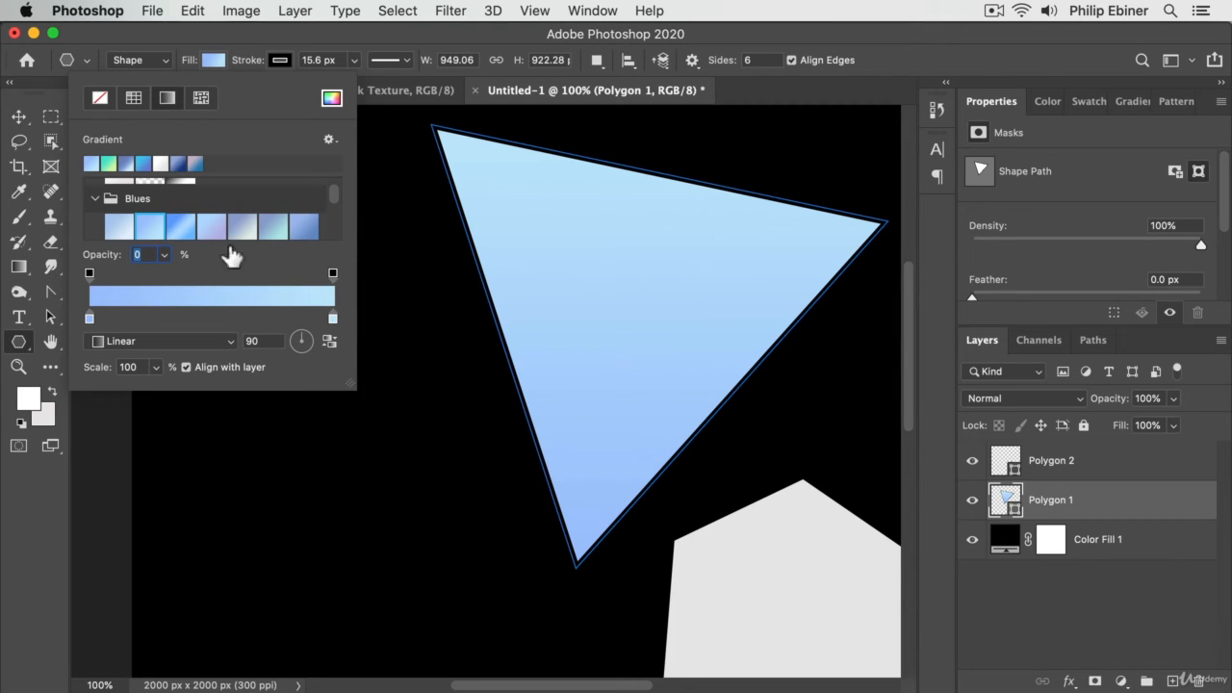
Zoom out to 50% and delete both the triangle and hexagon shapes
left_click(19, 117)
key("z")
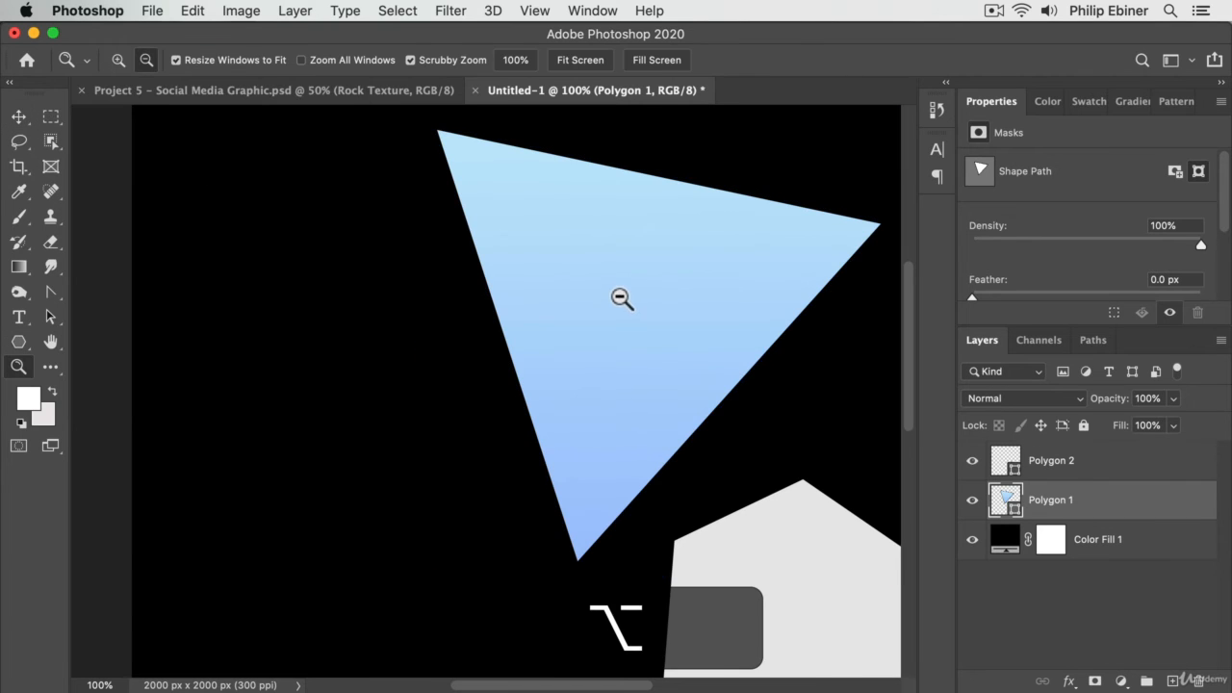
left_click(616, 298, "alt")
left_click(784, 476, "alt")
left_click_drag(276, 269, 427, 371)
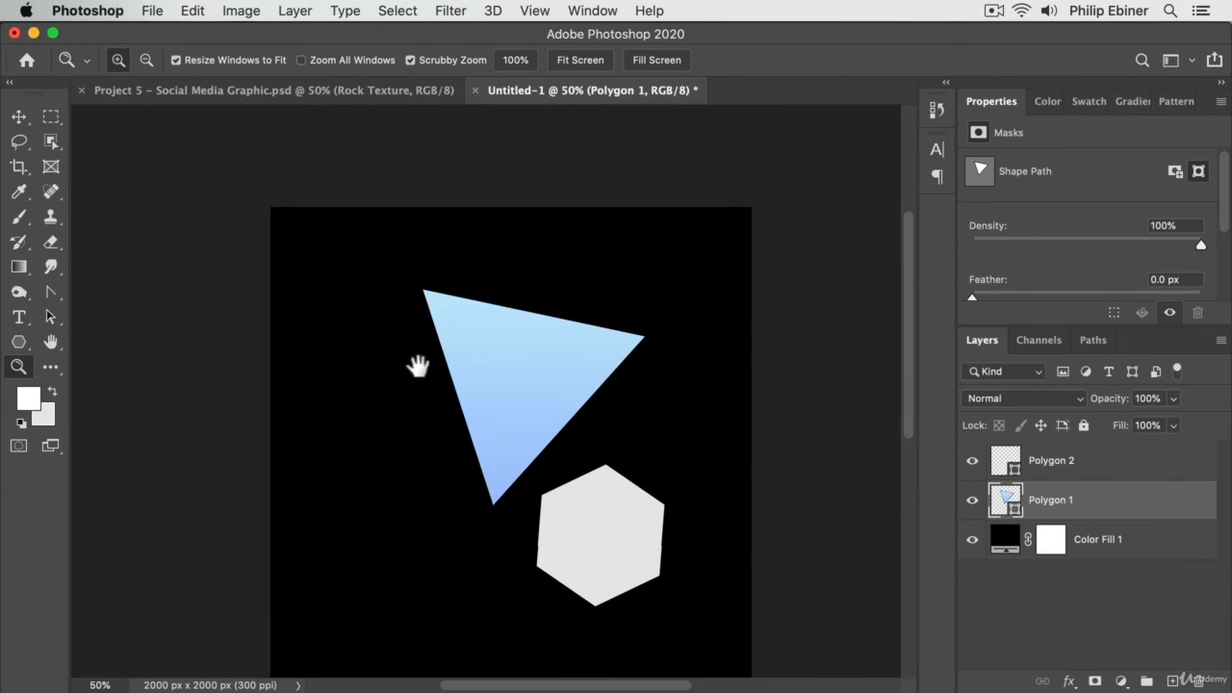
key("v")
key("BackSpace")
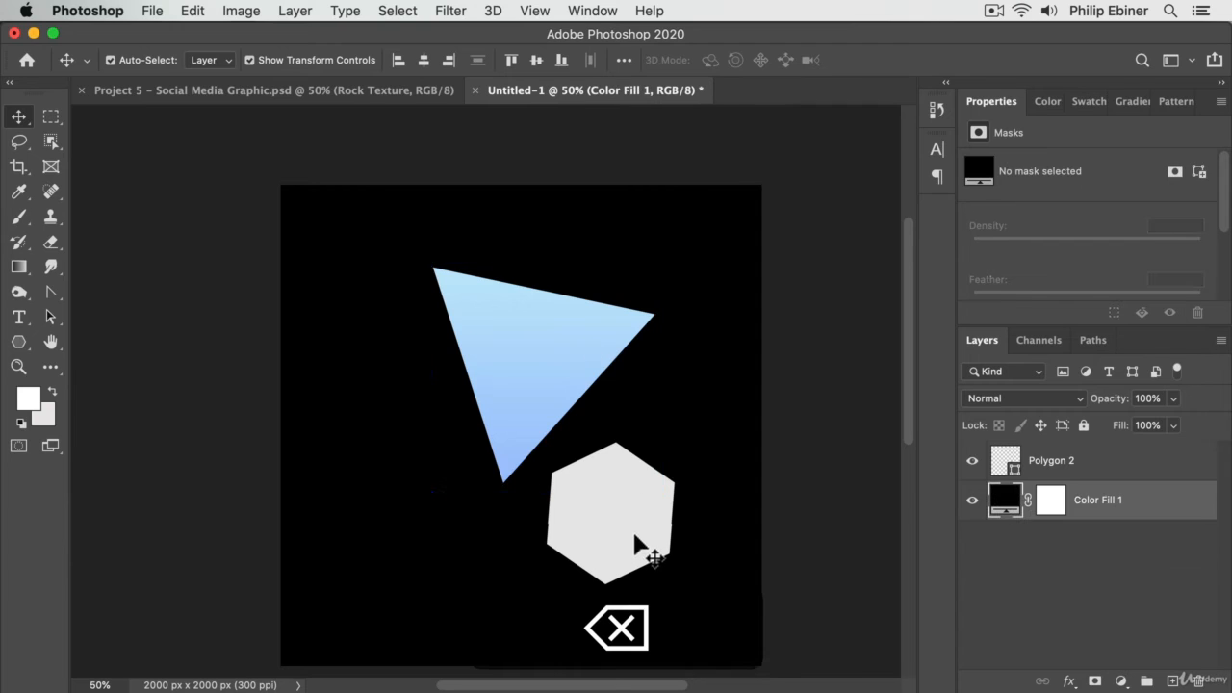
left_click(647, 522)
key("BackSpace")
Draw a wide rectangle across the lower canvas with the Rectangle Tool
left_click(18, 341)
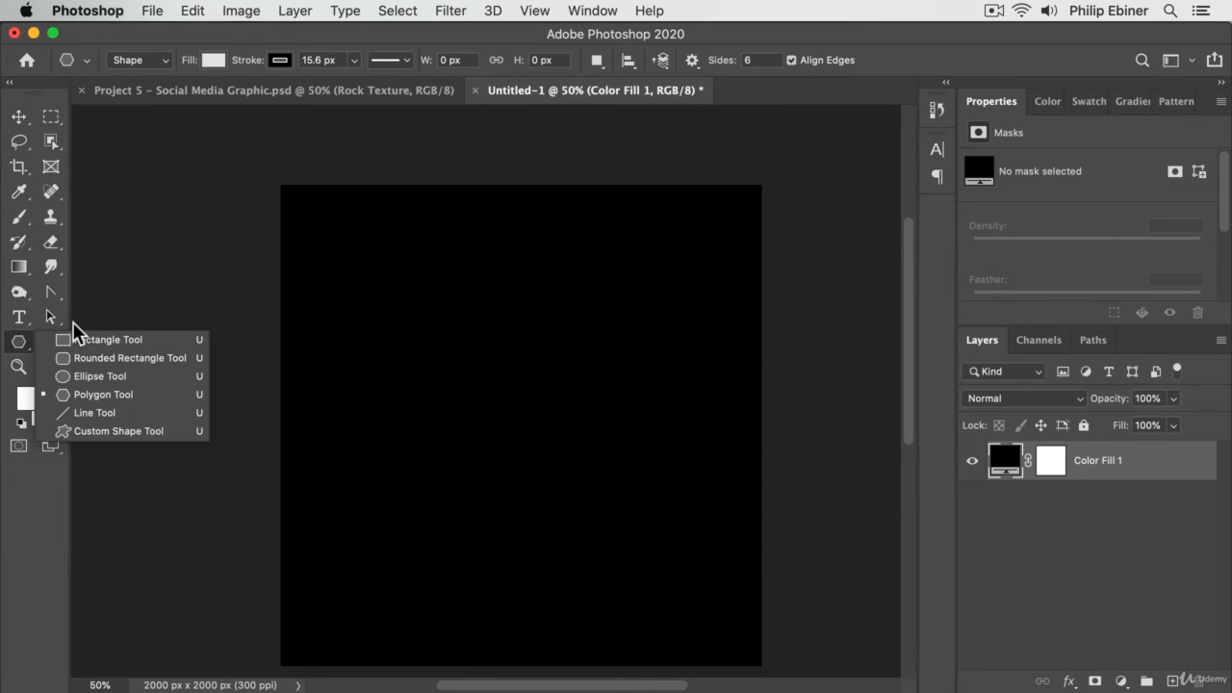
left_click(97, 339)
left_click_drag(222, 440, 847, 631)
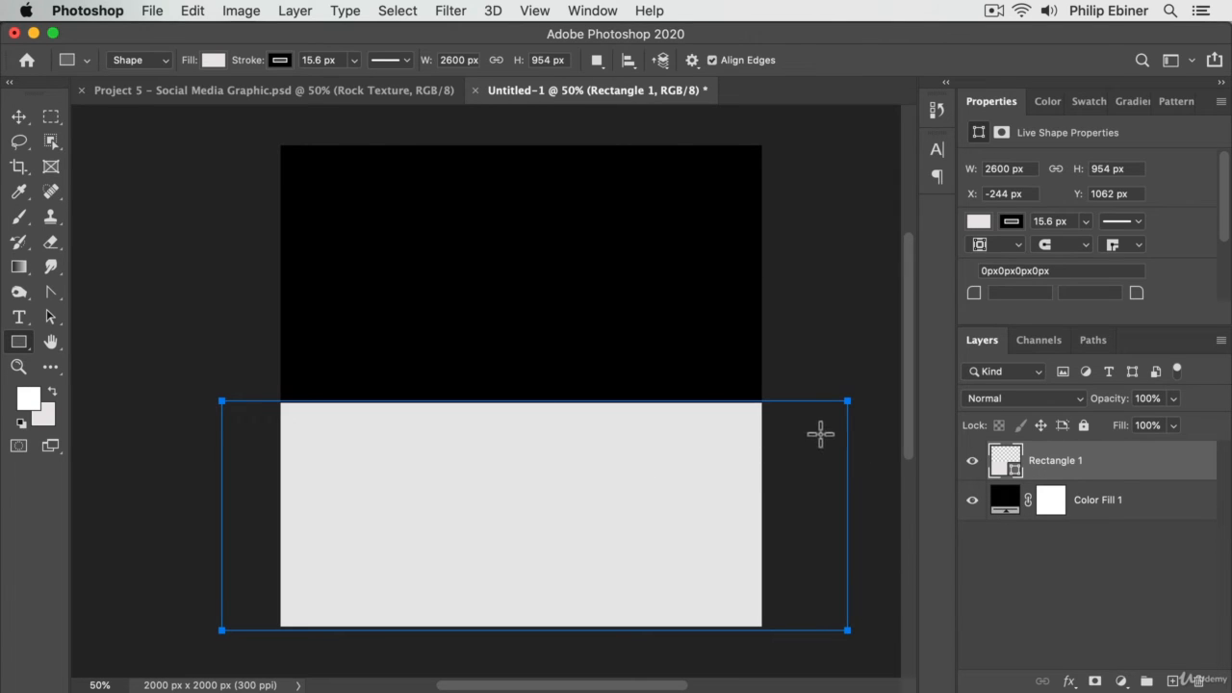
Give the rectangle a gradient fill with its white-end stop at 0% opacity
left_click(208, 60)
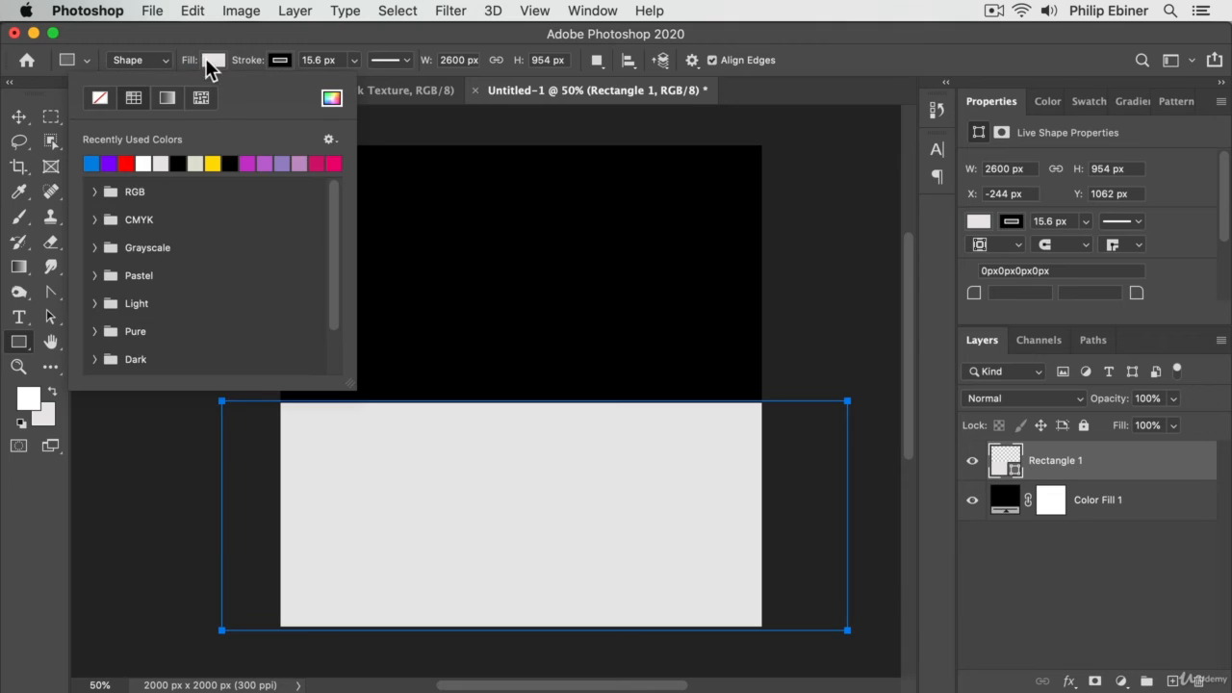
left_click(167, 98)
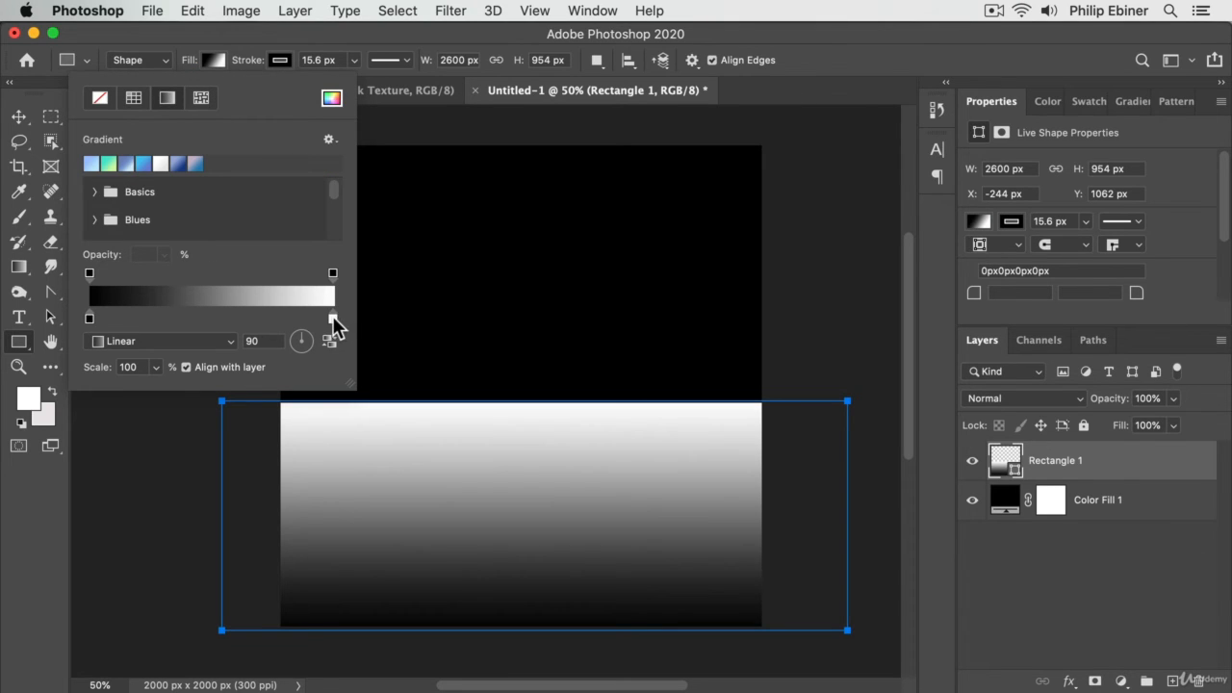
left_click(332, 274)
left_click(164, 253)
left_click_drag(164, 275, 6, 281)
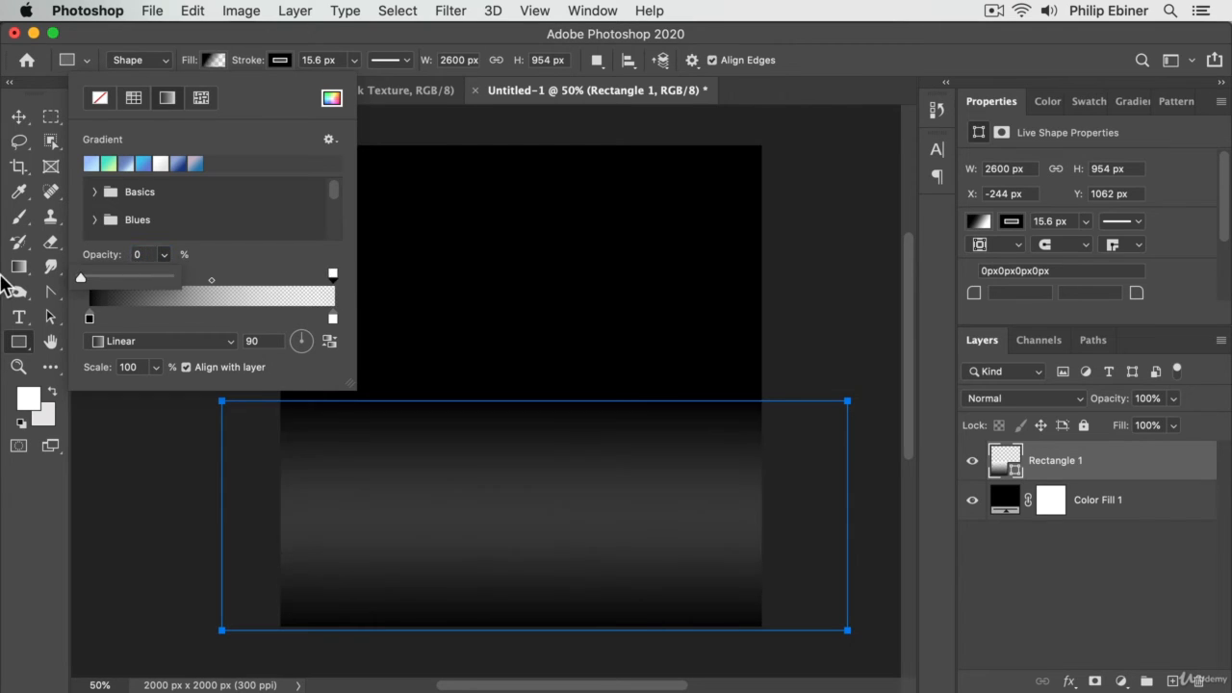
key("v")
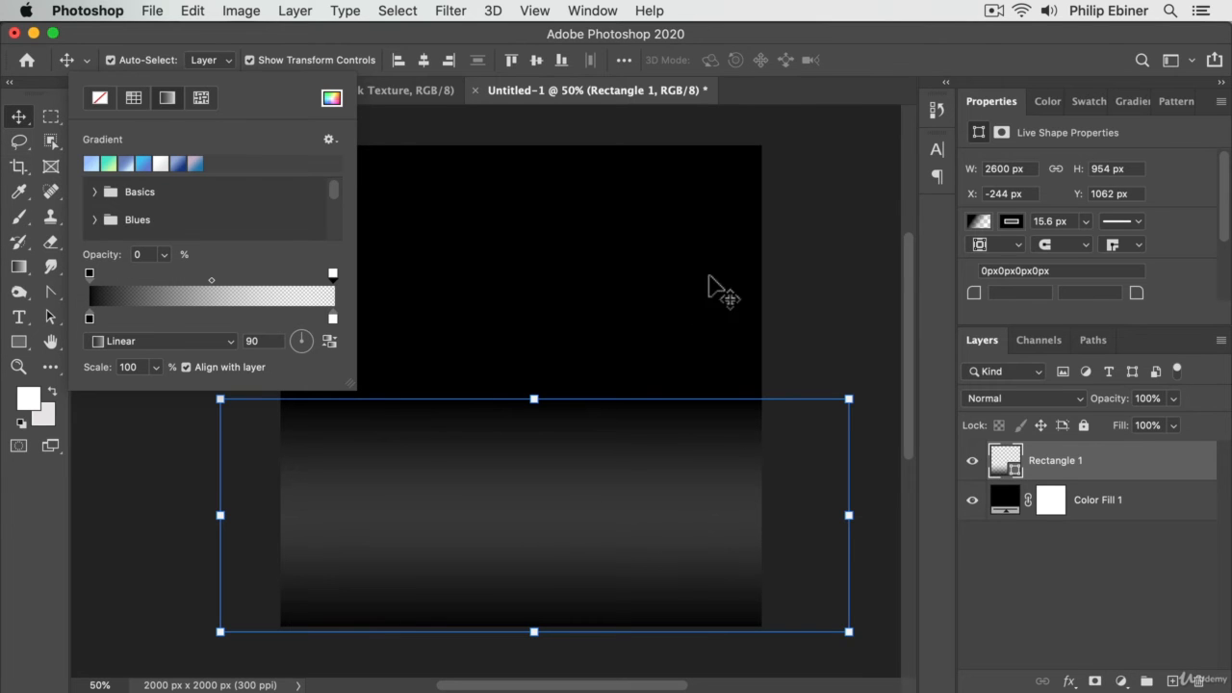
left_click(799, 351)
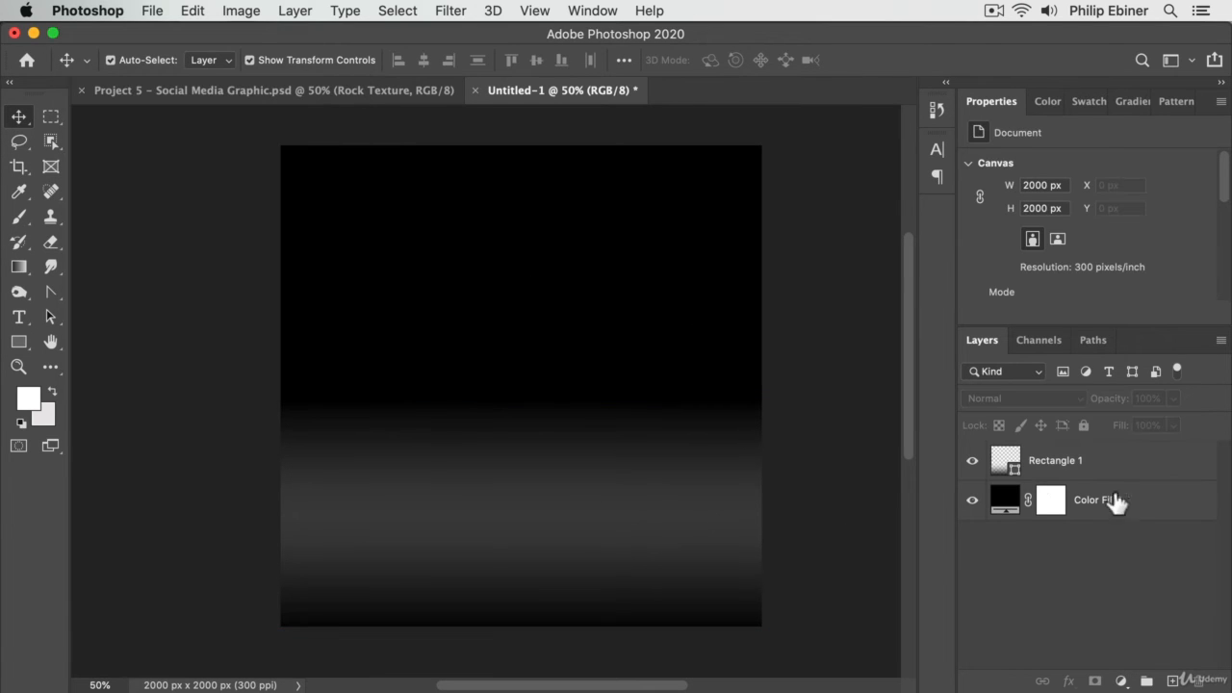
Hide the Color Fill 1 layer and set the rectangle's stroke to no colour
left_click(973, 501)
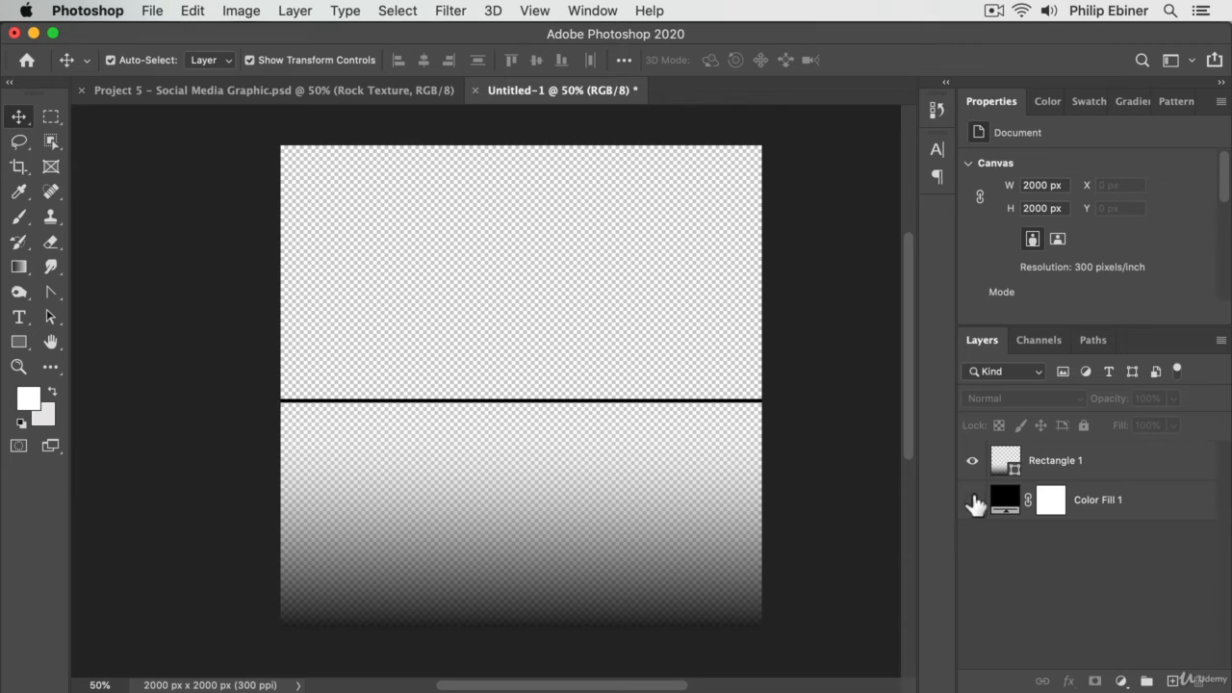
left_click(509, 509)
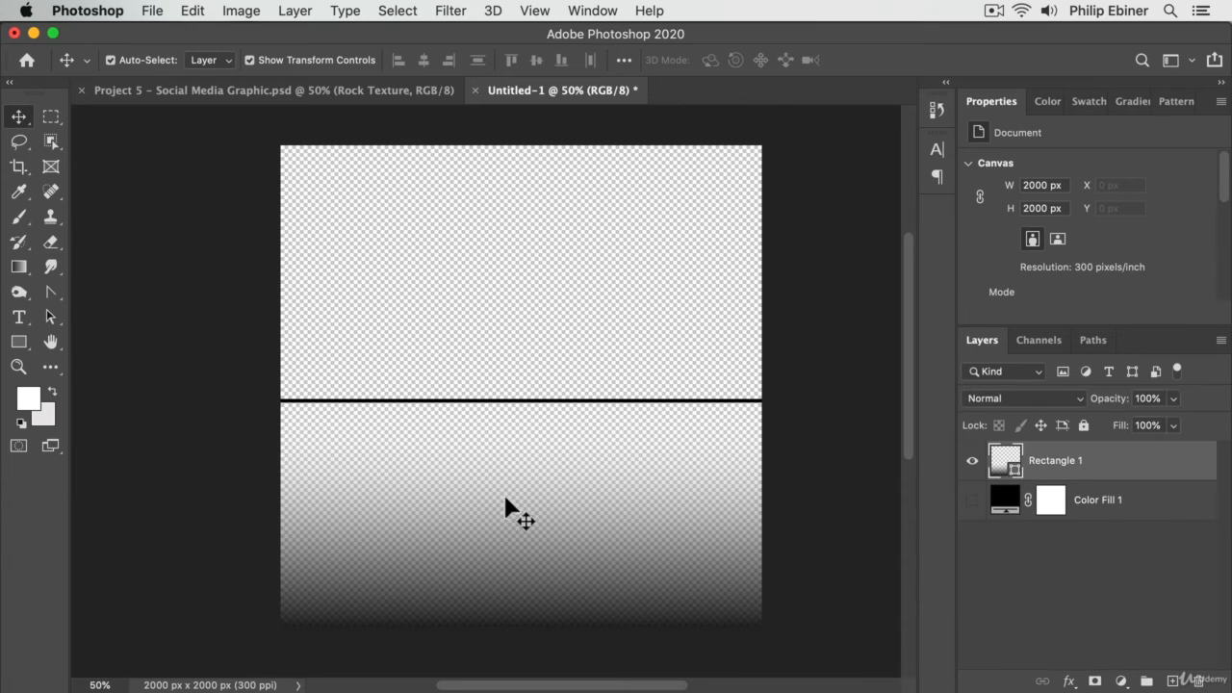
left_click(18, 342)
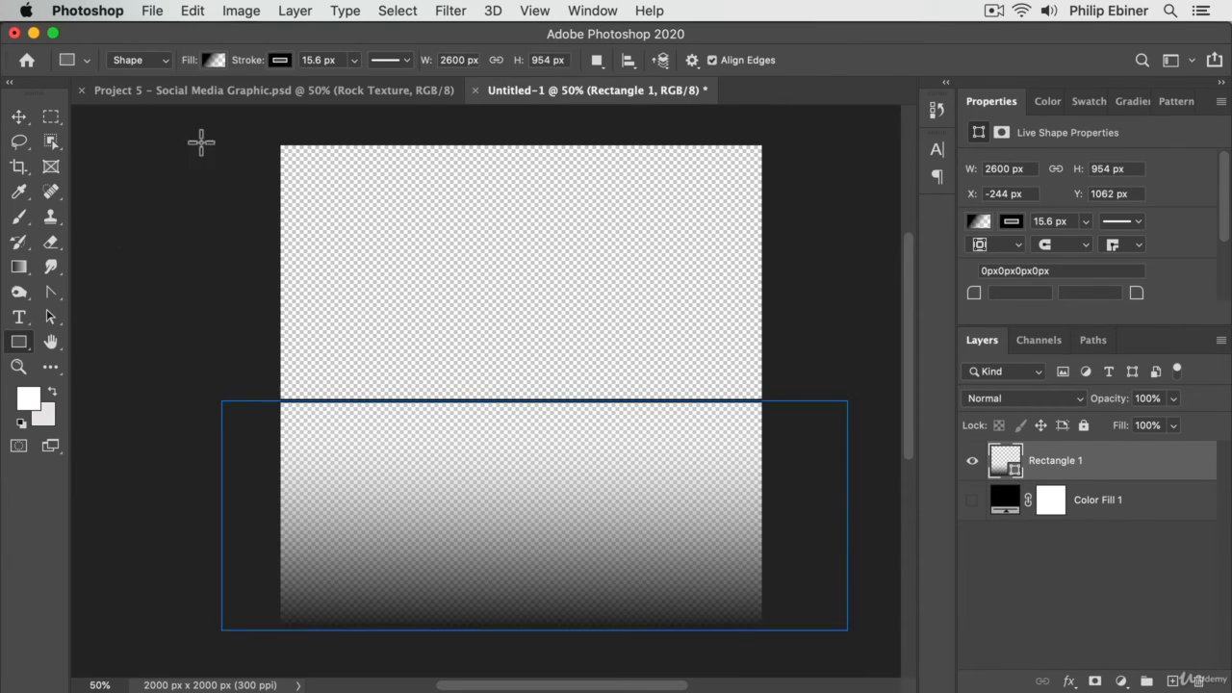
left_click(273, 60)
left_click(168, 97)
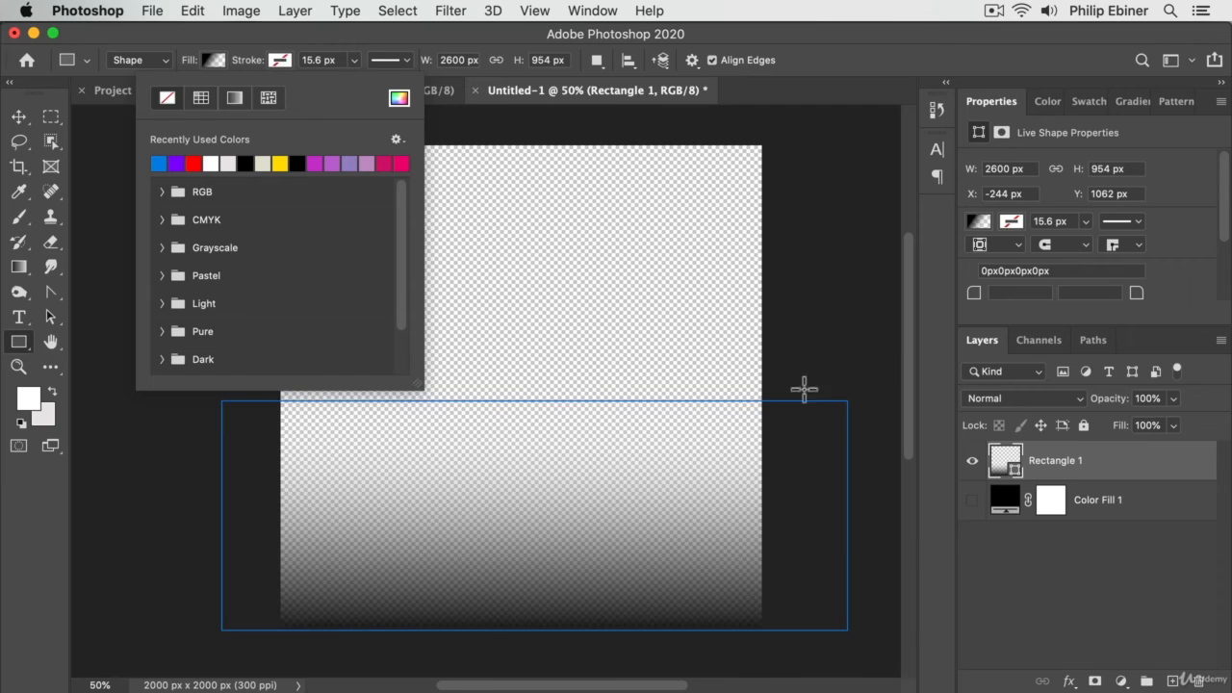
left_click(805, 390)
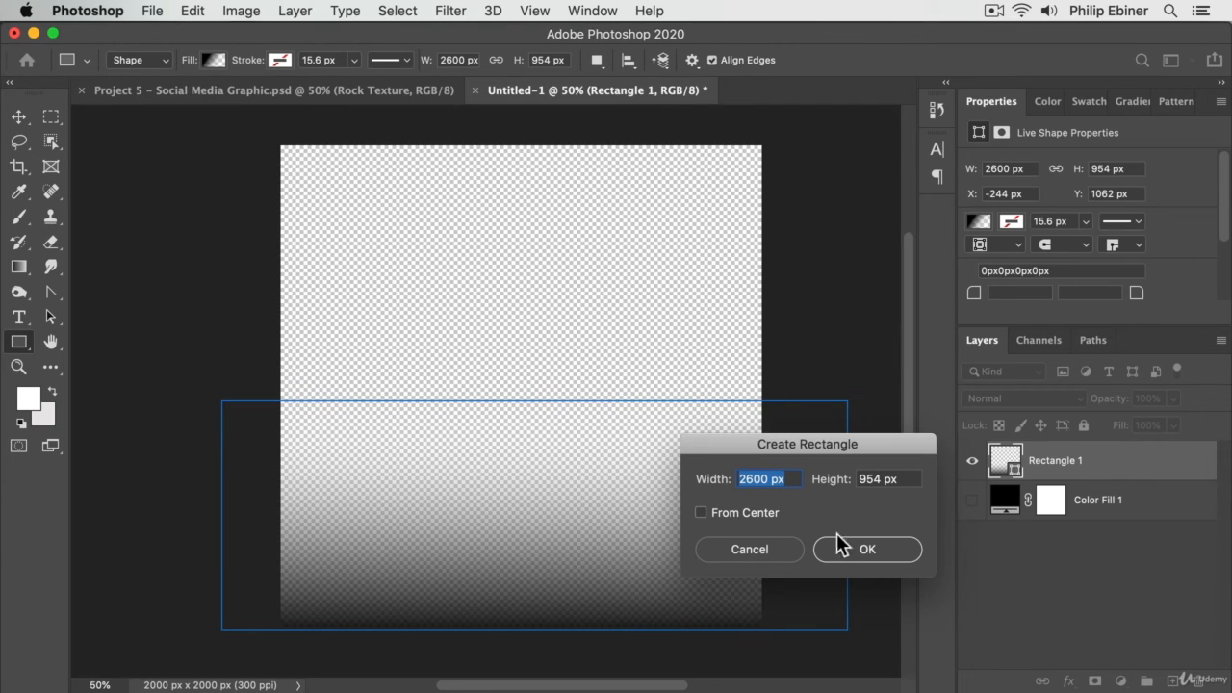
left_click(784, 550)
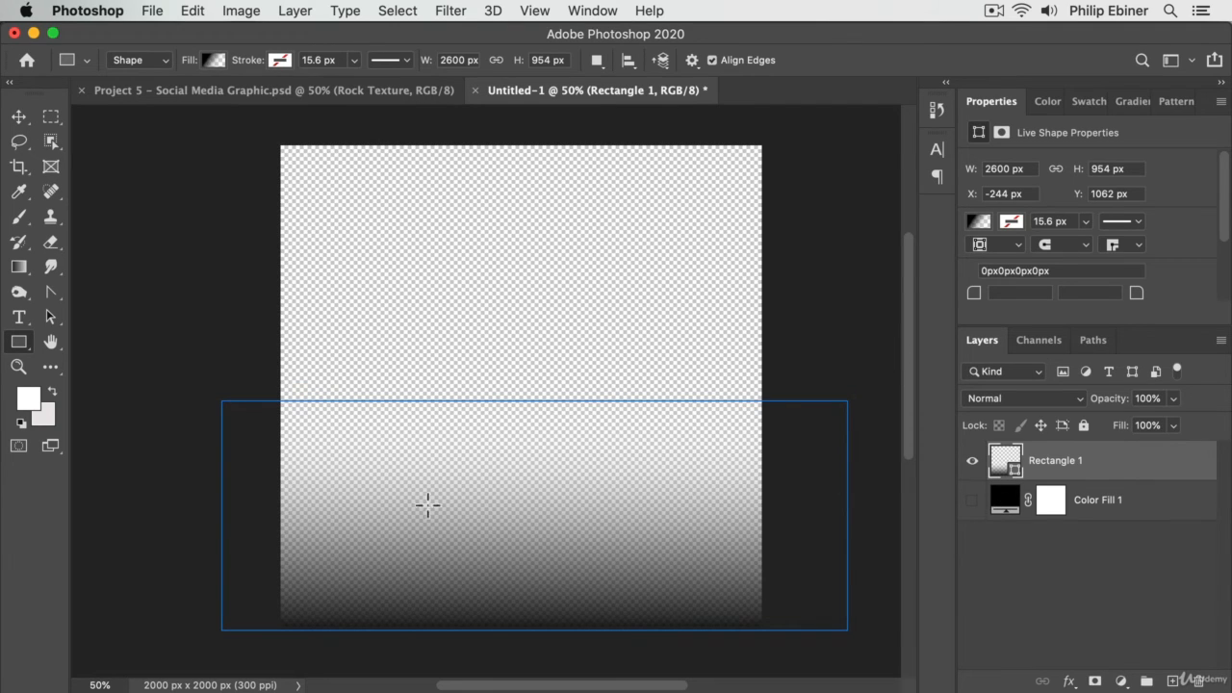
Scale the rectangle up to about 106.5% and shift it slightly left
key("v")
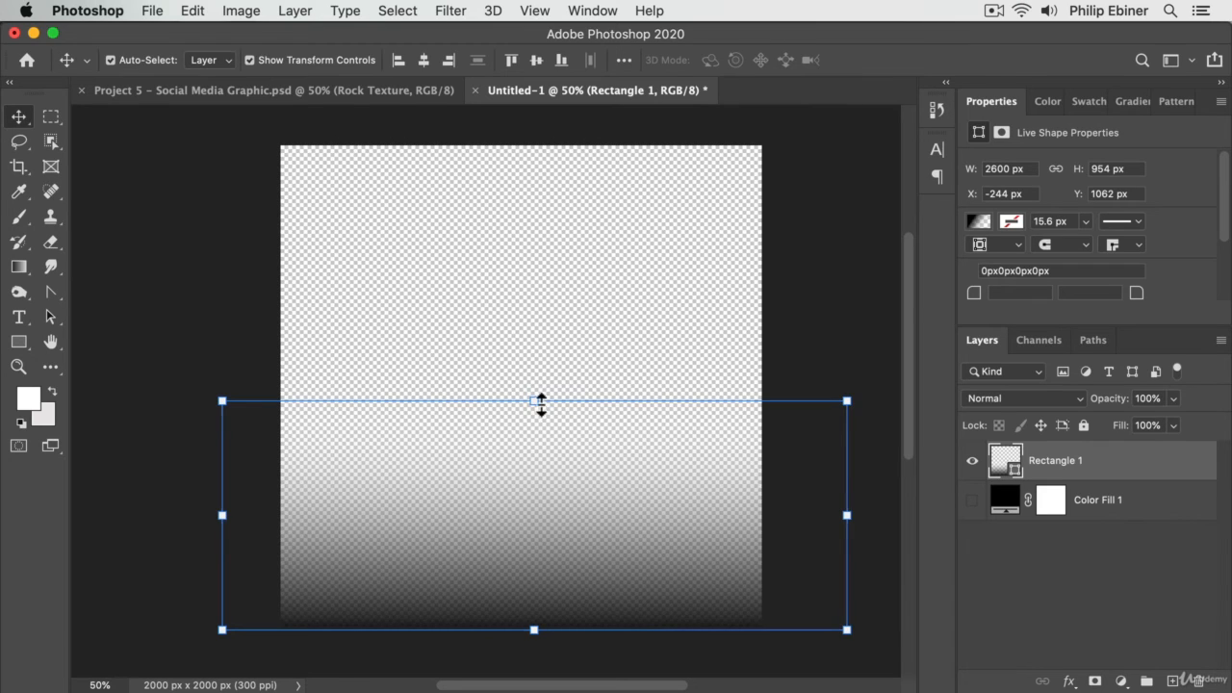
mouse_move(541, 401)
left_mouse_down()
mouse_move(529, 311)
mouse_move(537, 387)
left_mouse_up()
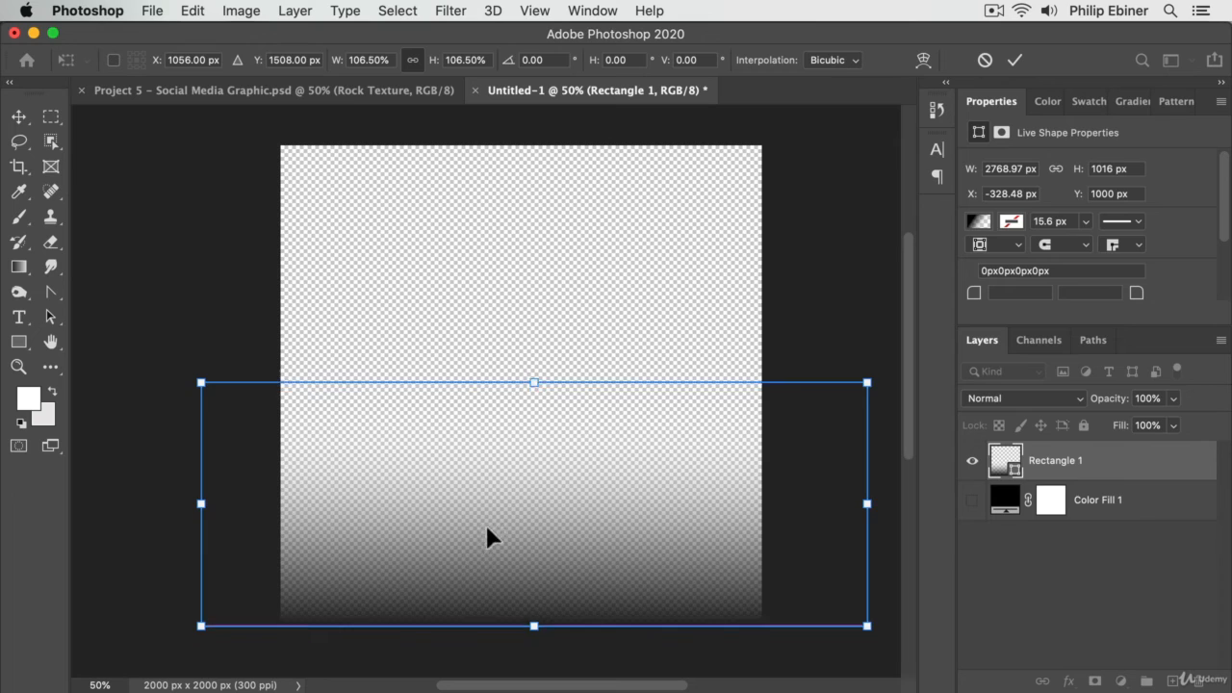
left_click_drag(486, 536, 481, 536)
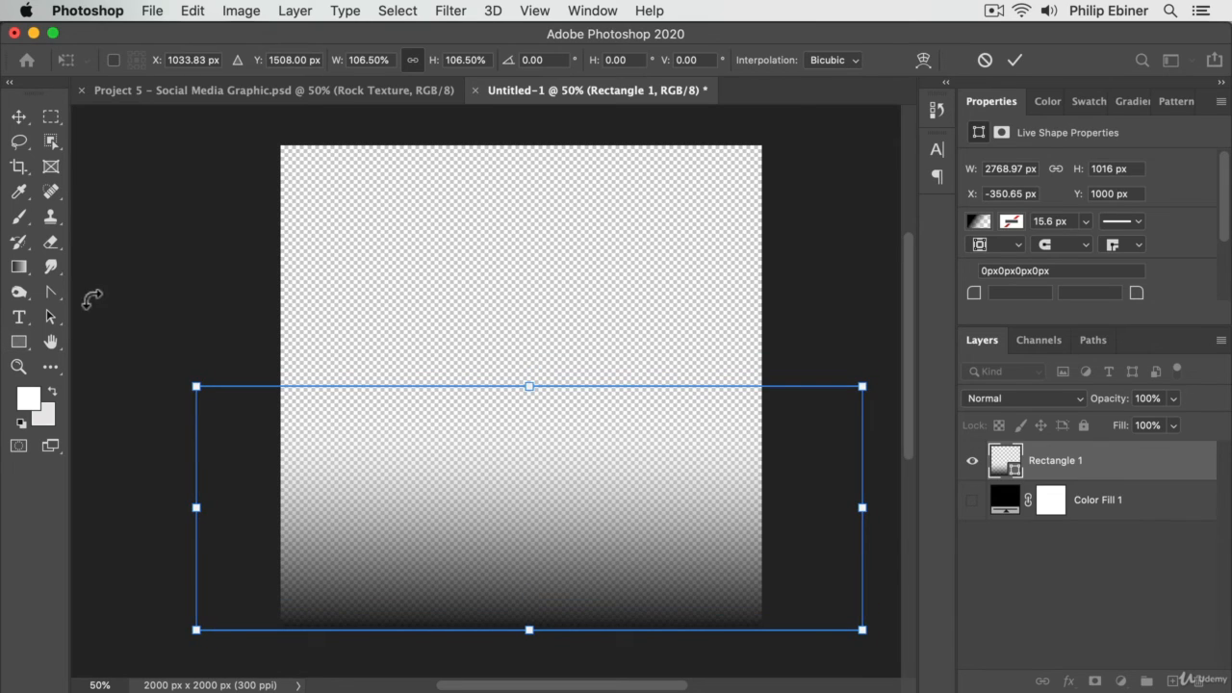
Commit the rectangle transform and add a text layer with the author's name
left_click(18, 116)
left_click(18, 317)
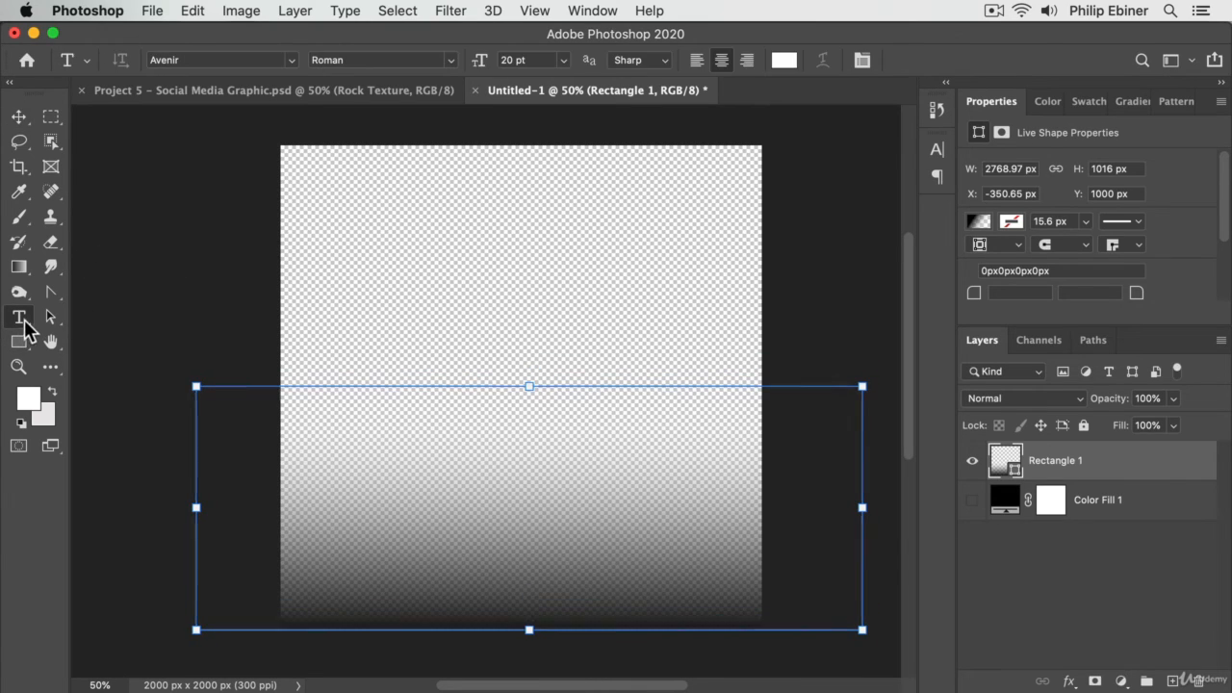
left_click(365, 294)
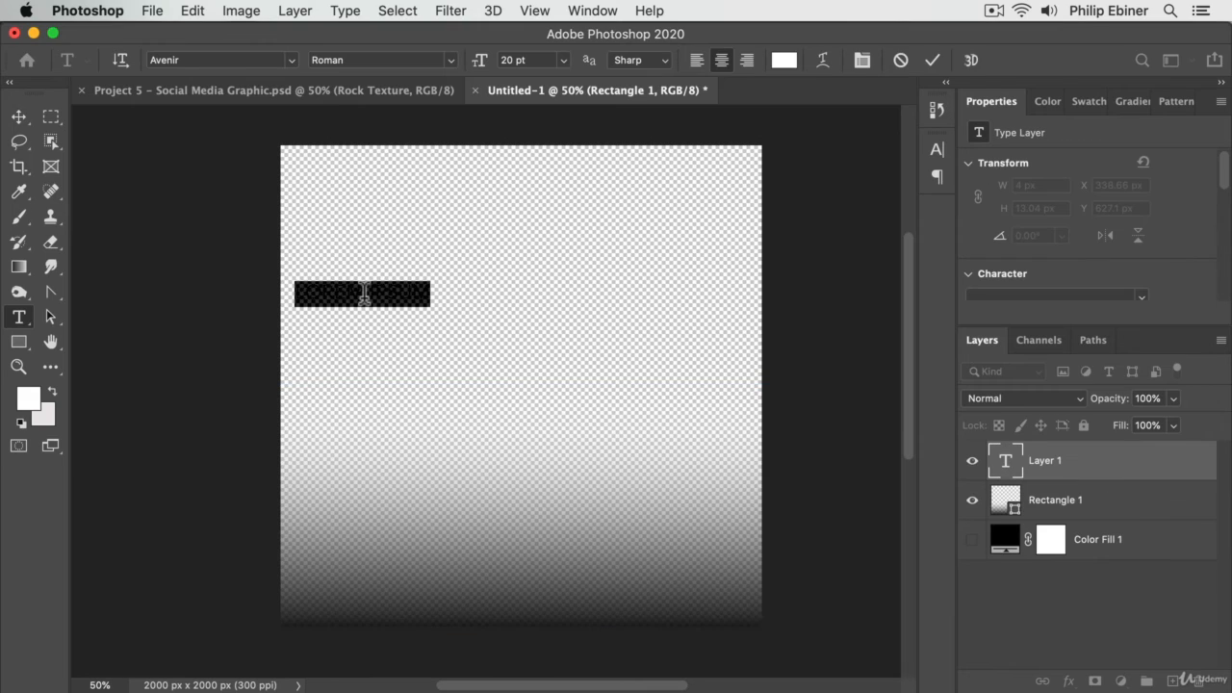
type("ThIL ")
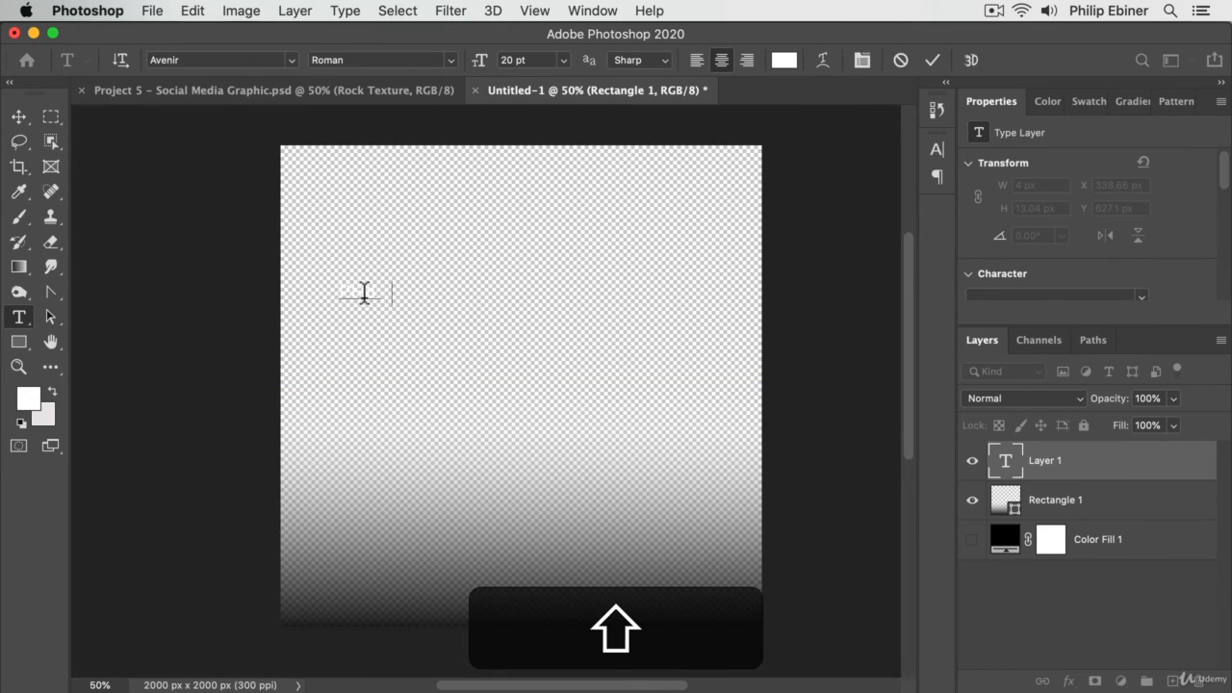
type("EBINER")
Enlarge the name text to about 250% and position it near the lower left
left_click(18, 116)
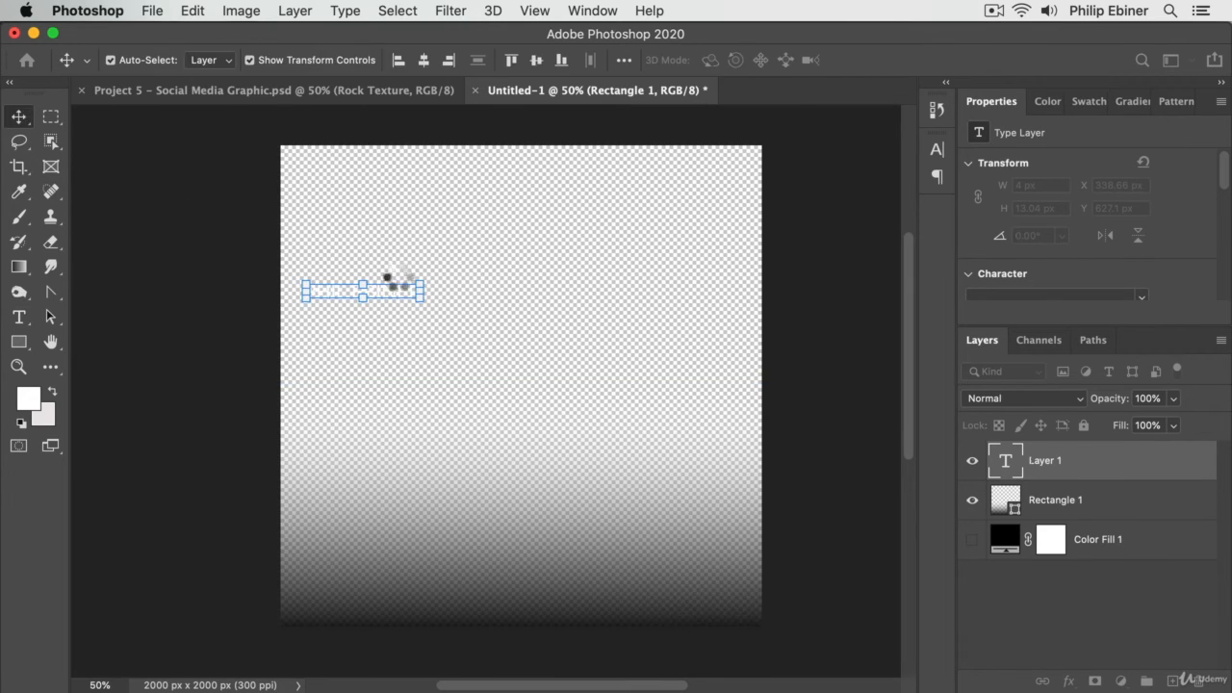
left_click_drag(424, 283, 616, 174)
left_click_drag(522, 301, 599, 603)
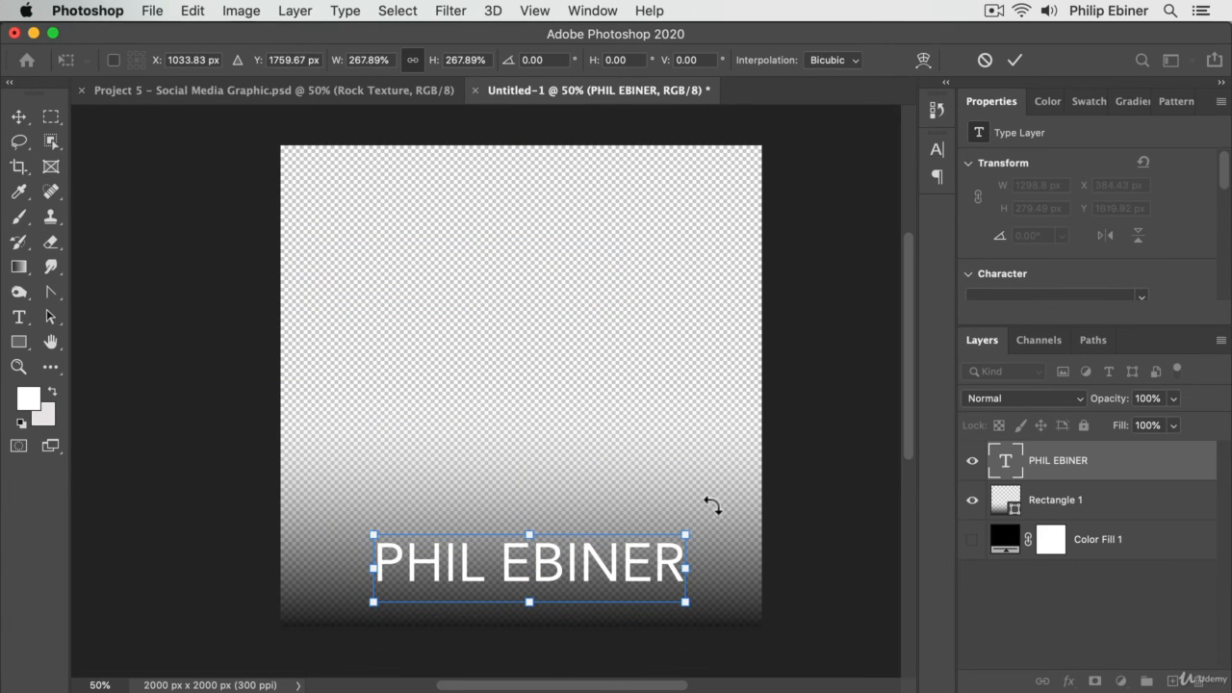
left_click_drag(686, 534, 533, 569)
left_click_drag(469, 584, 596, 511)
left_click_drag(552, 553, 545, 550)
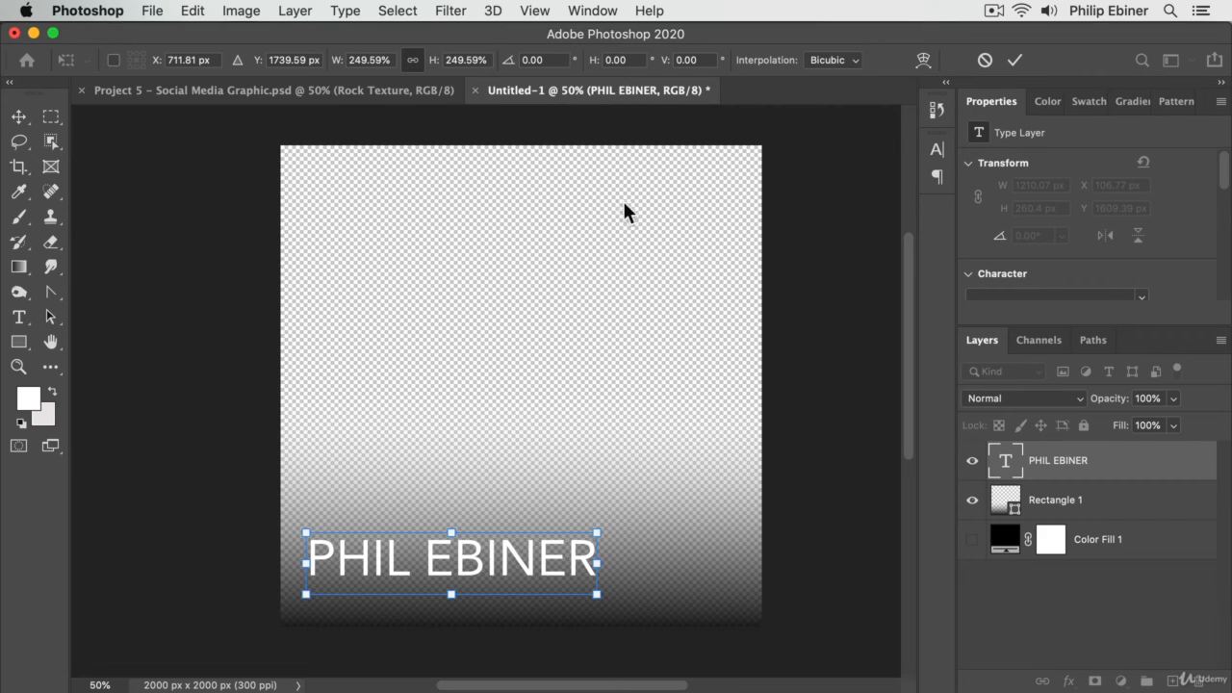
left_click_drag(542, 576, 544, 580)
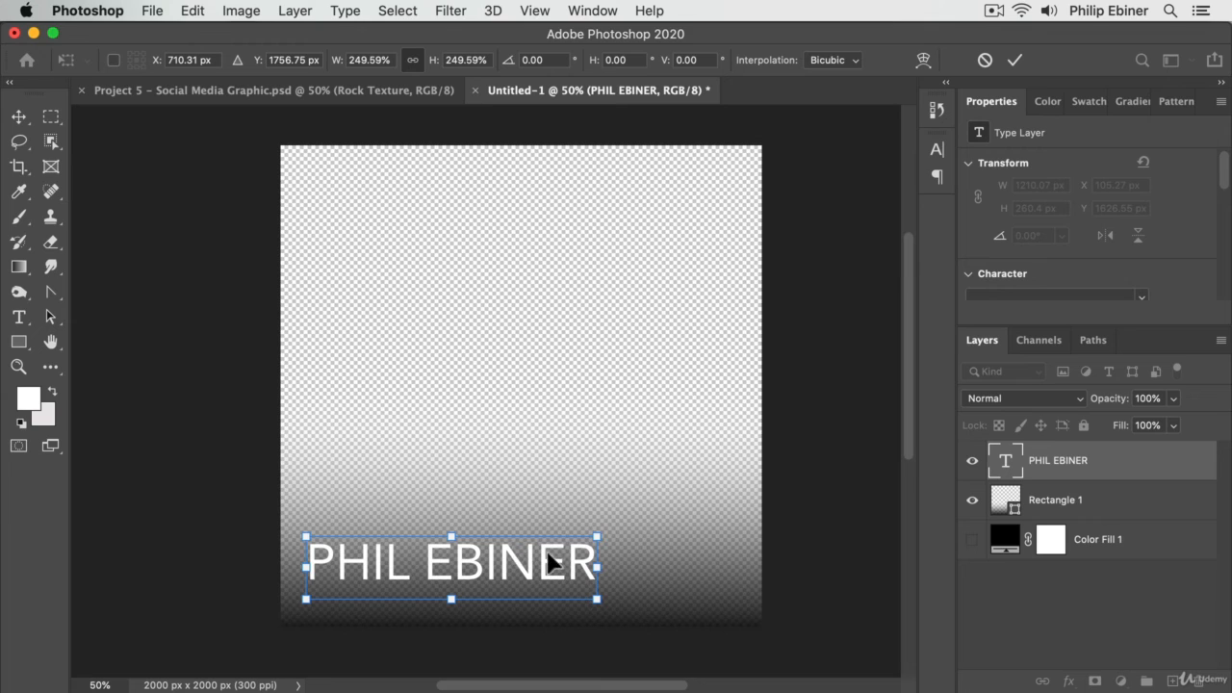
Commit the text transform and delete the name text layer
key("BackSpace")
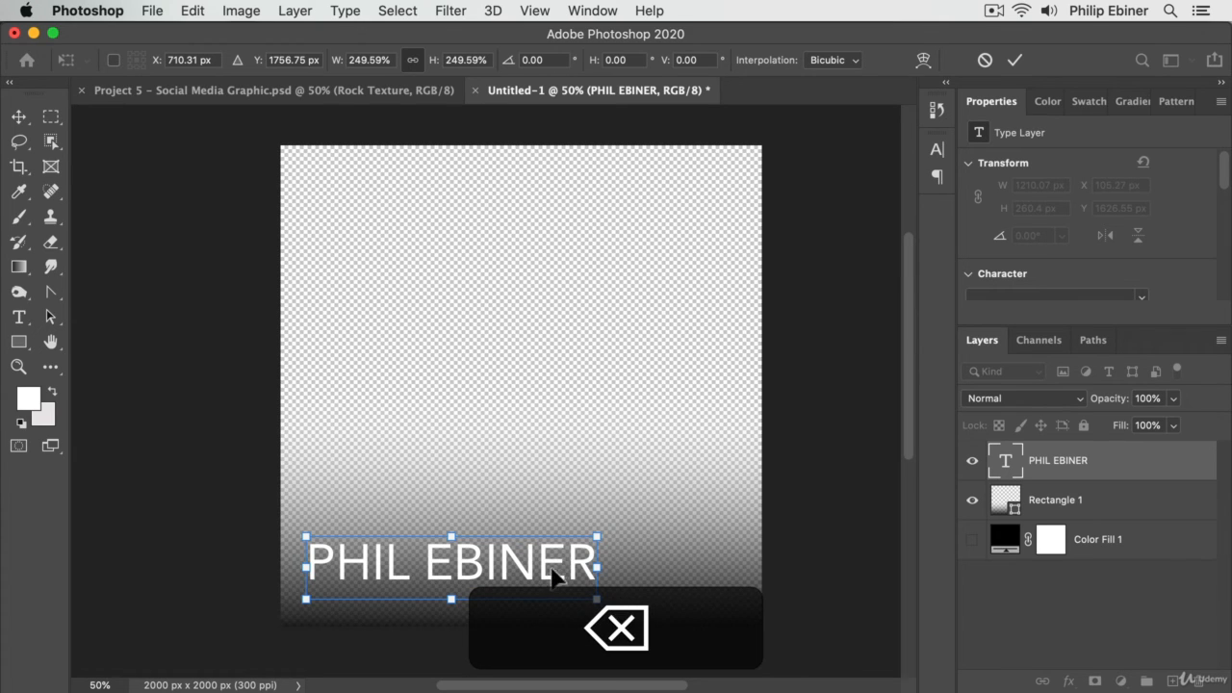
key("Return")
key("BackSpace")
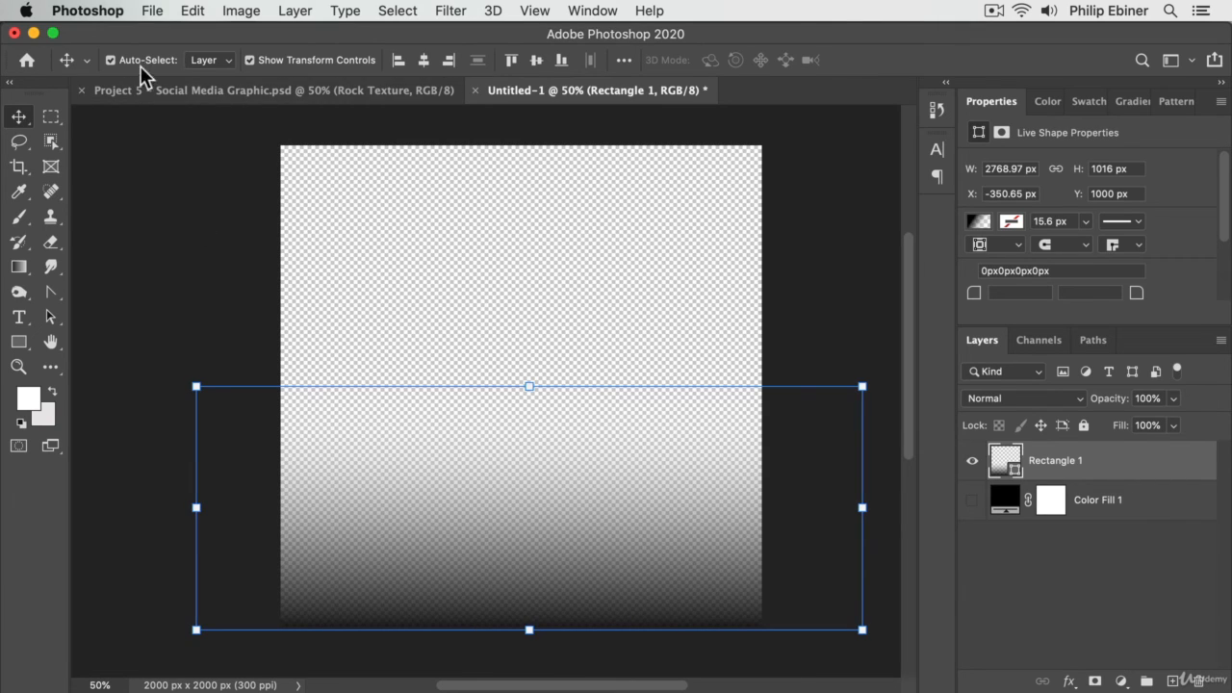
Restore the gradient's white stop to 100% opacity and rotate the gradient to about -26°
left_click(18, 342)
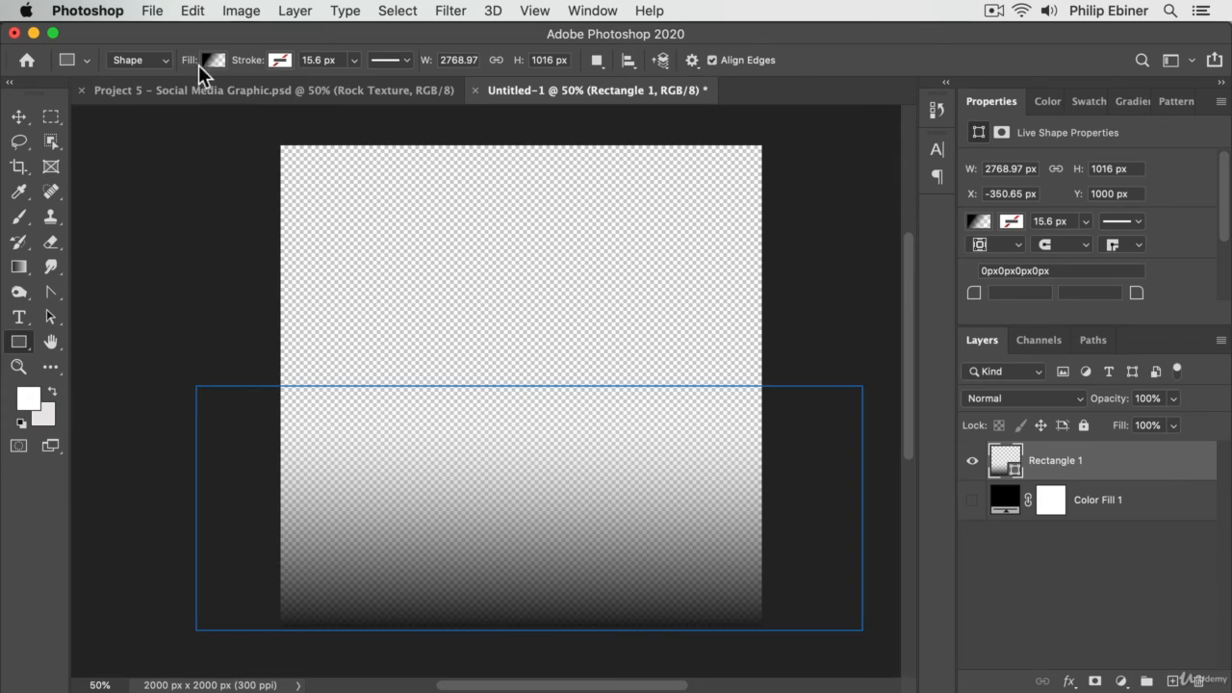
left_click(213, 60)
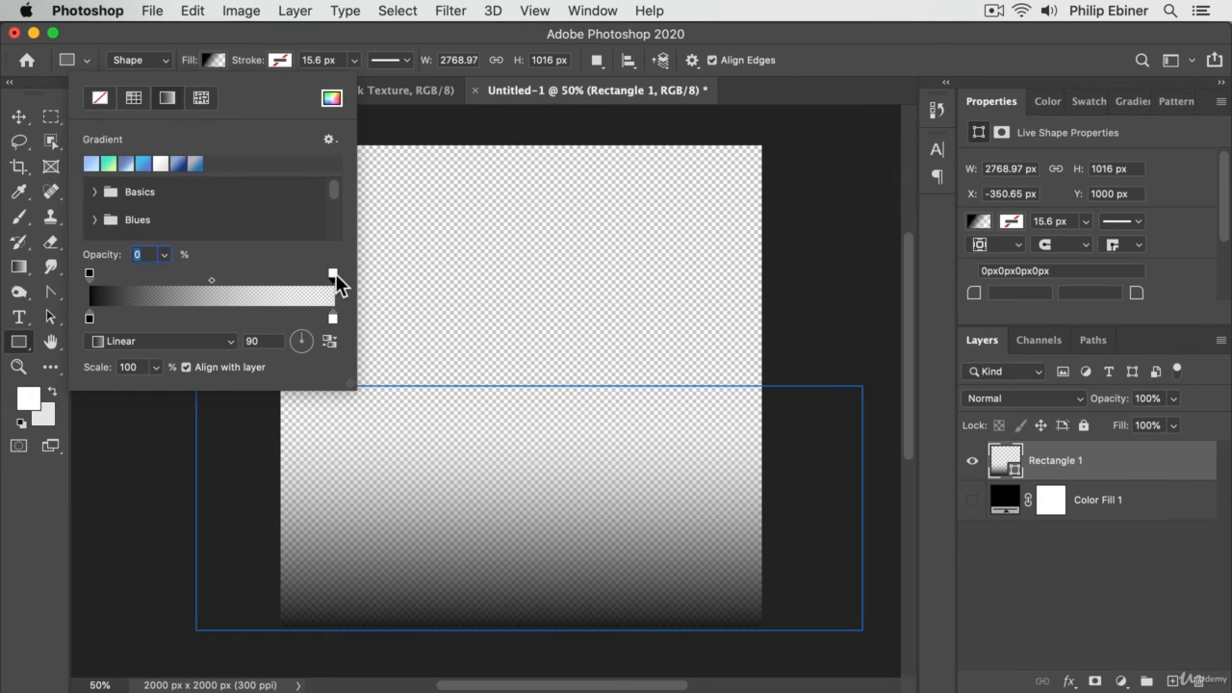
left_click(165, 256)
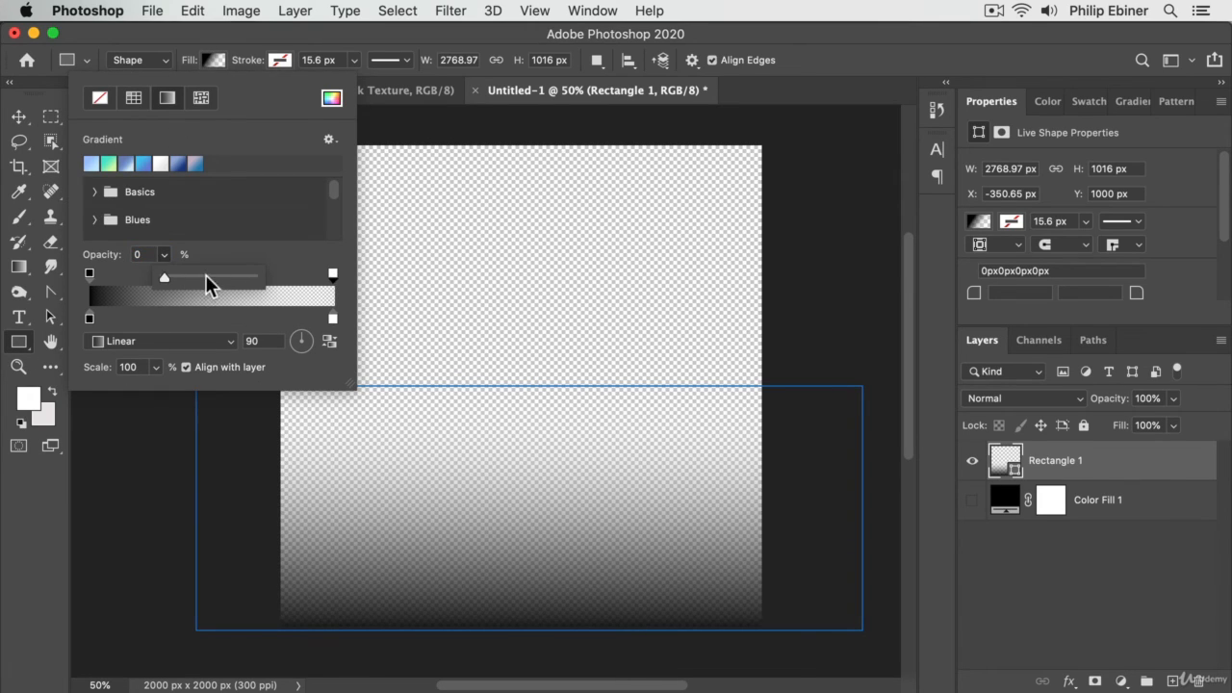
left_click_drag(205, 274, 350, 275)
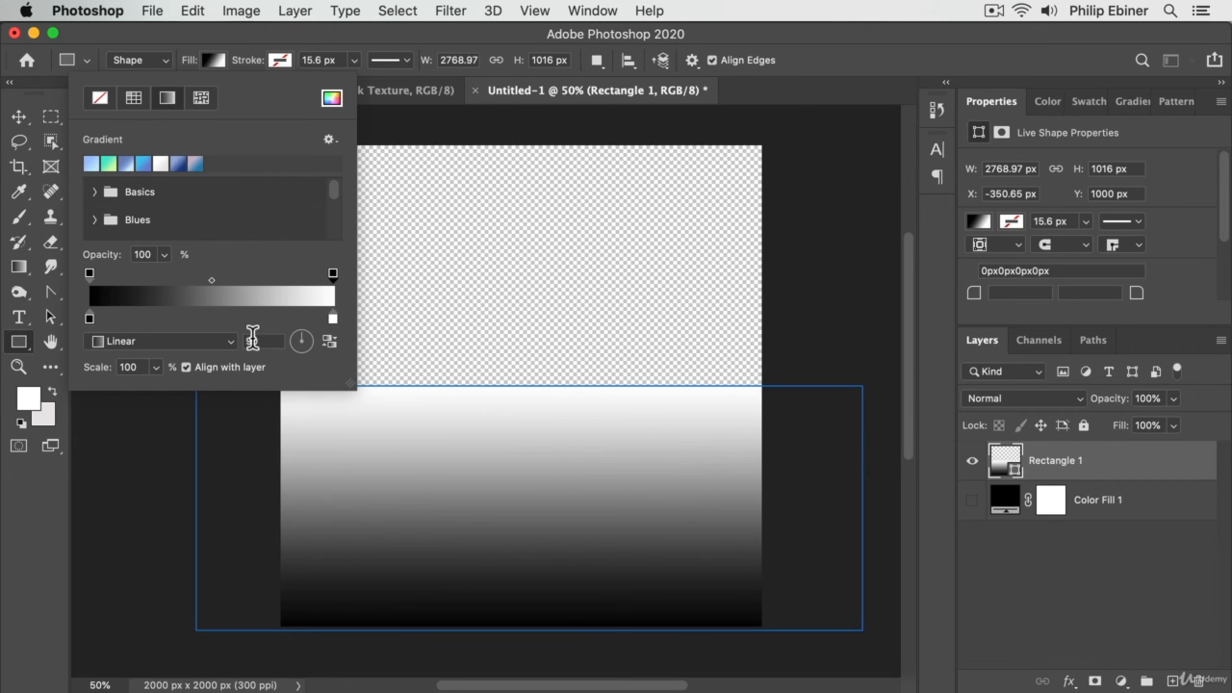
mouse_move(304, 335)
left_mouse_down()
mouse_move(292, 346)
mouse_move(303, 332)
mouse_move(307, 346)
left_mouse_up()
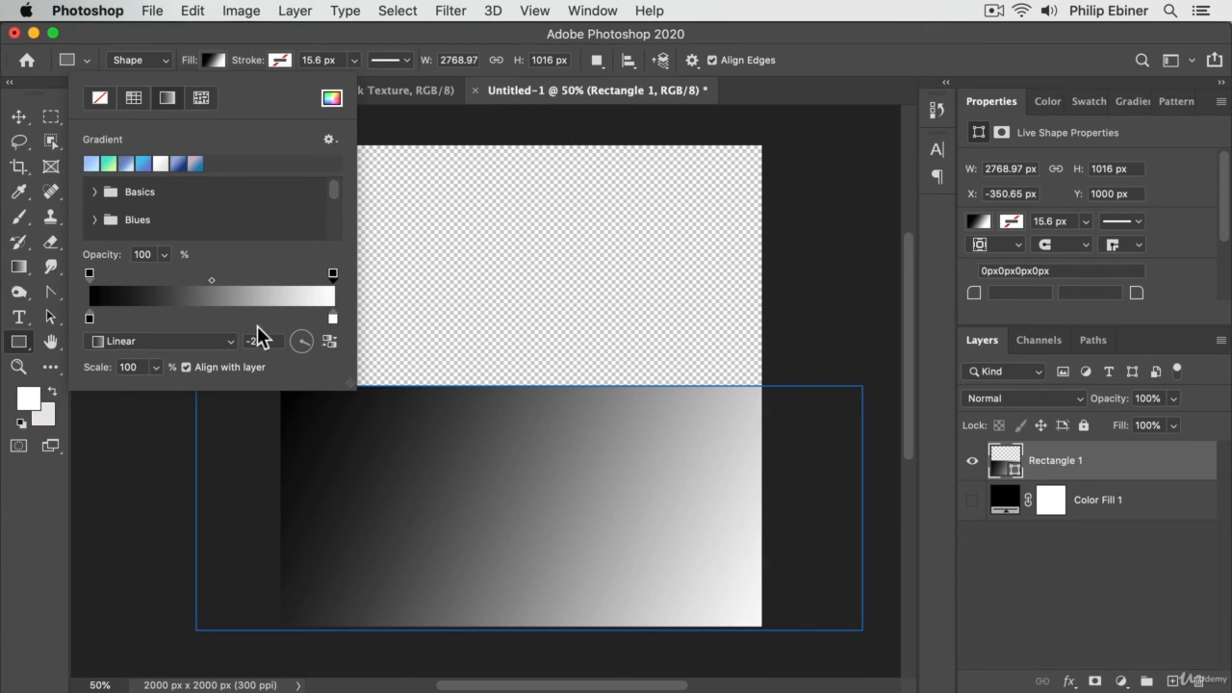
Try the Radial, Angle, Reflected and Diamond gradient styles, then return to Linear
left_click(136, 339)
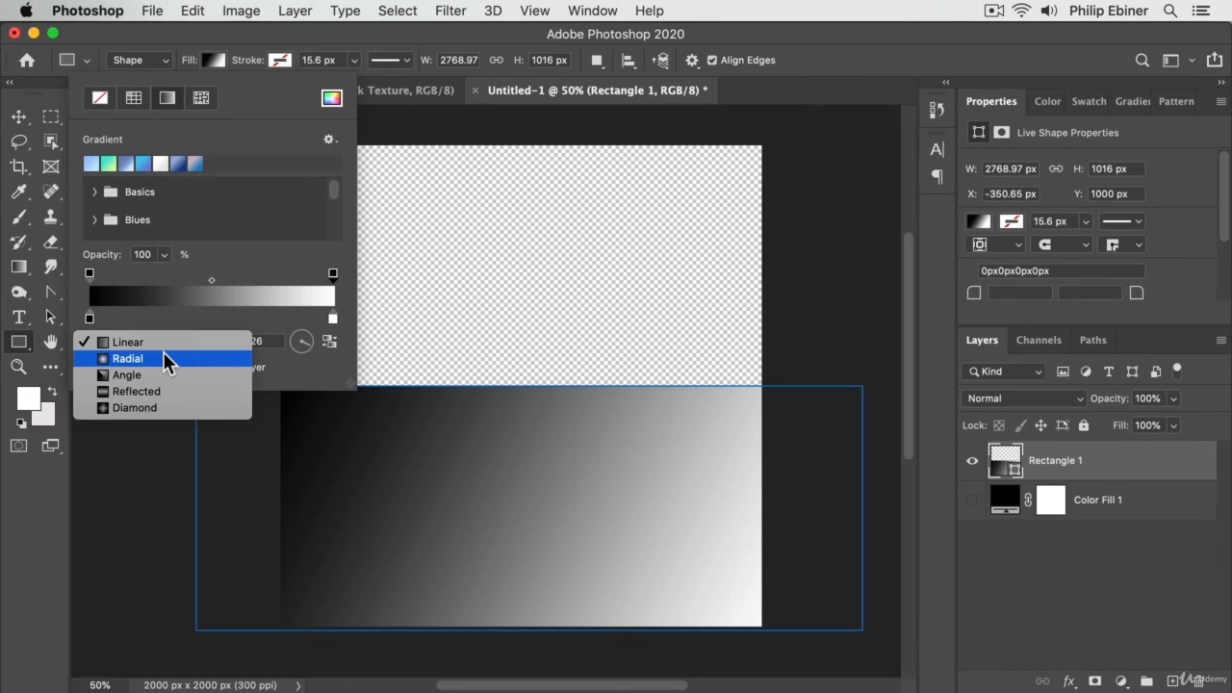
left_click(163, 357)
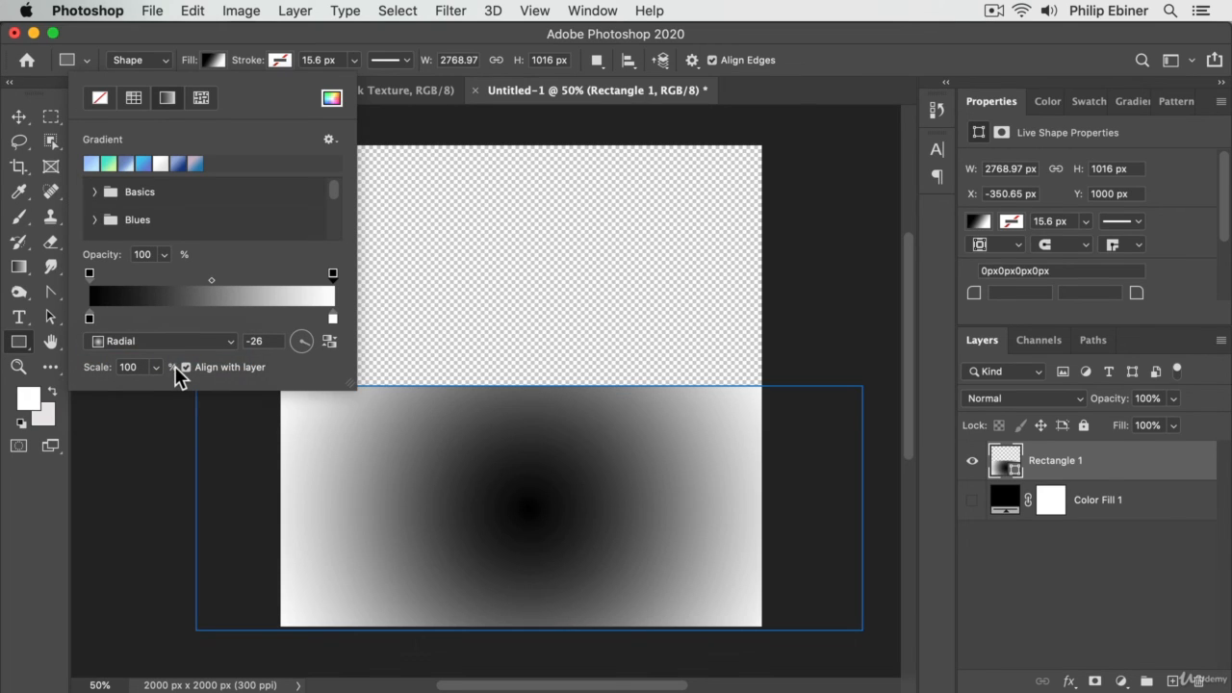
left_click(194, 344)
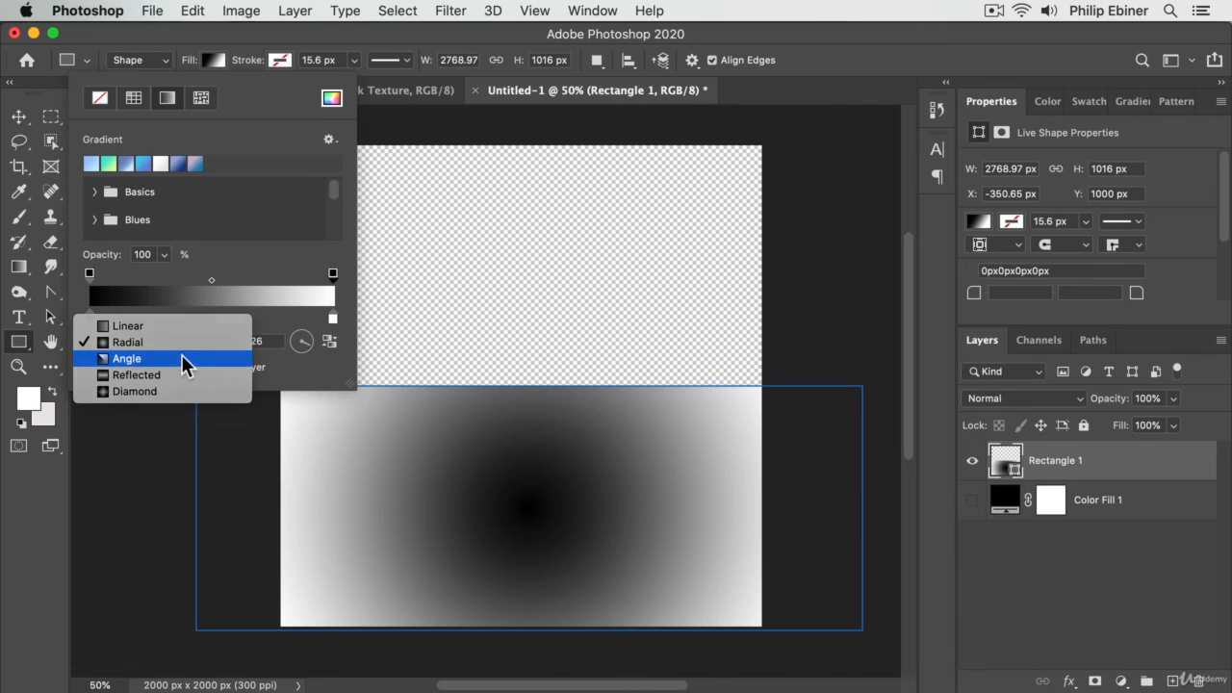
left_click(181, 356)
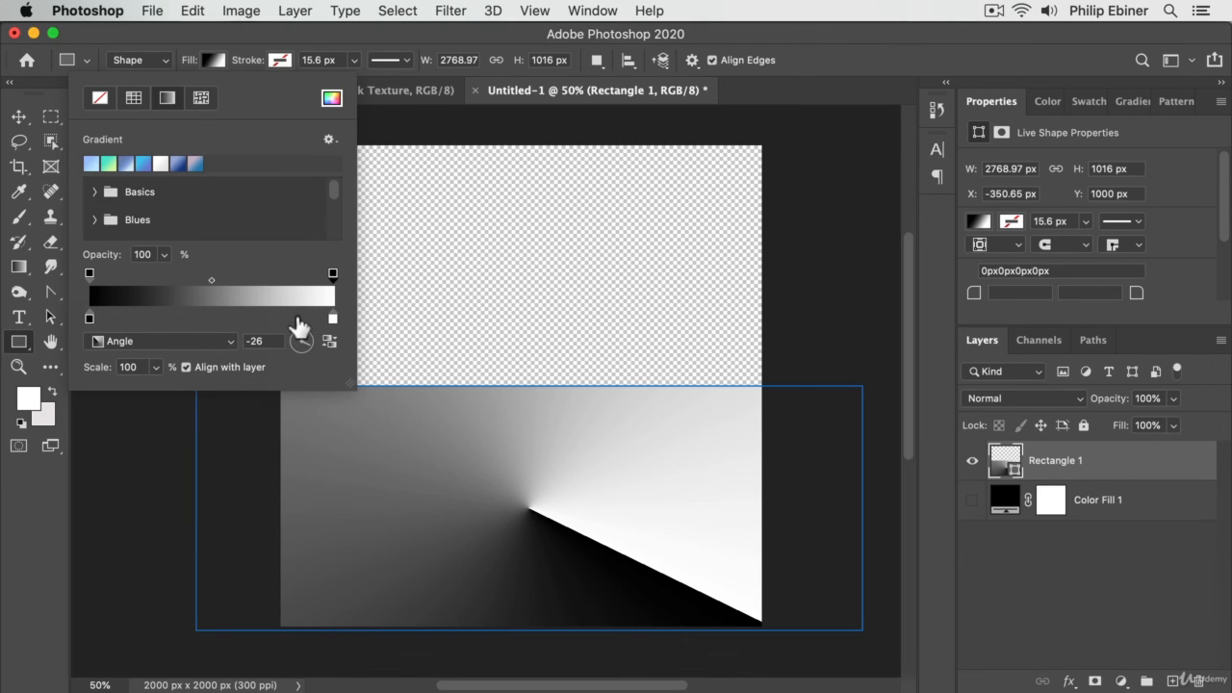
left_click(162, 337)
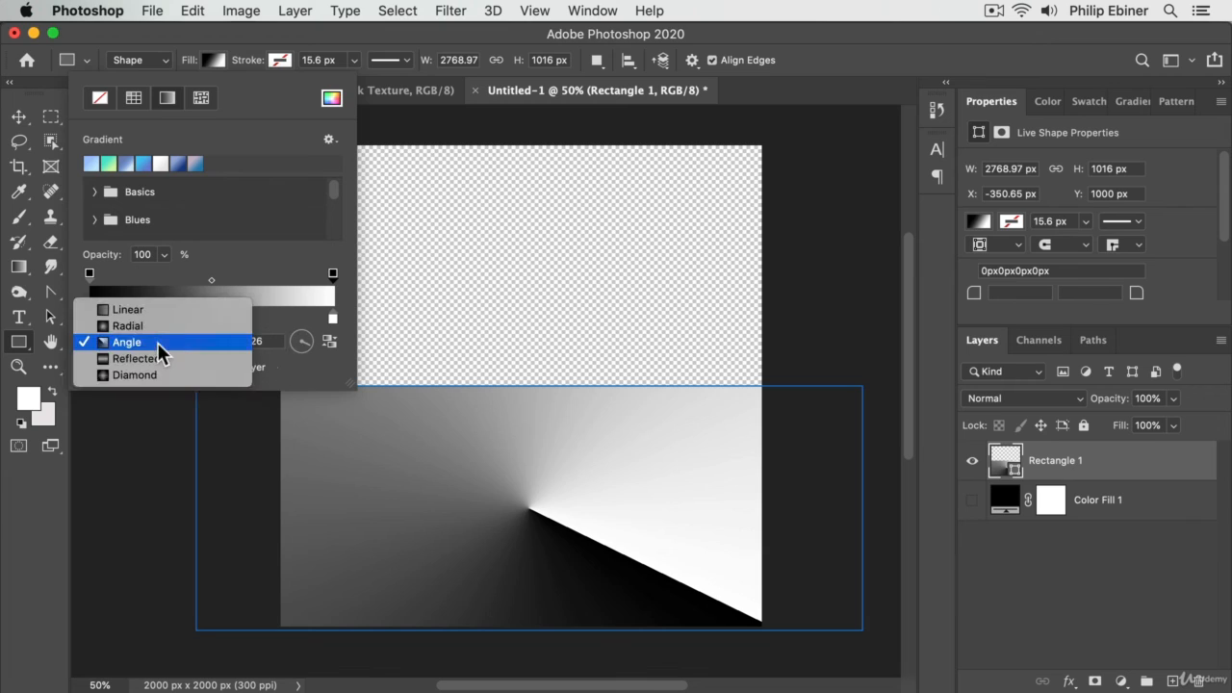
left_click(154, 358)
left_click(160, 341)
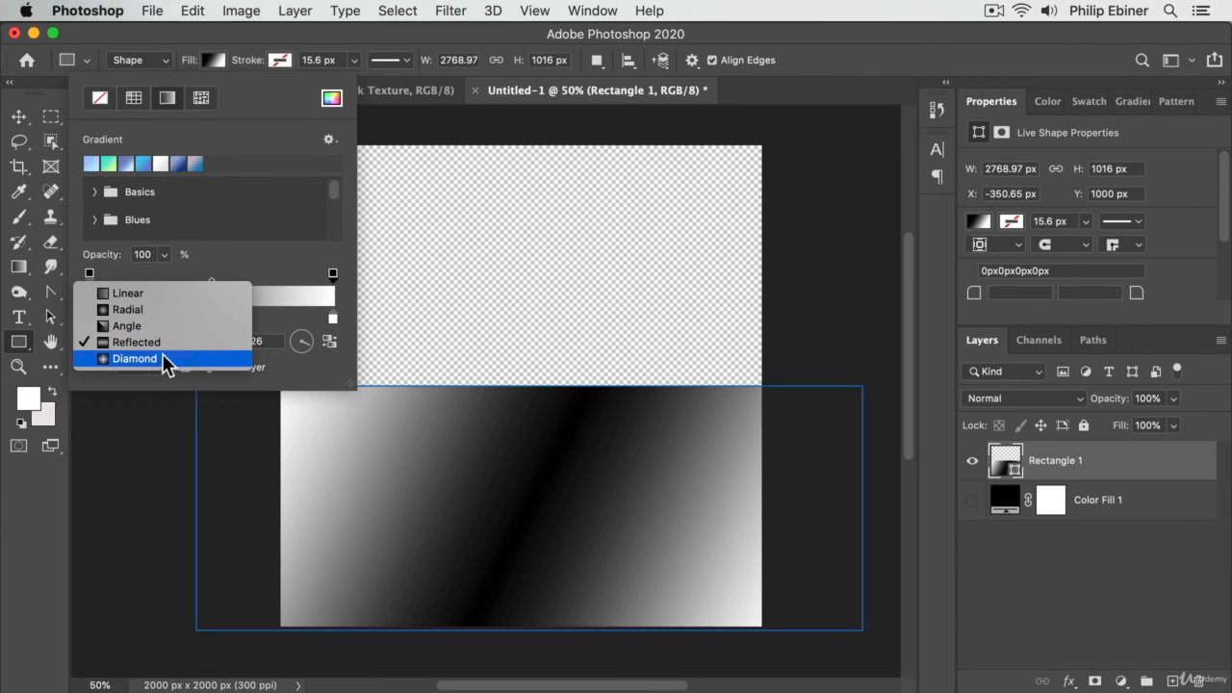
left_click(162, 354)
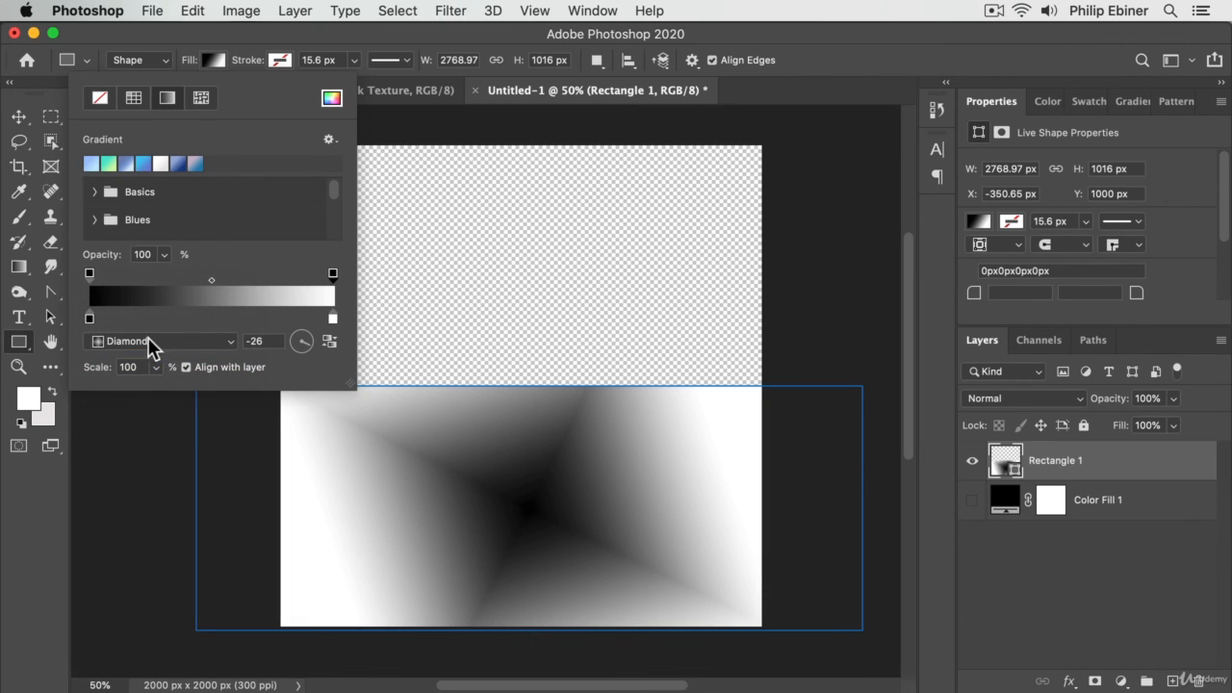
left_click(148, 341)
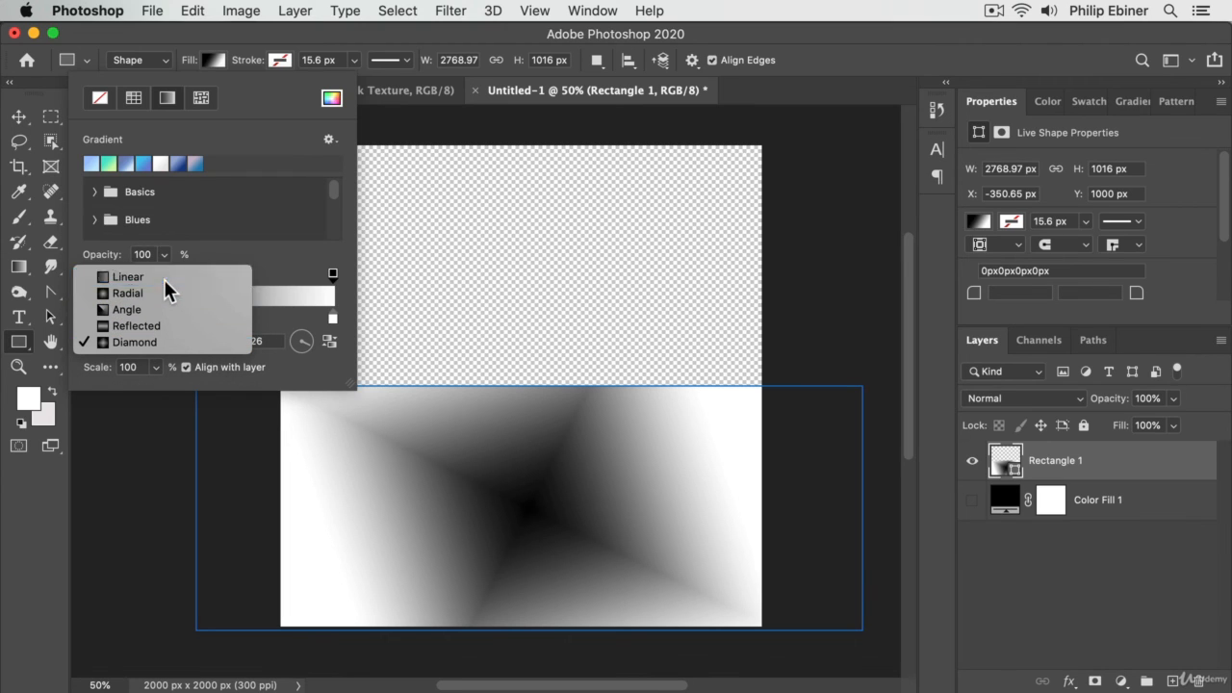
left_click(163, 280)
Test a larger-scale radial gradient, then settle on Linear at 144% scale
left_click(151, 347)
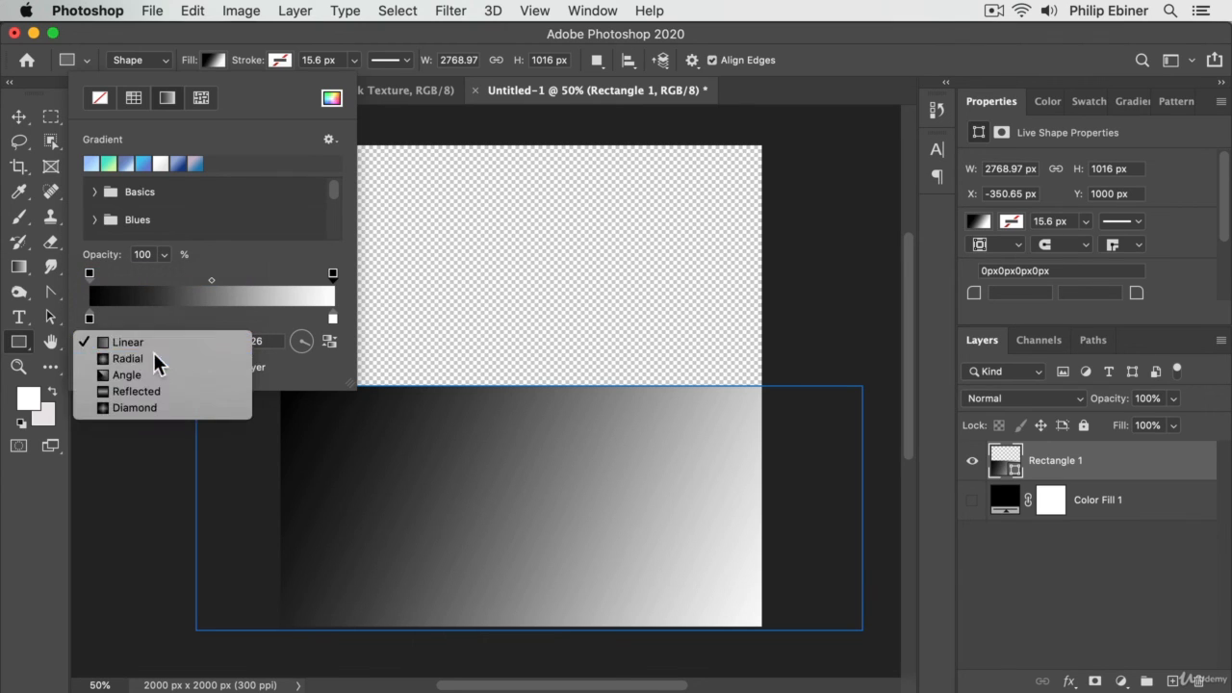
left_click(153, 358)
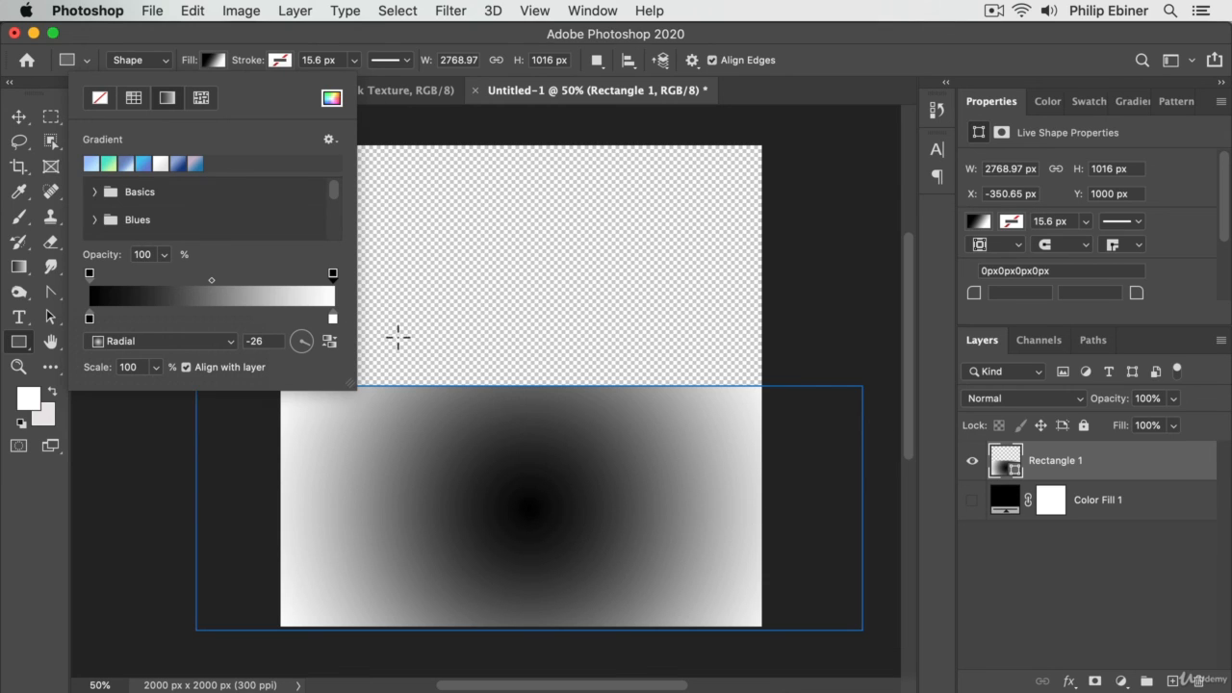
left_click(151, 363)
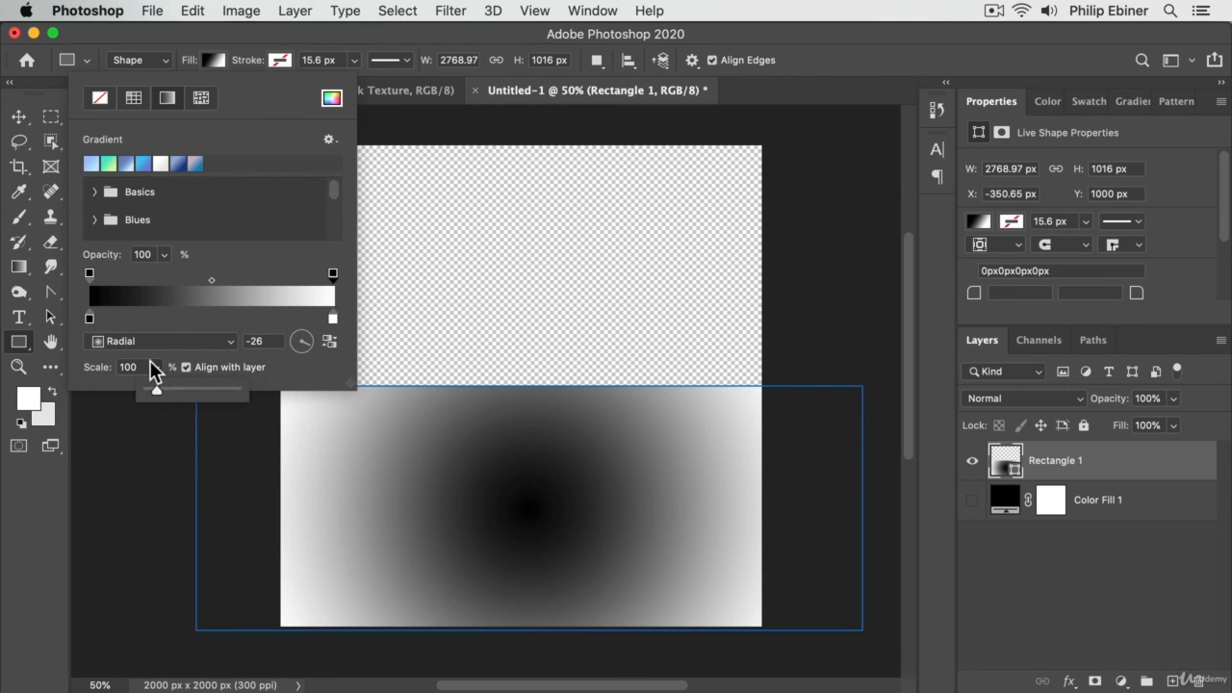
mouse_move(156, 383)
left_mouse_down()
mouse_move(179, 384)
mouse_move(158, 378)
mouse_move(173, 392)
mouse_move(153, 395)
mouse_move(182, 392)
mouse_move(159, 393)
left_mouse_up()
left_click(177, 342)
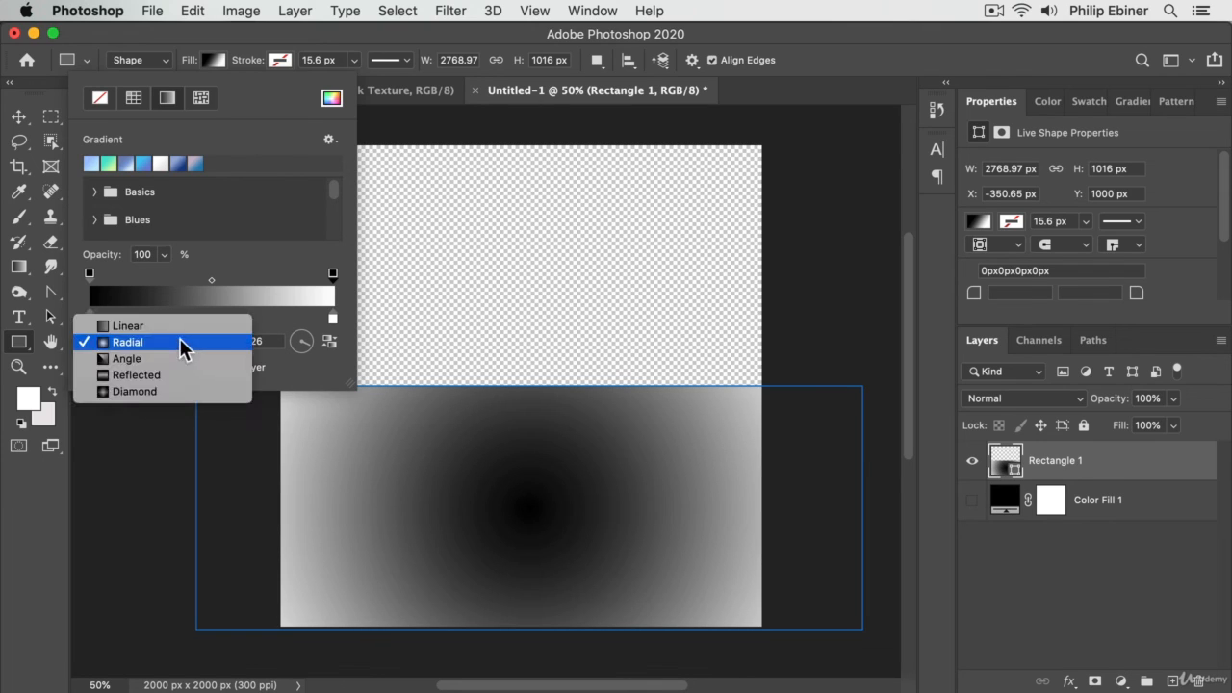
left_click(178, 327)
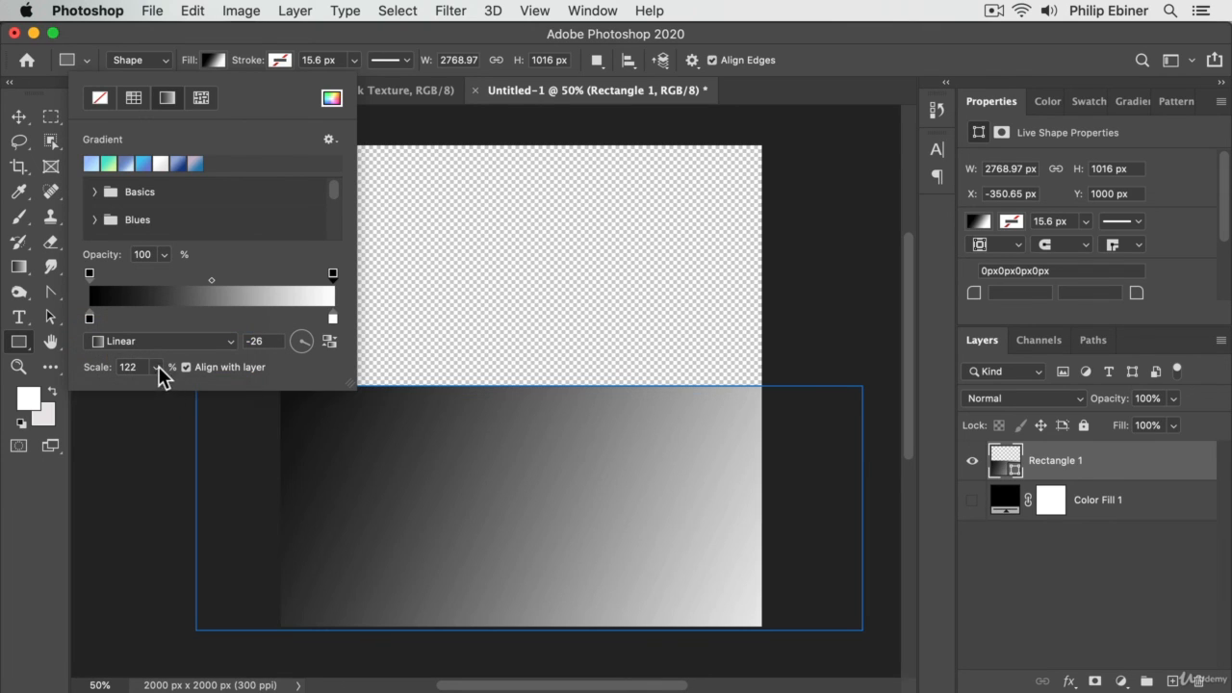
left_click(158, 367)
mouse_move(171, 391)
left_mouse_down()
mouse_move(142, 395)
mouse_move(192, 402)
mouse_move(144, 409)
mouse_move(158, 389)
left_mouse_up()
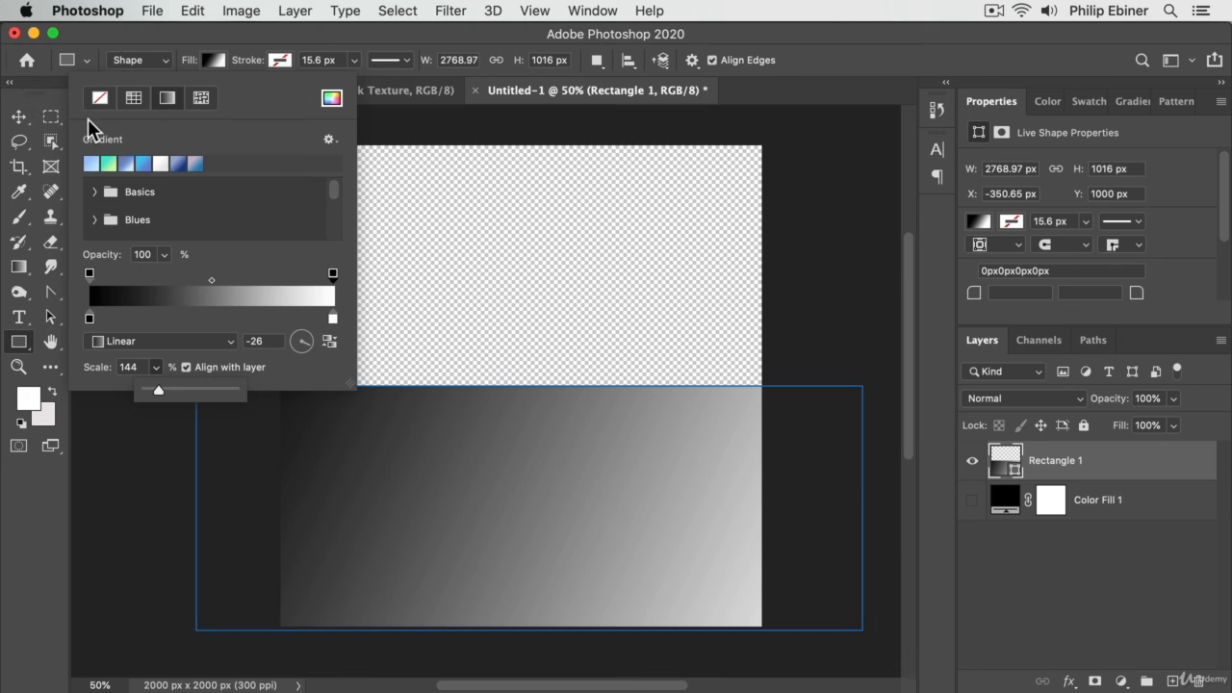
Switch Rectangle 1's fill to the light blue Water pattern, replacing the gradient
left_click(200, 100)
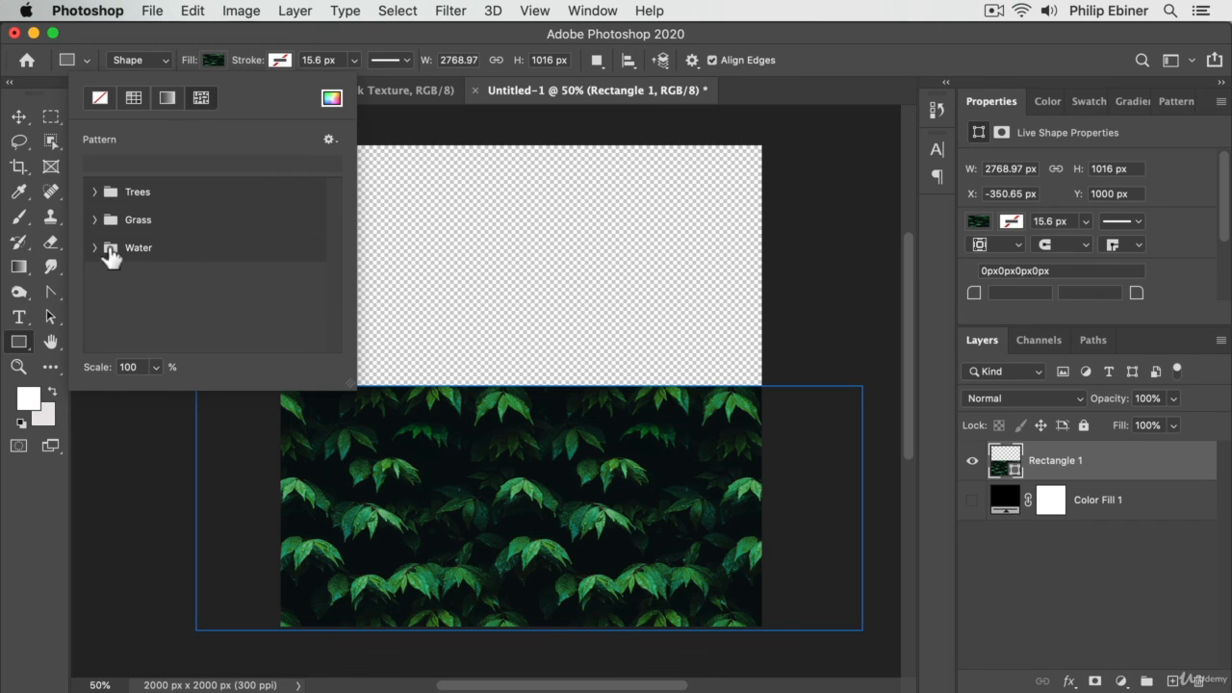
left_click(106, 248)
left_click(115, 277)
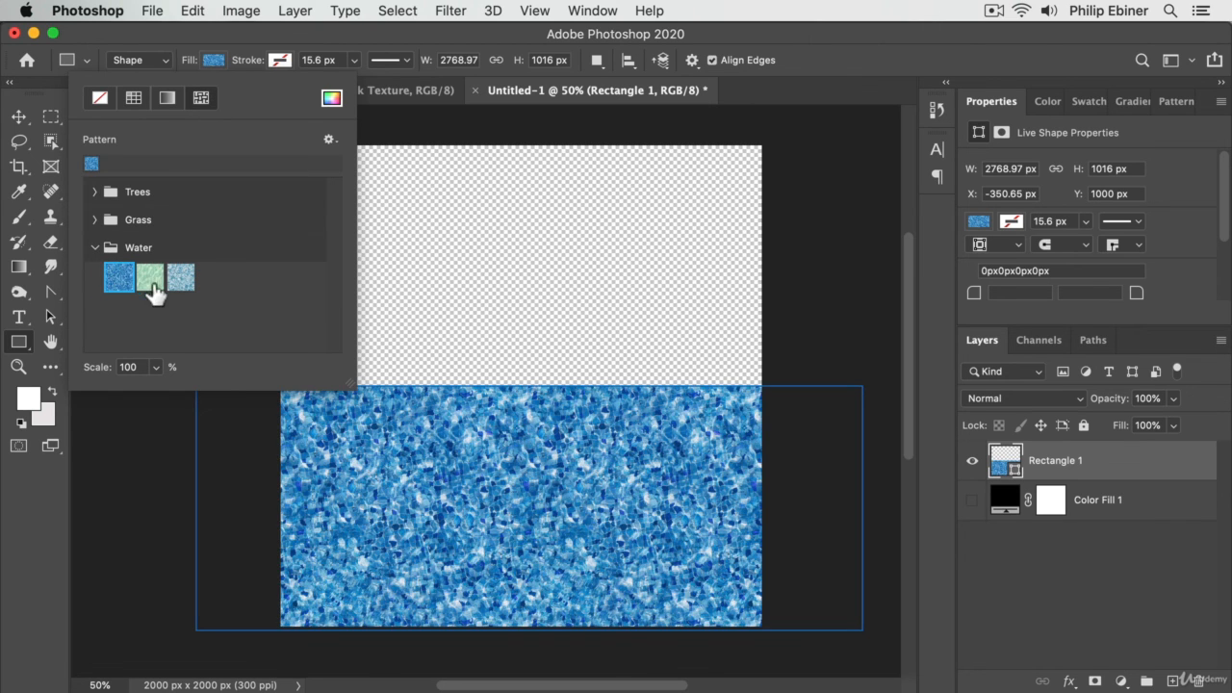
left_click(151, 281)
left_click(179, 281)
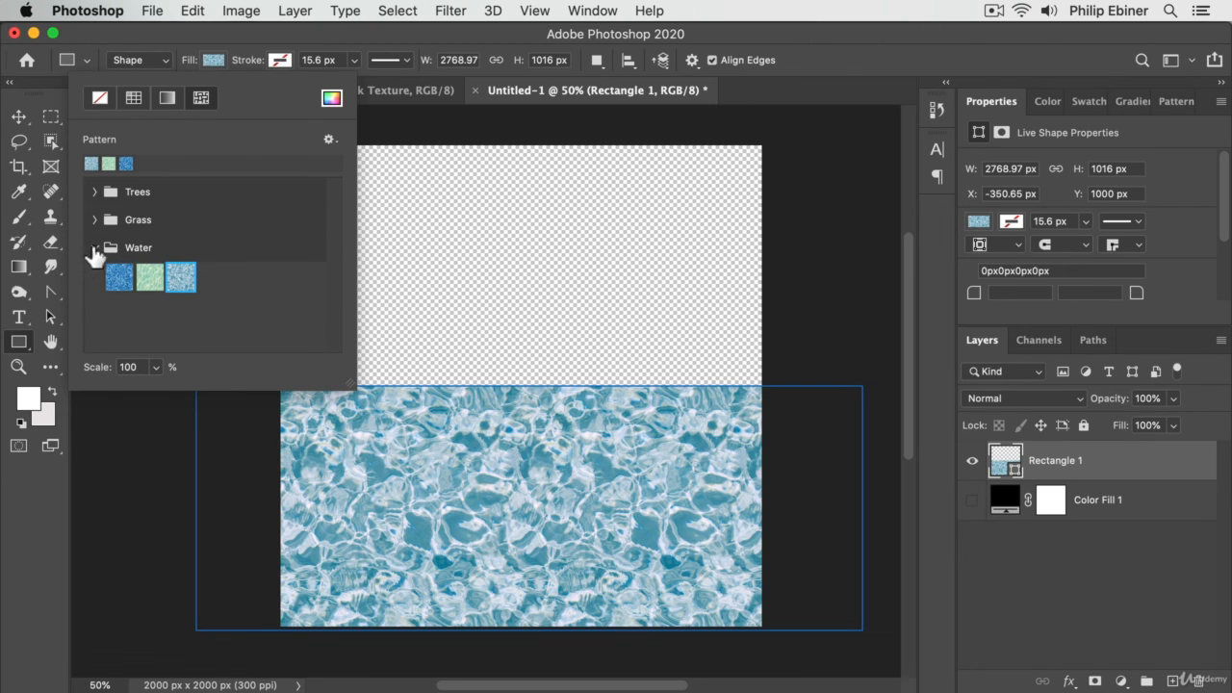
left_click(95, 248)
left_click(329, 141)
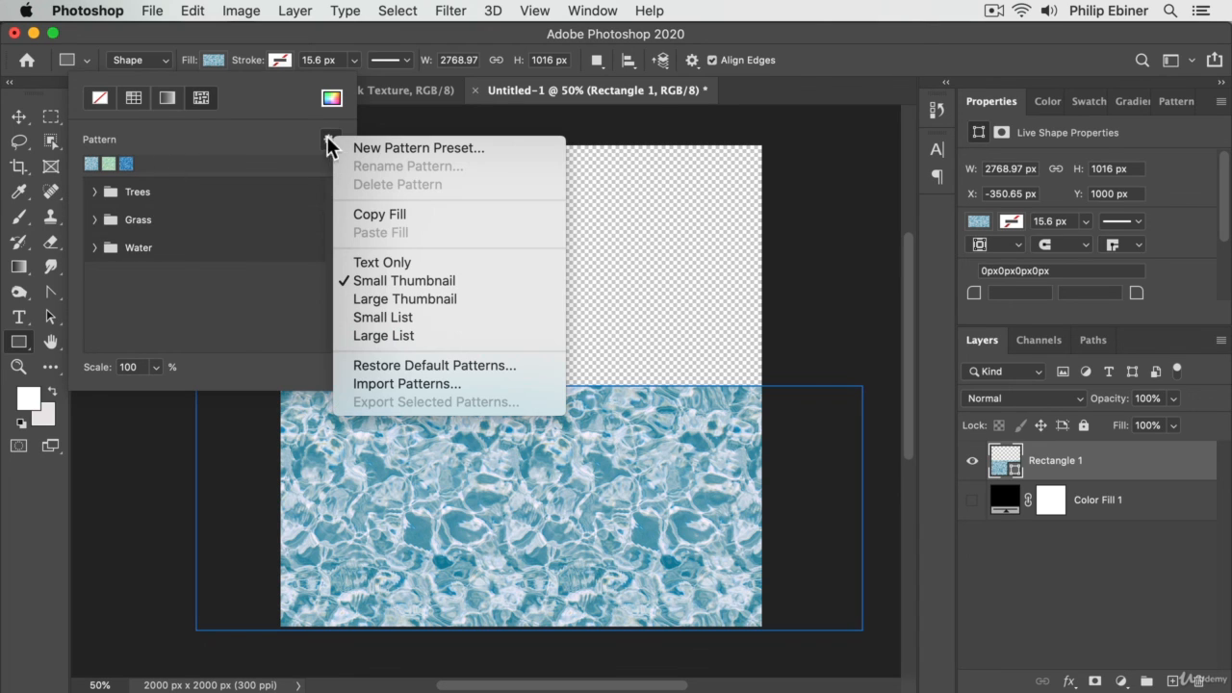
left_click(325, 133)
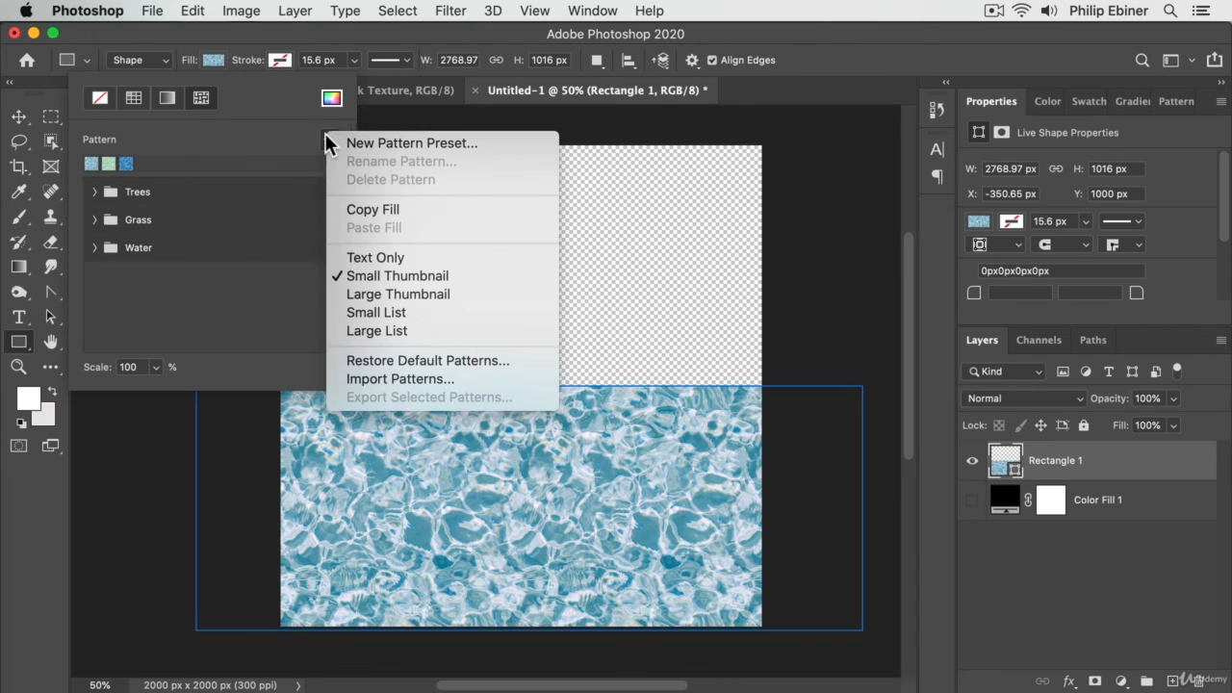
left_click(396, 377)
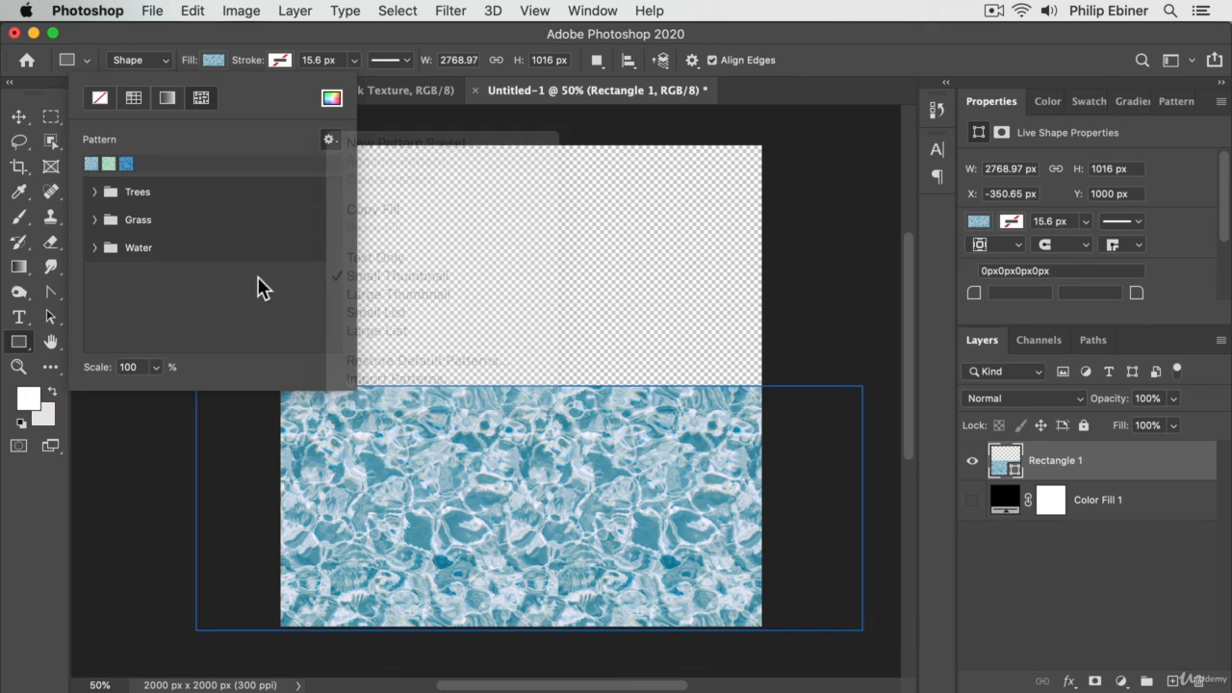
left_click(329, 138)
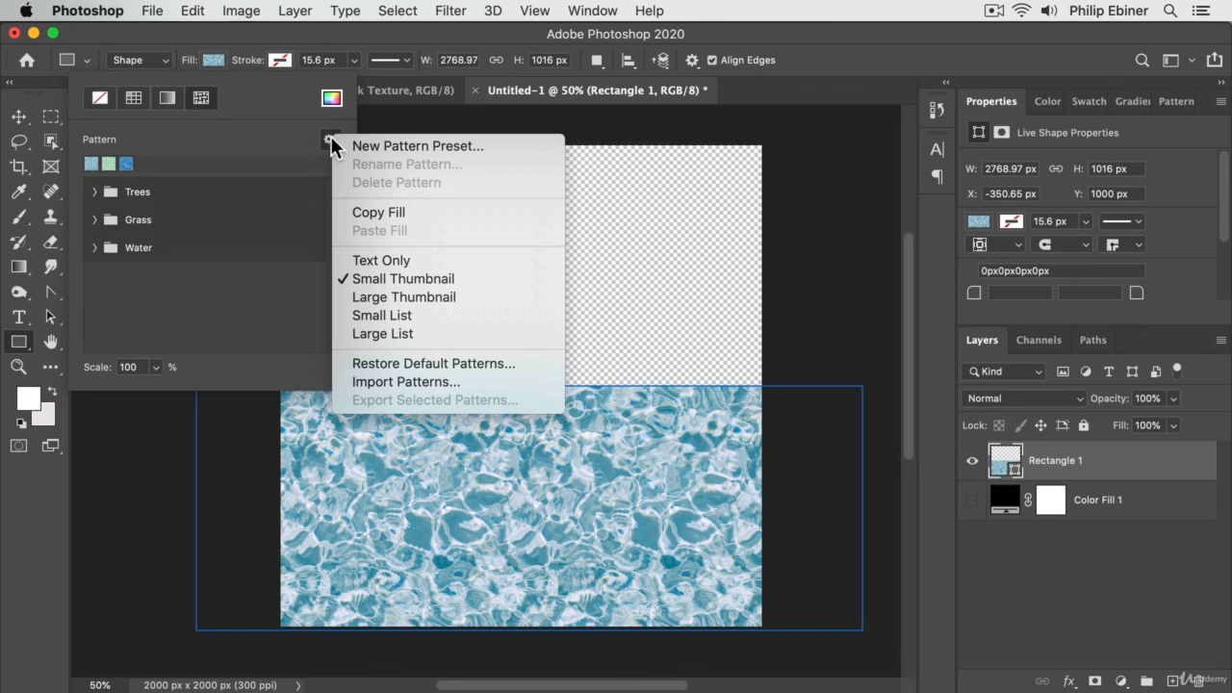
left_click(412, 379)
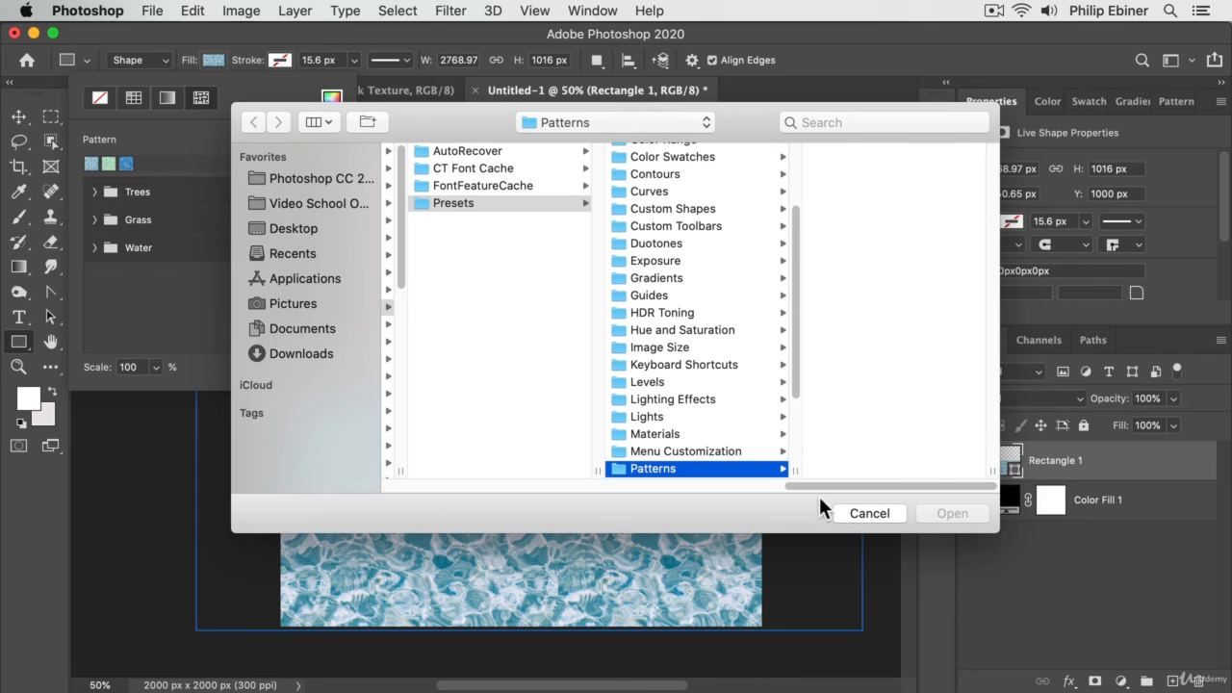
left_click(871, 512)
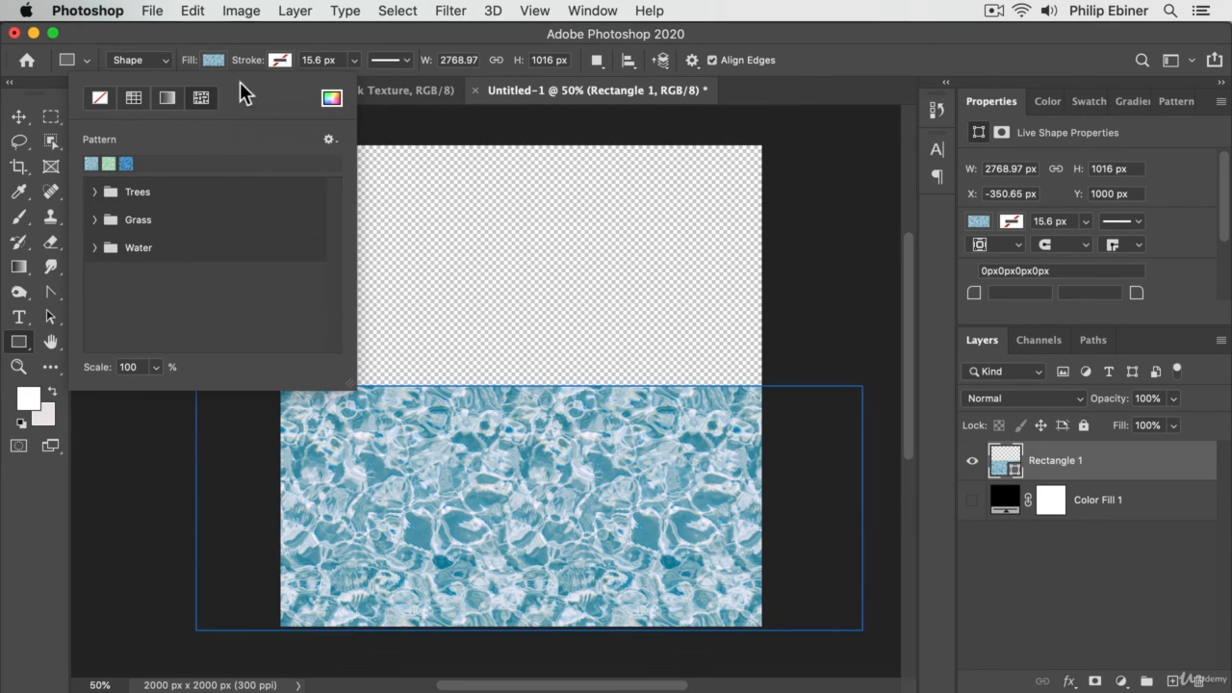
With the Move tool, select Rectangle 1 and shift it up to Y 600 px
left_click(20, 115)
left_click(578, 220)
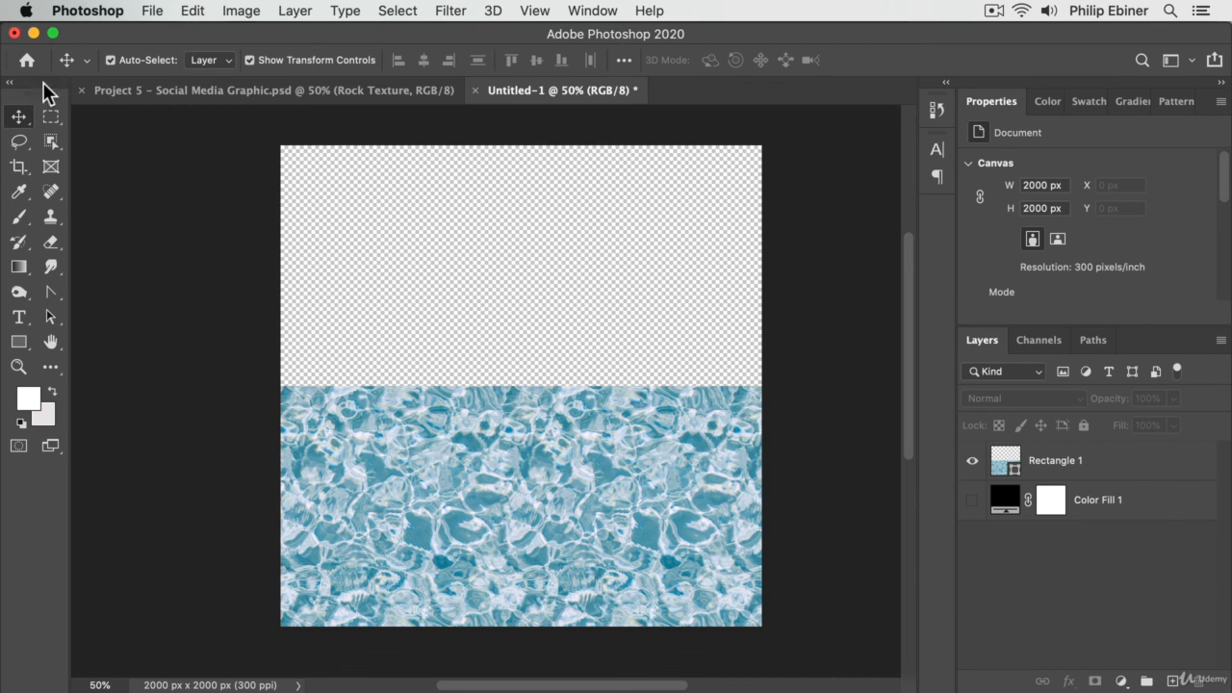
left_click(1009, 445)
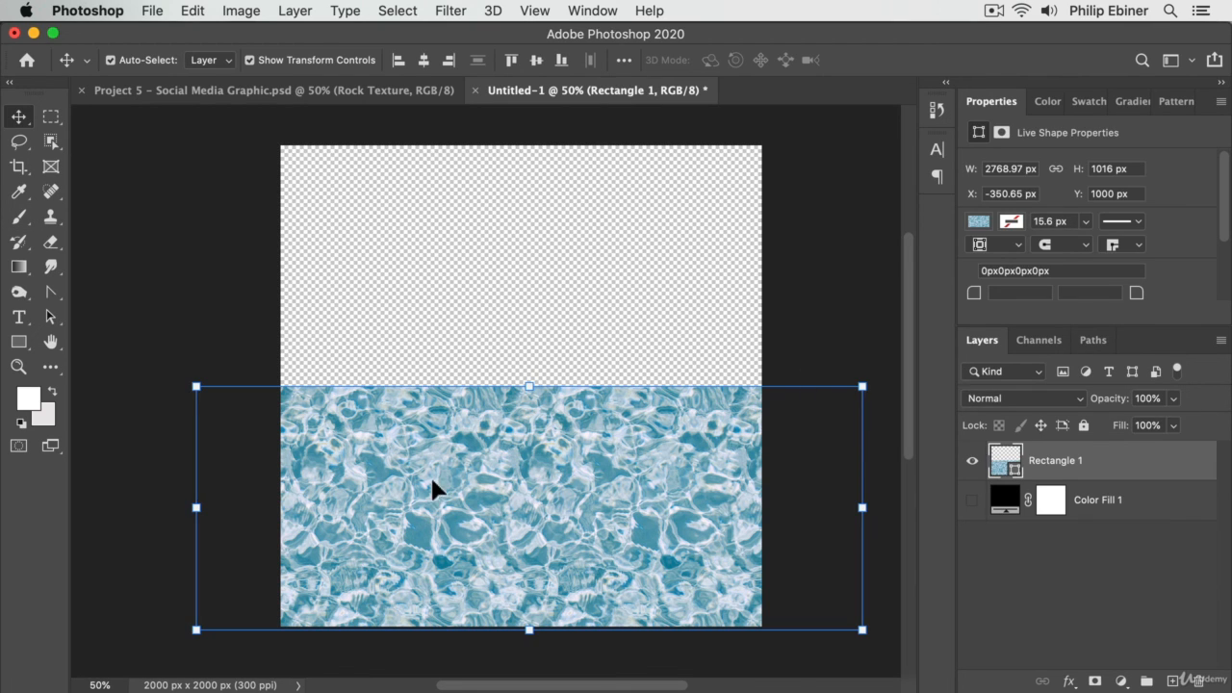
key("super+z")
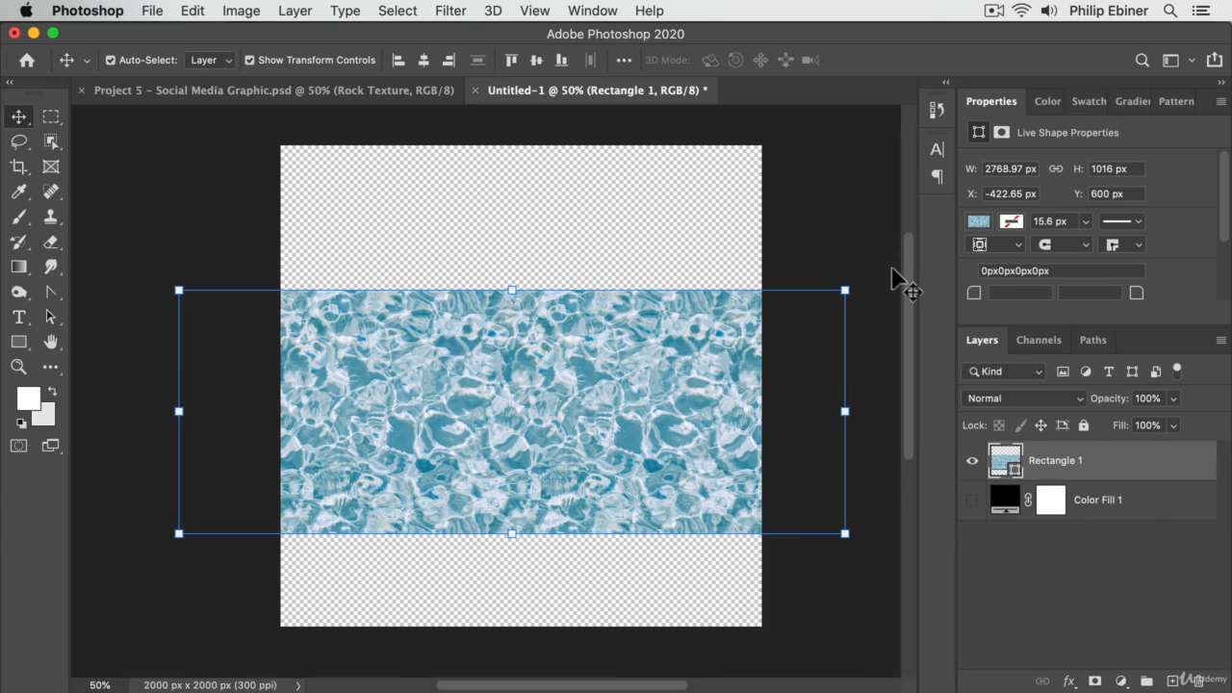